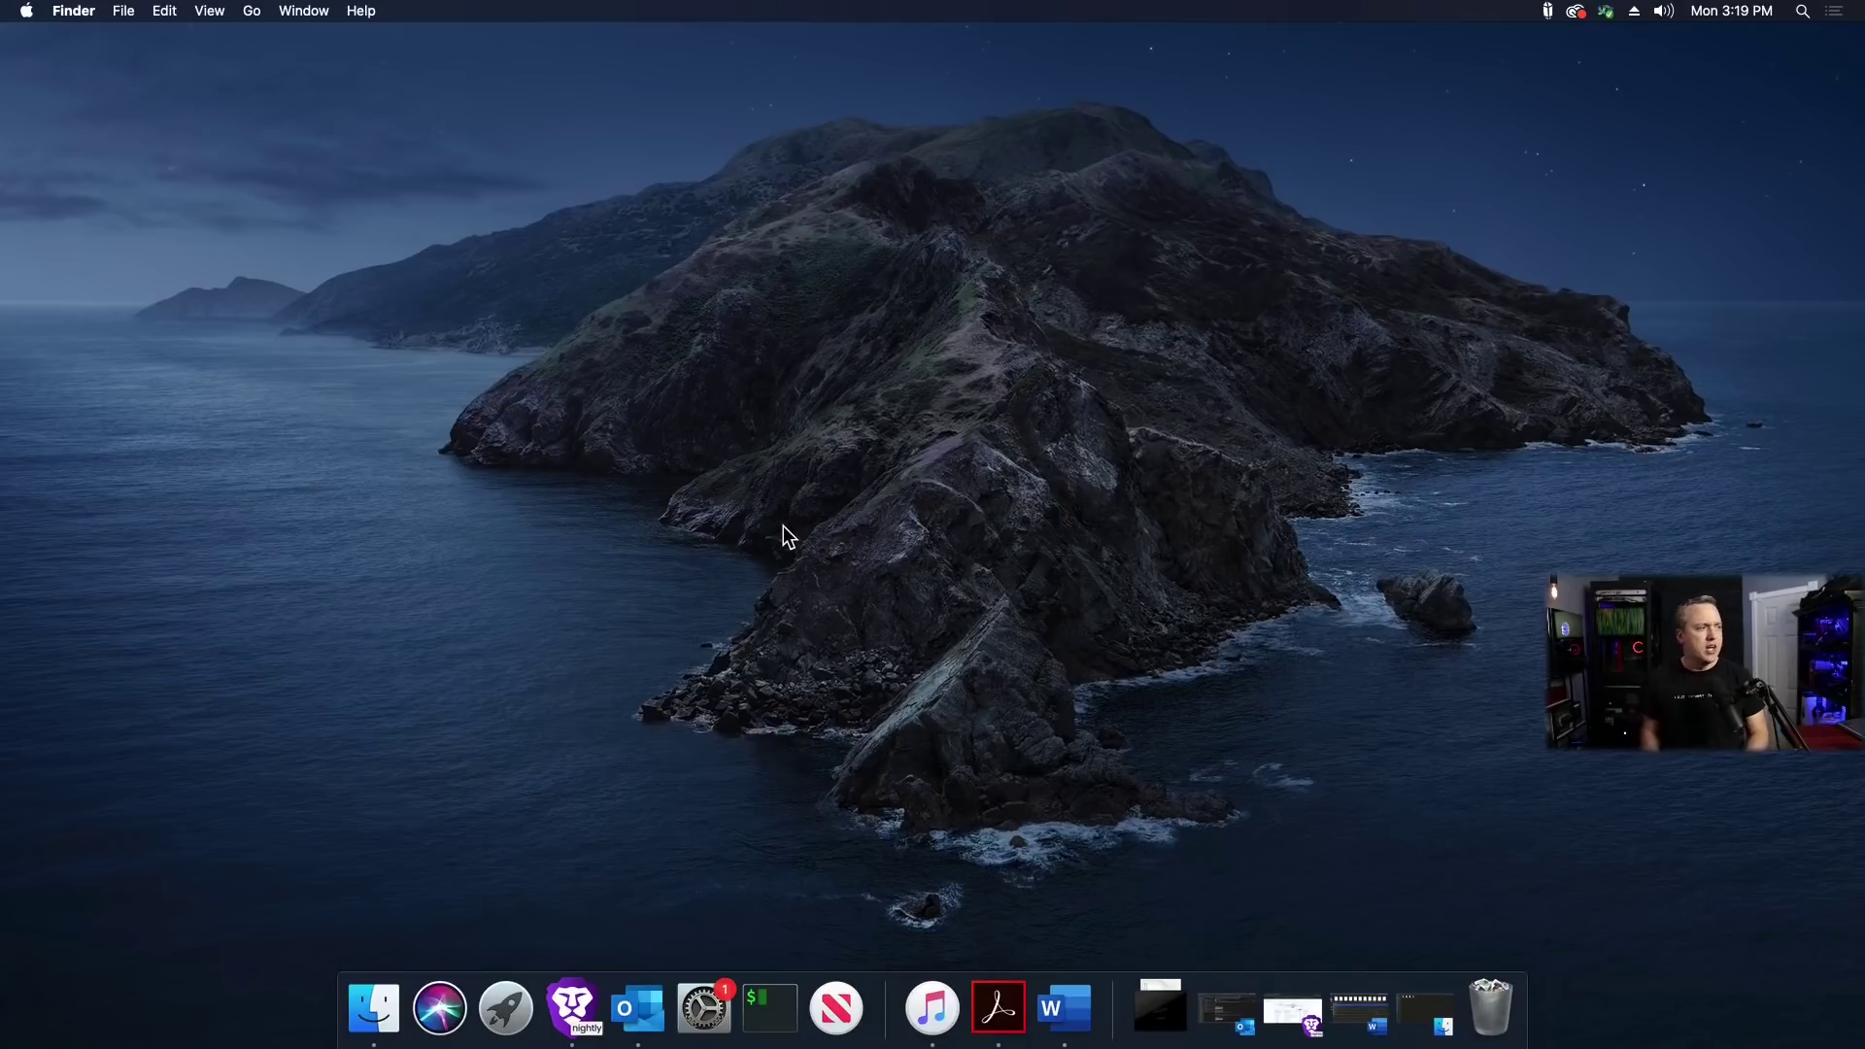
Switch to Desktop 3, then add and remove a Desktop 4 in Mission Control
key("ctrl+Right")
key("ctrl+Right")
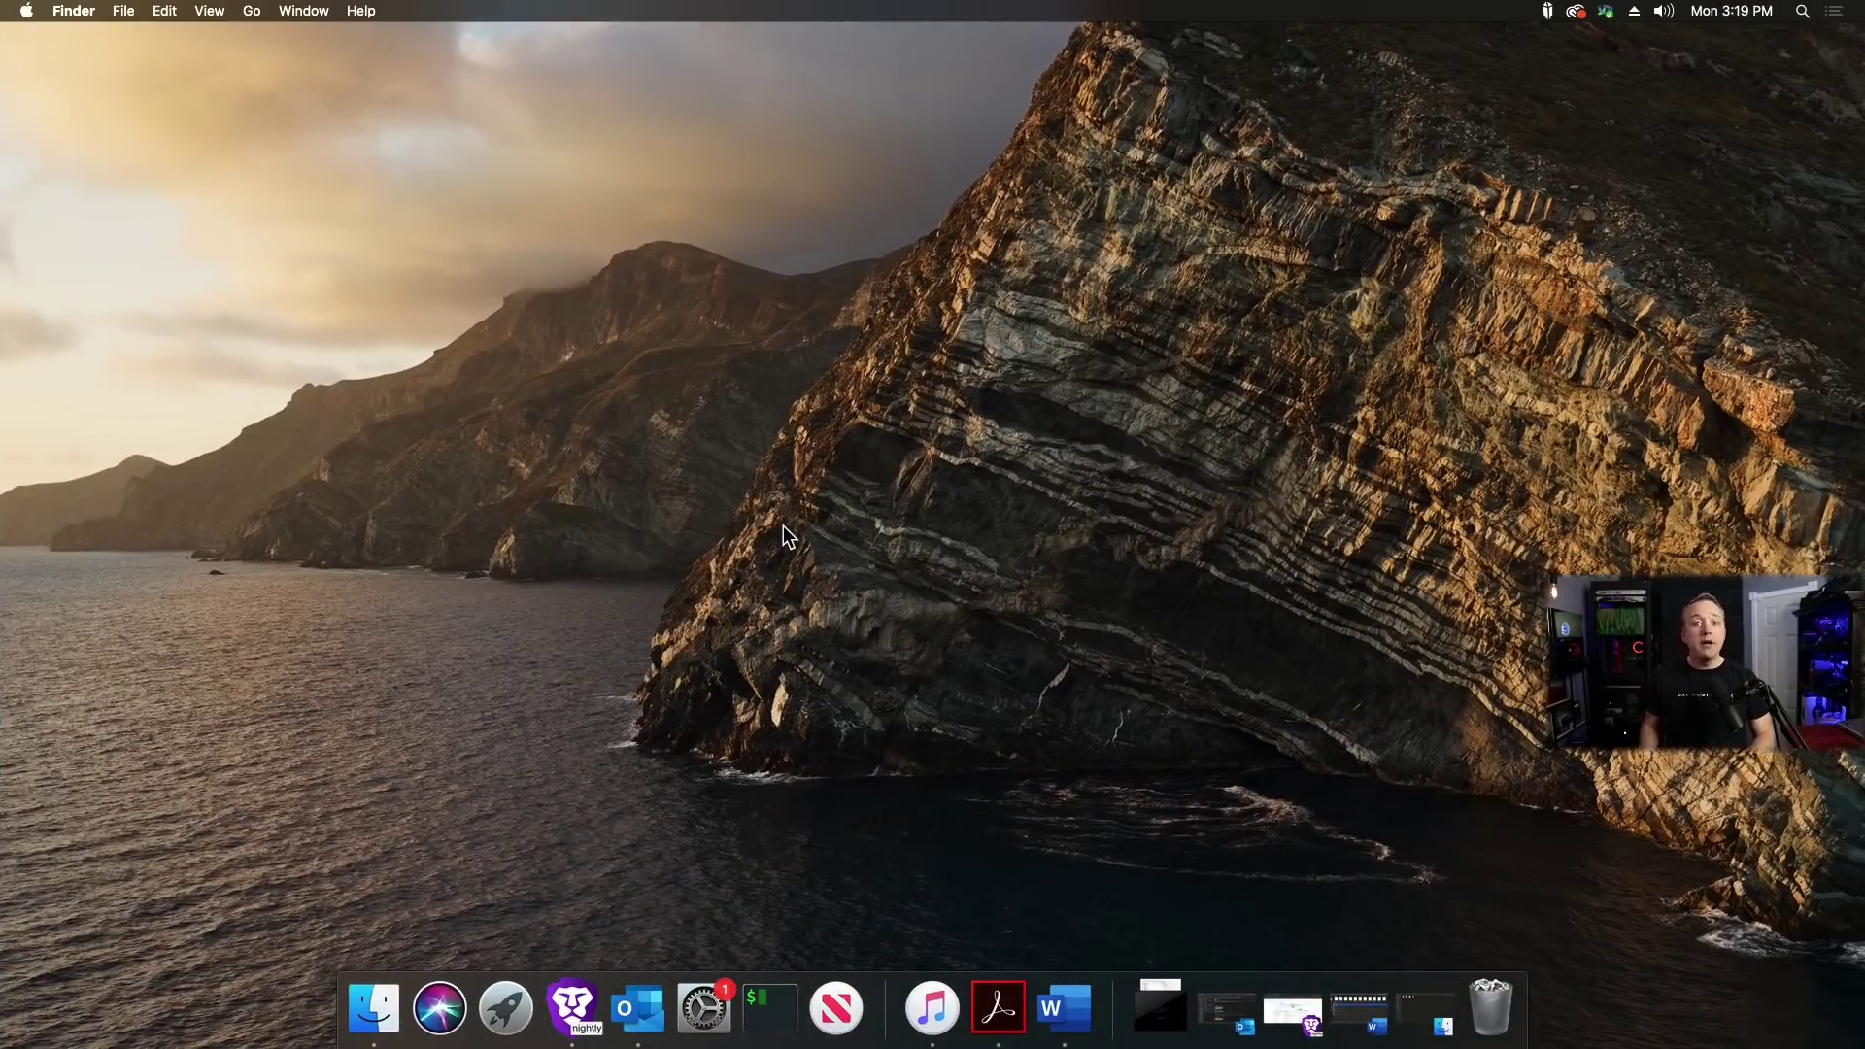
key("ctrl+Up")
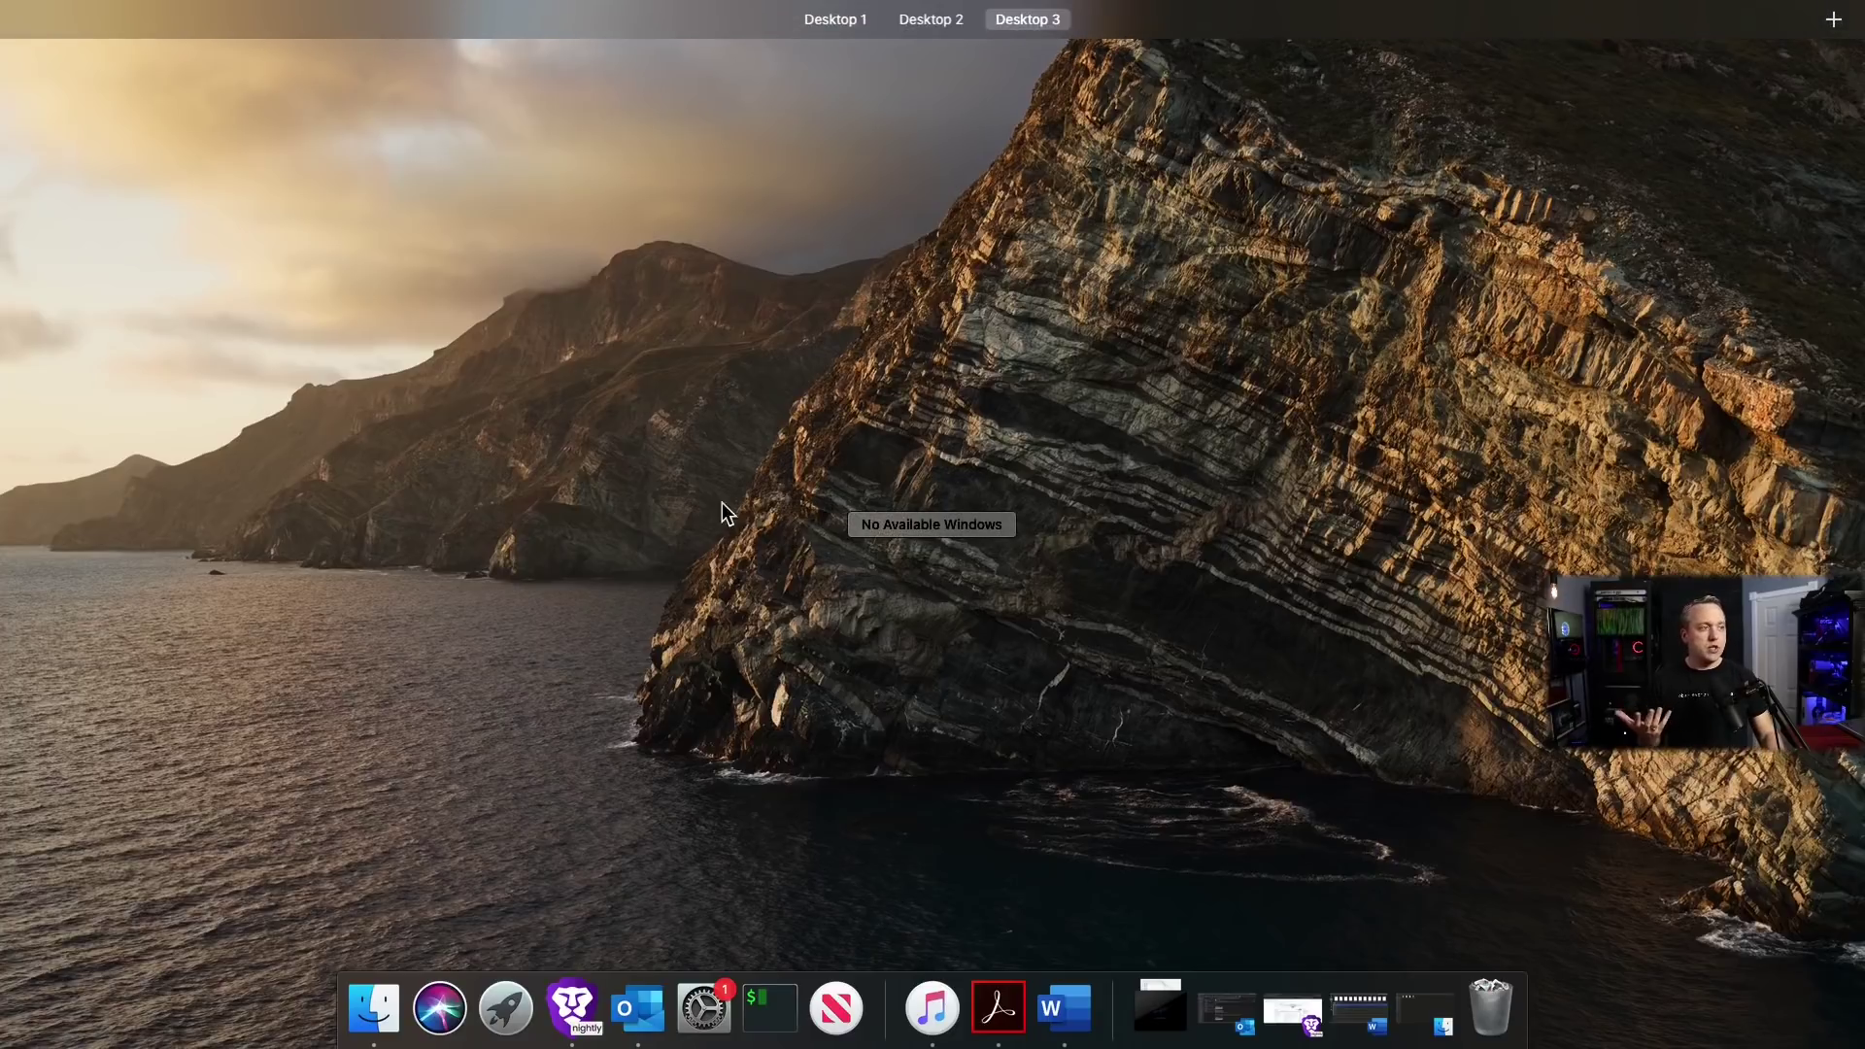
mouse_move(755, 14)
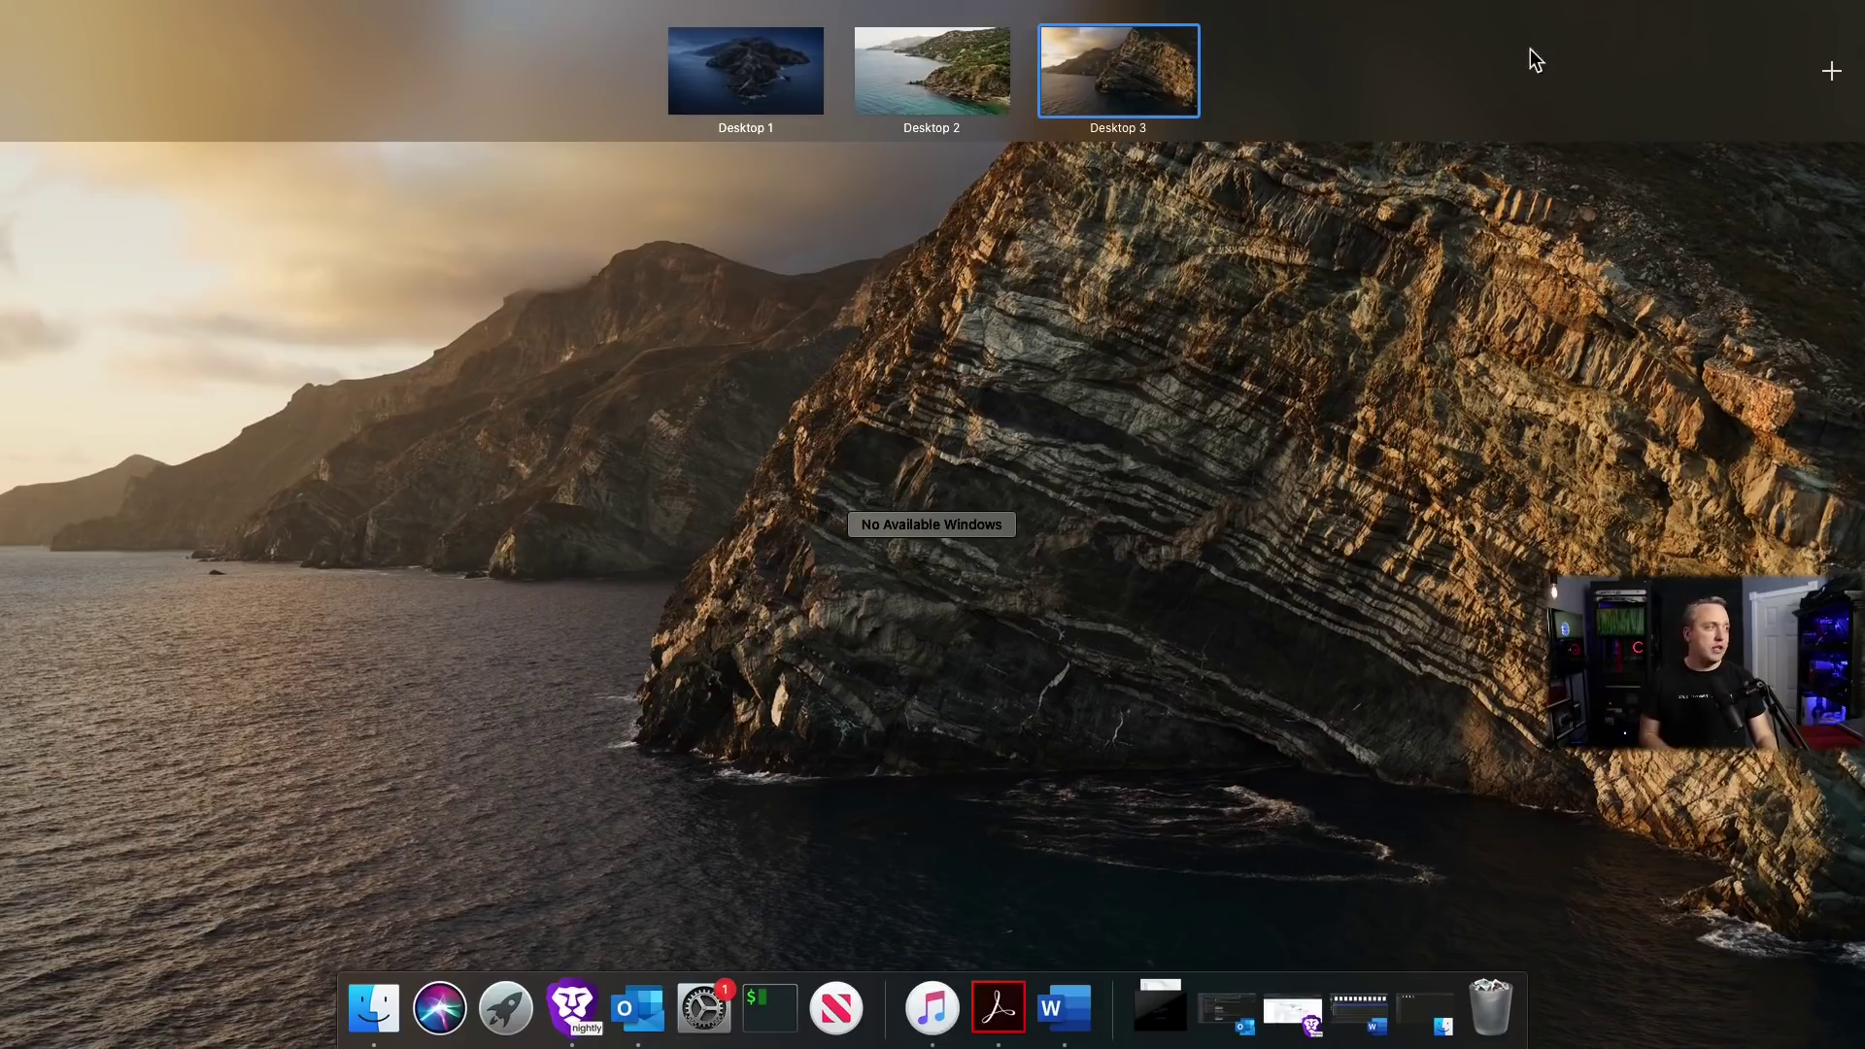
left_click(1831, 71)
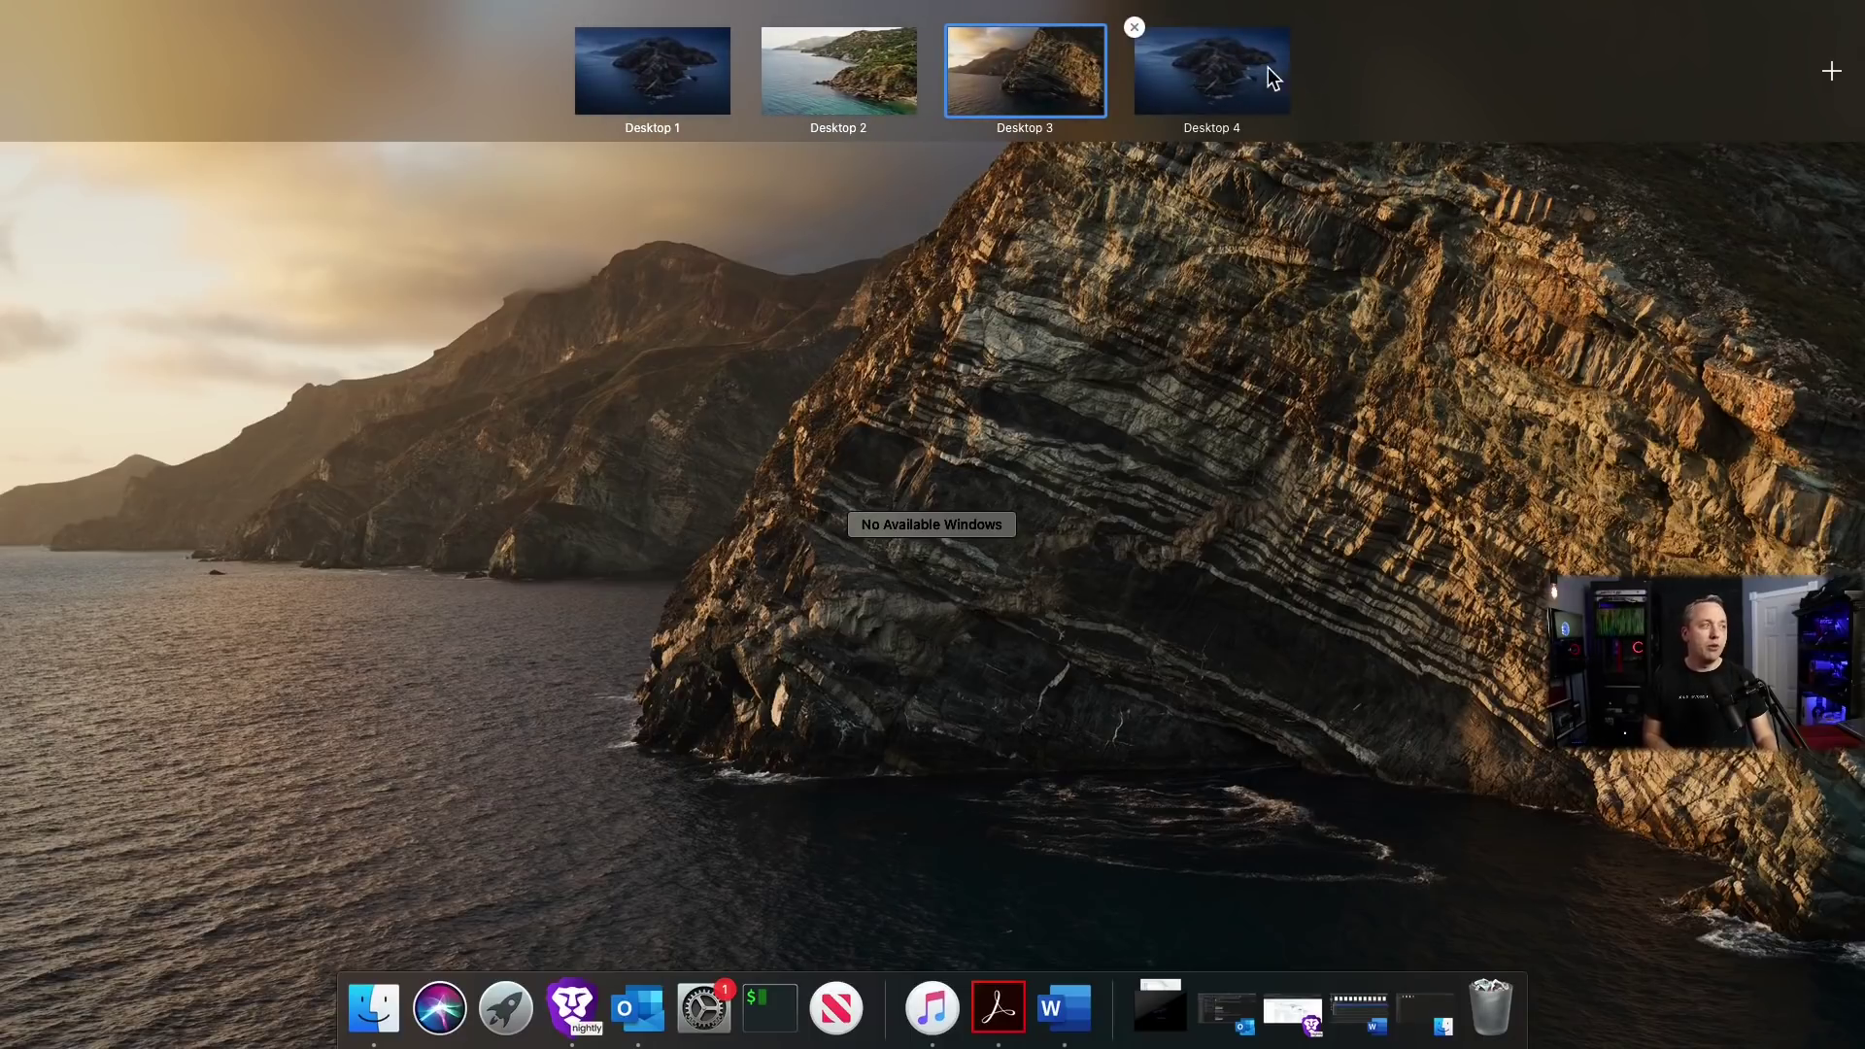
left_click(1141, 27)
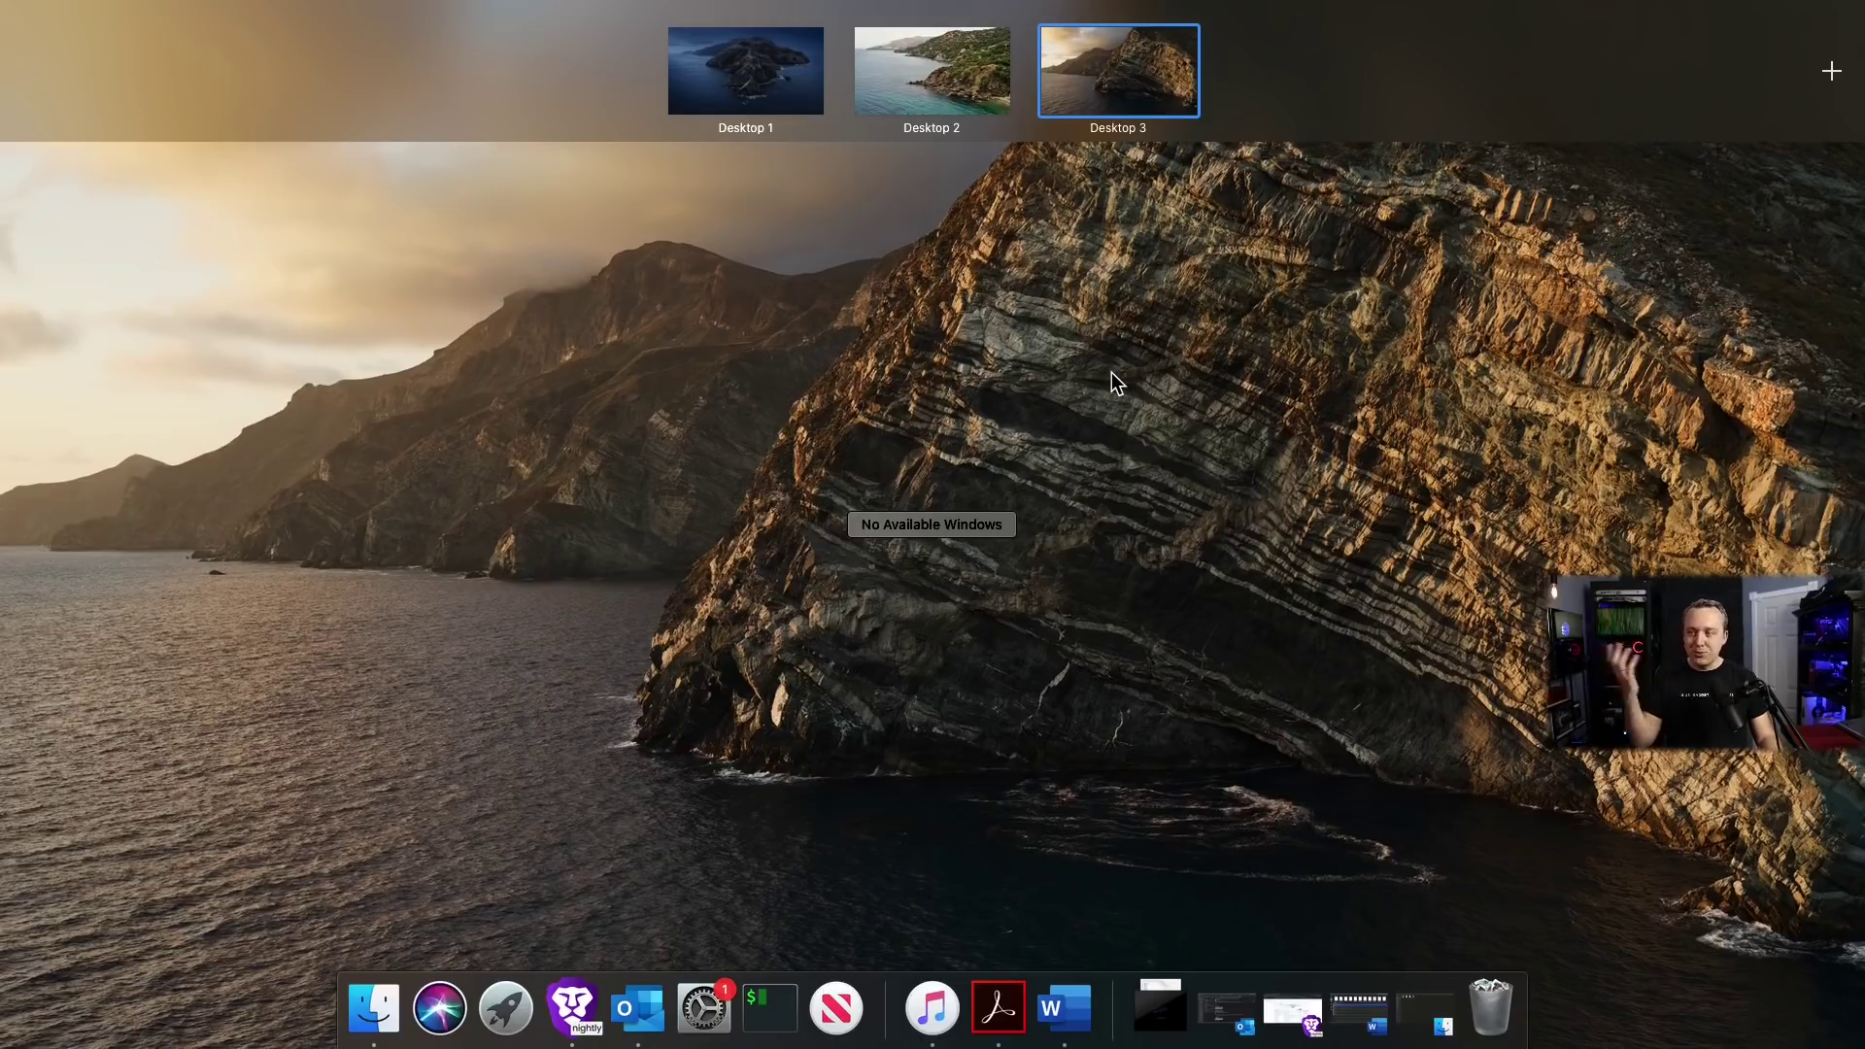
left_click(1190, 512)
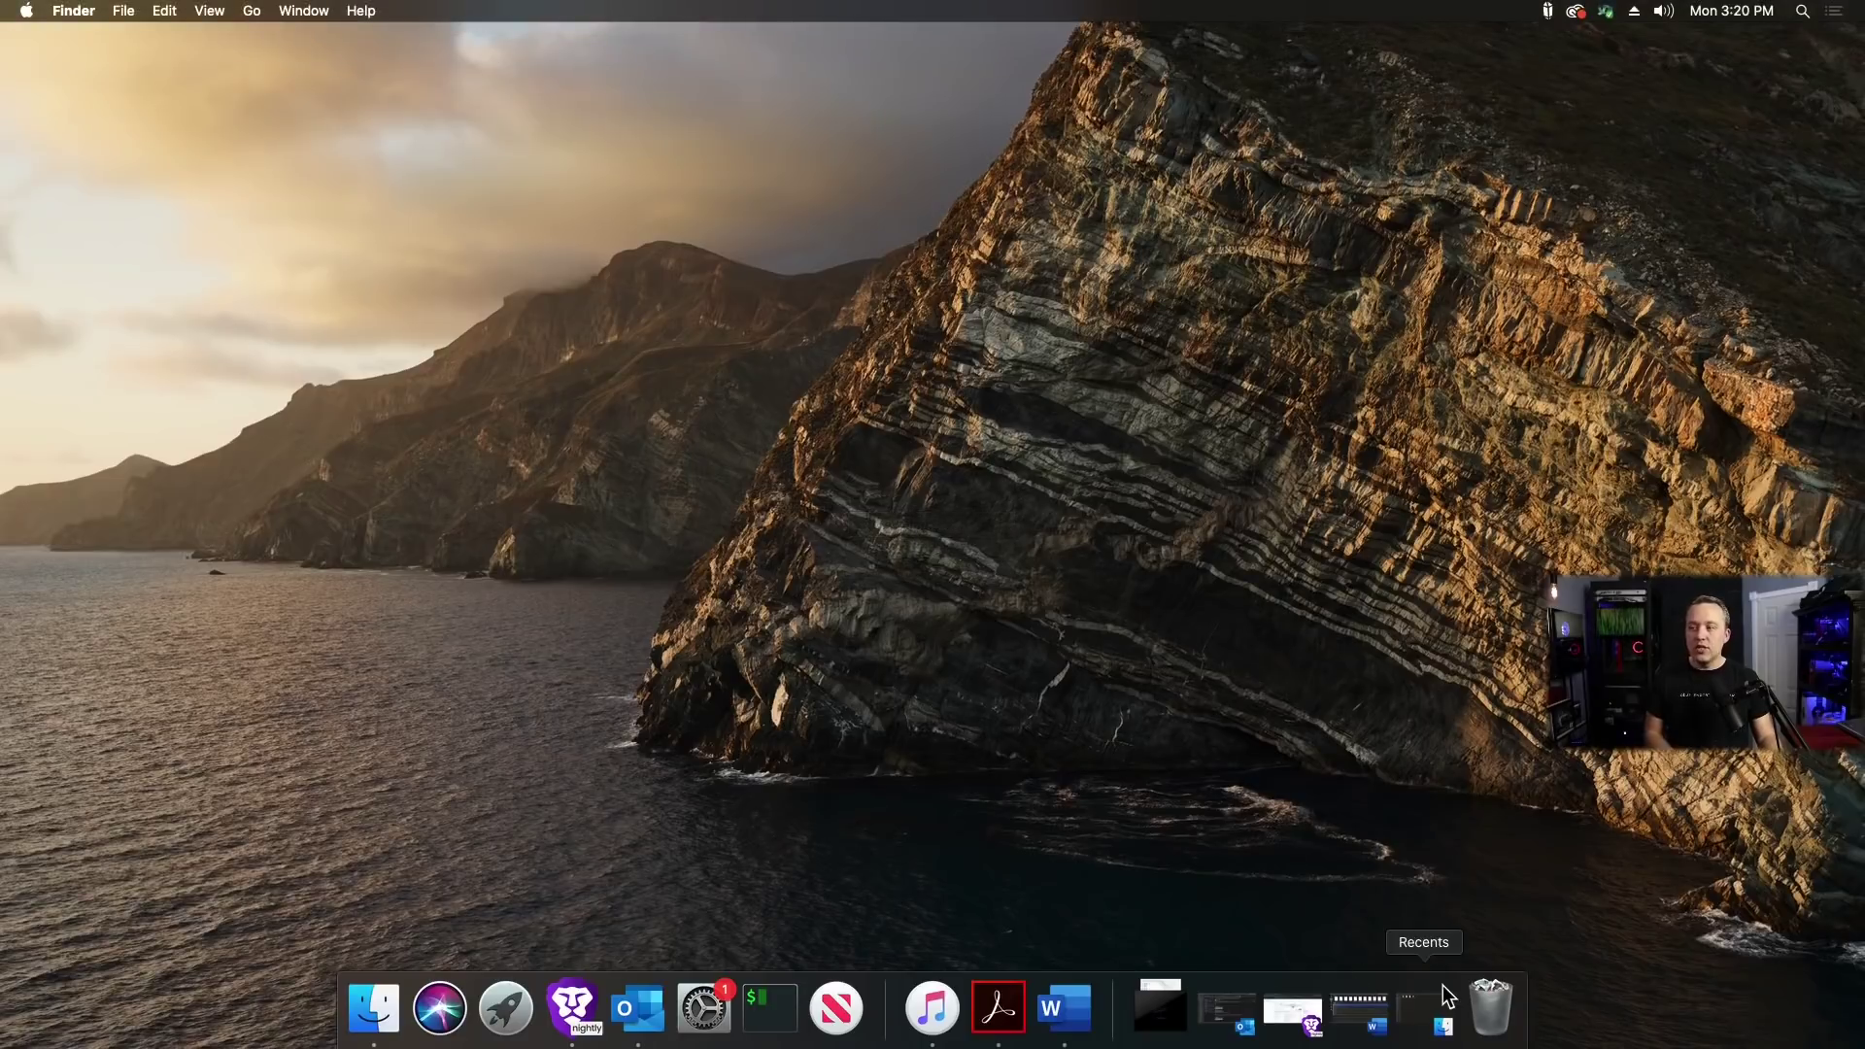
Restore the Finder Recents window, minimize it again, and switch to the Amethyst browser page
left_click(1418, 1010)
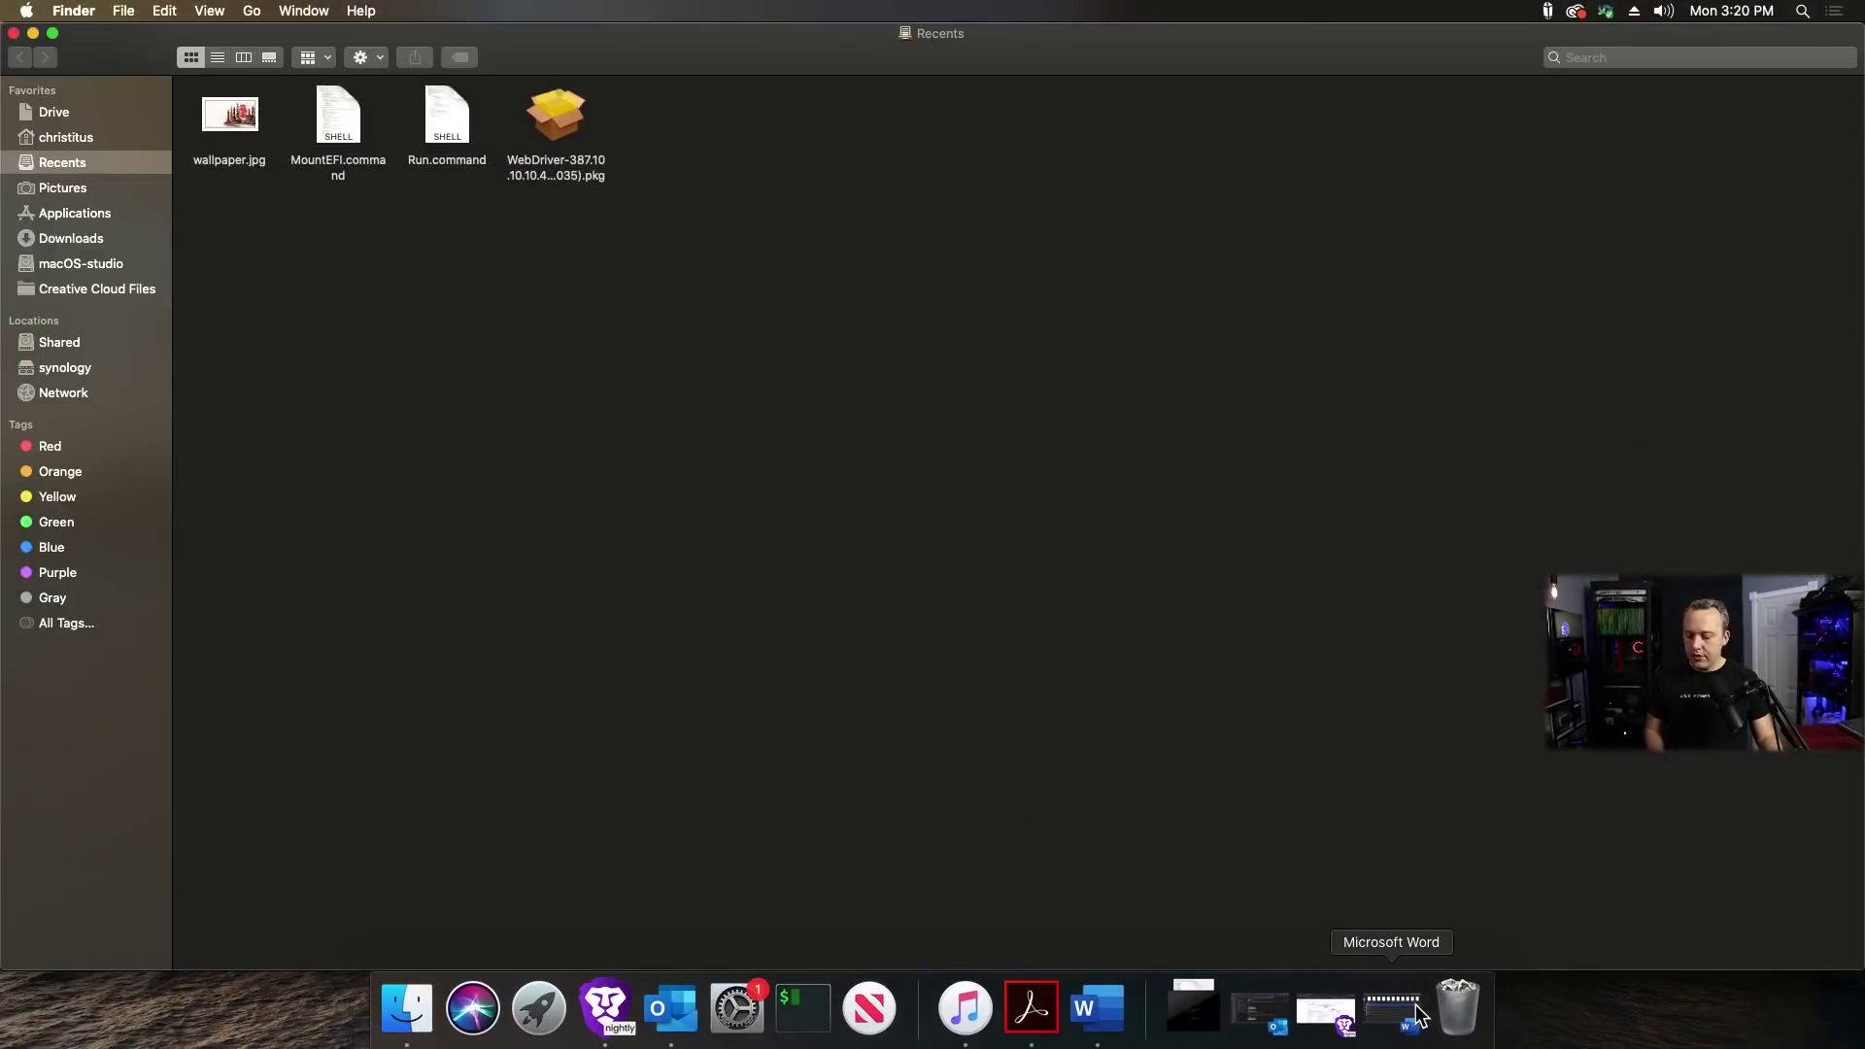
key("super+m")
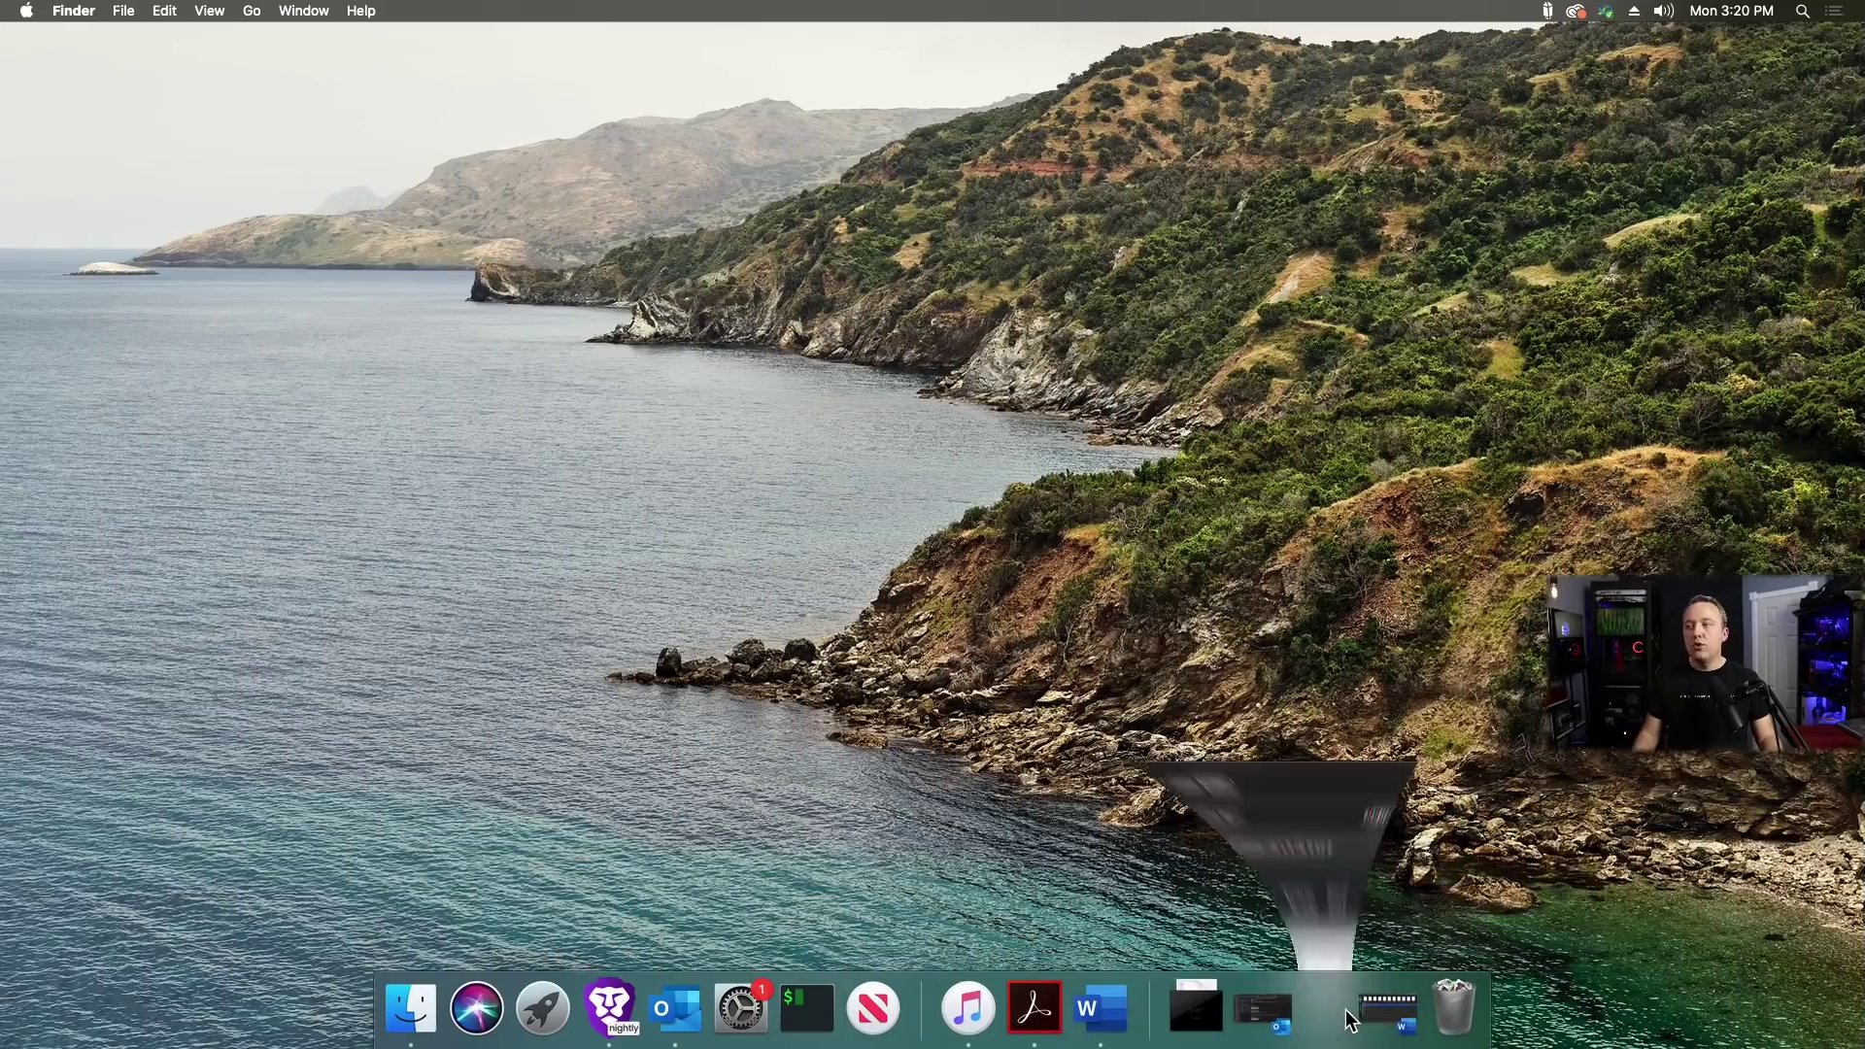
key("super+Tab")
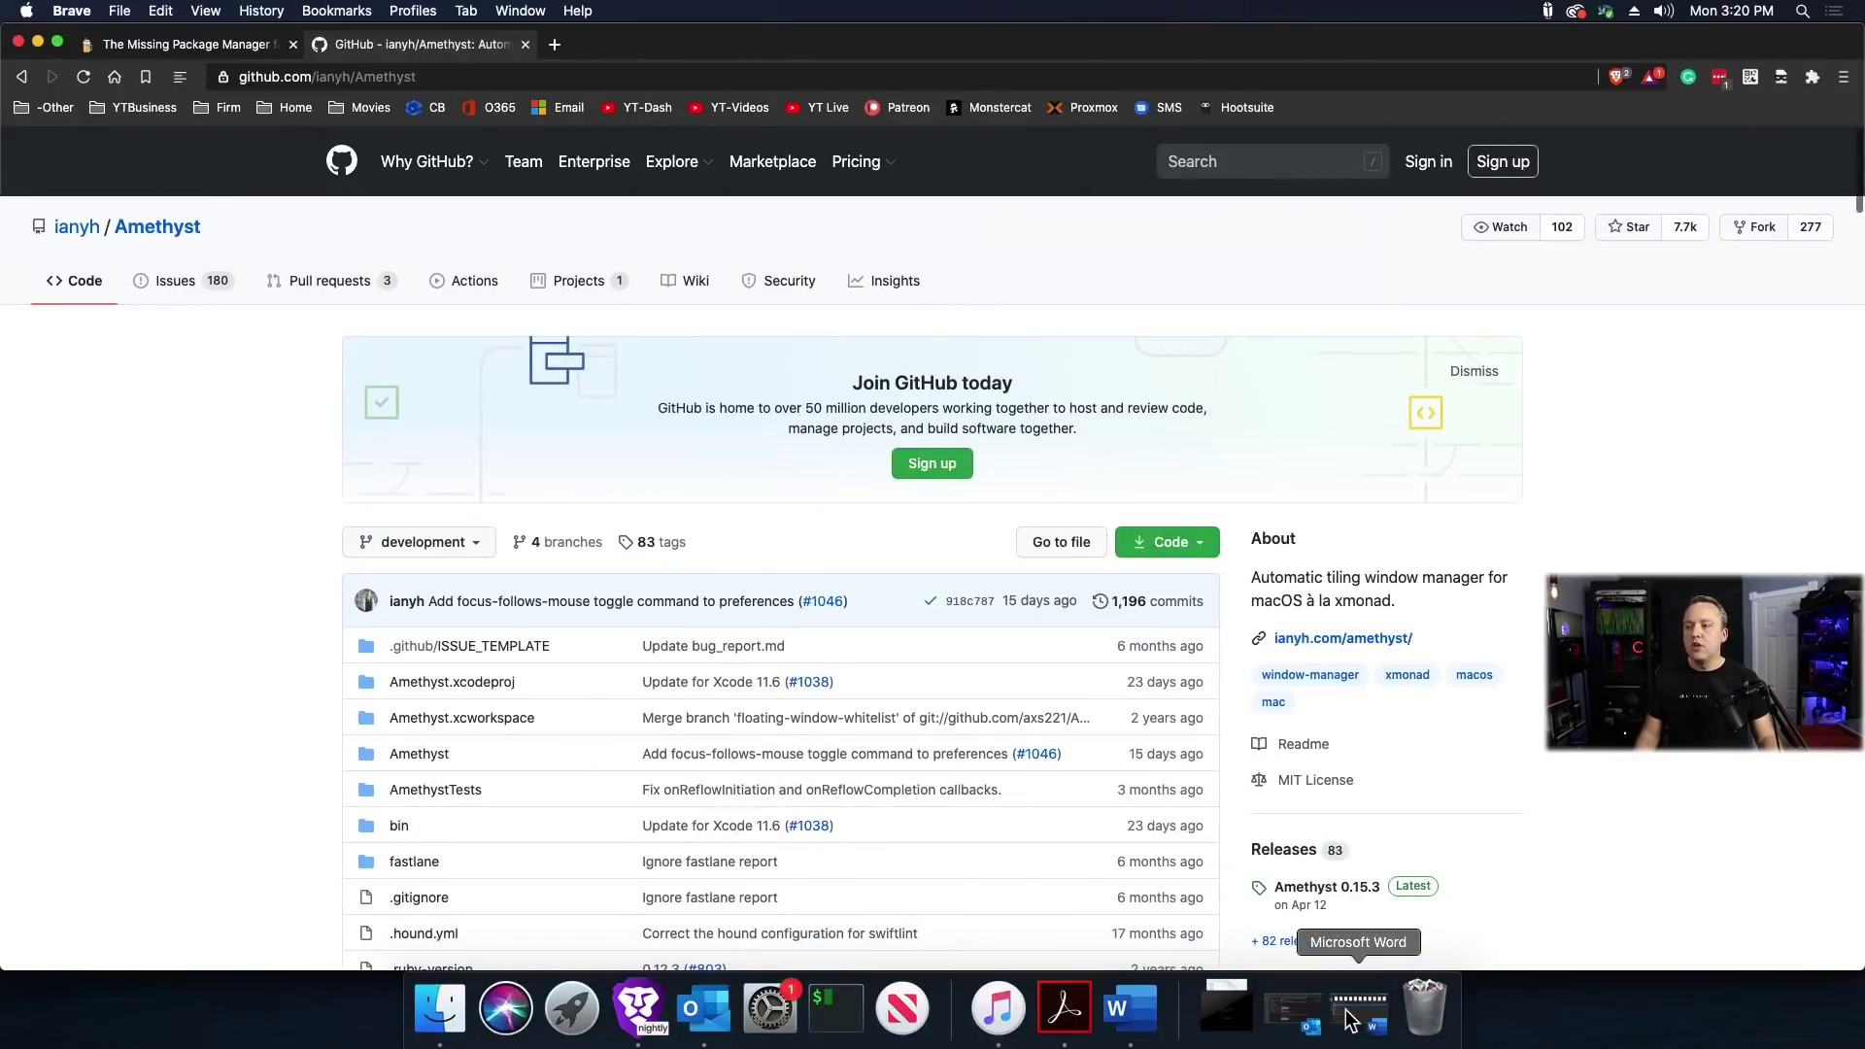
Restore Word on the next desktop, then cycle desktops ending on Finder Recents
key("ctrl+Right")
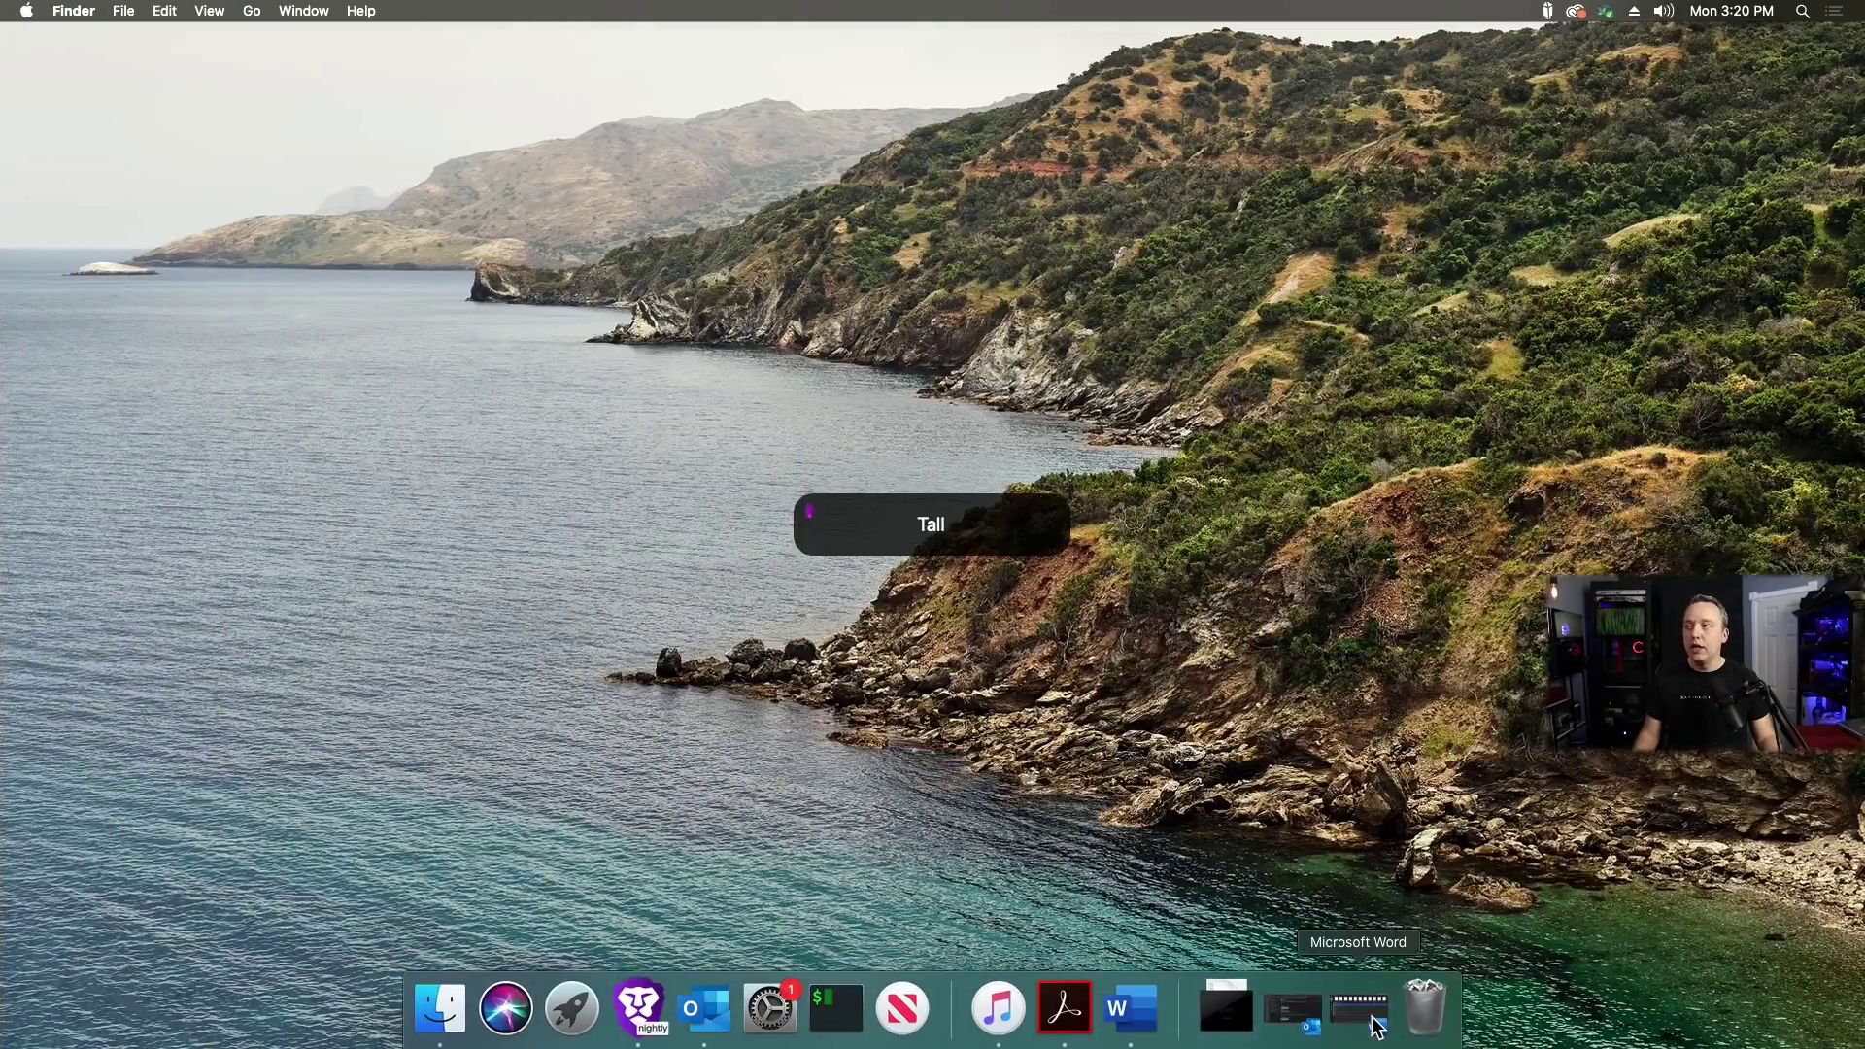
left_click(1370, 1028)
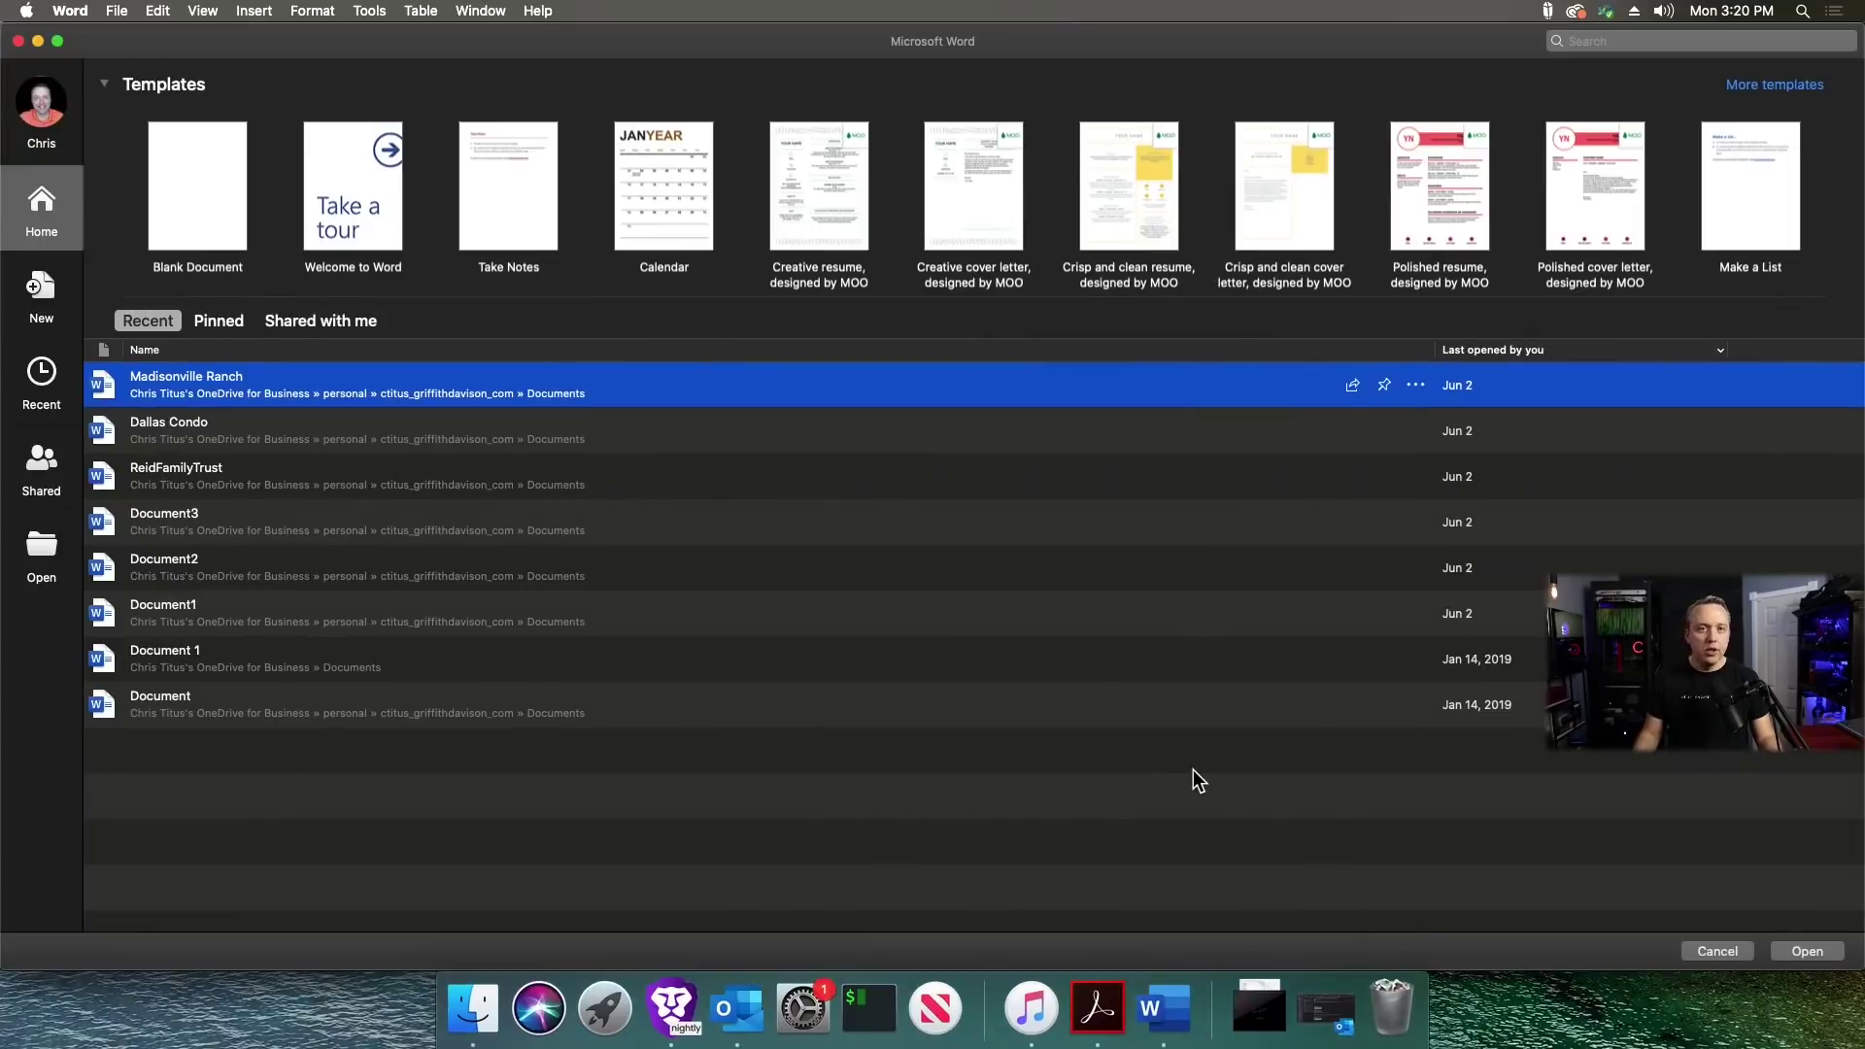
key("ctrl+Left")
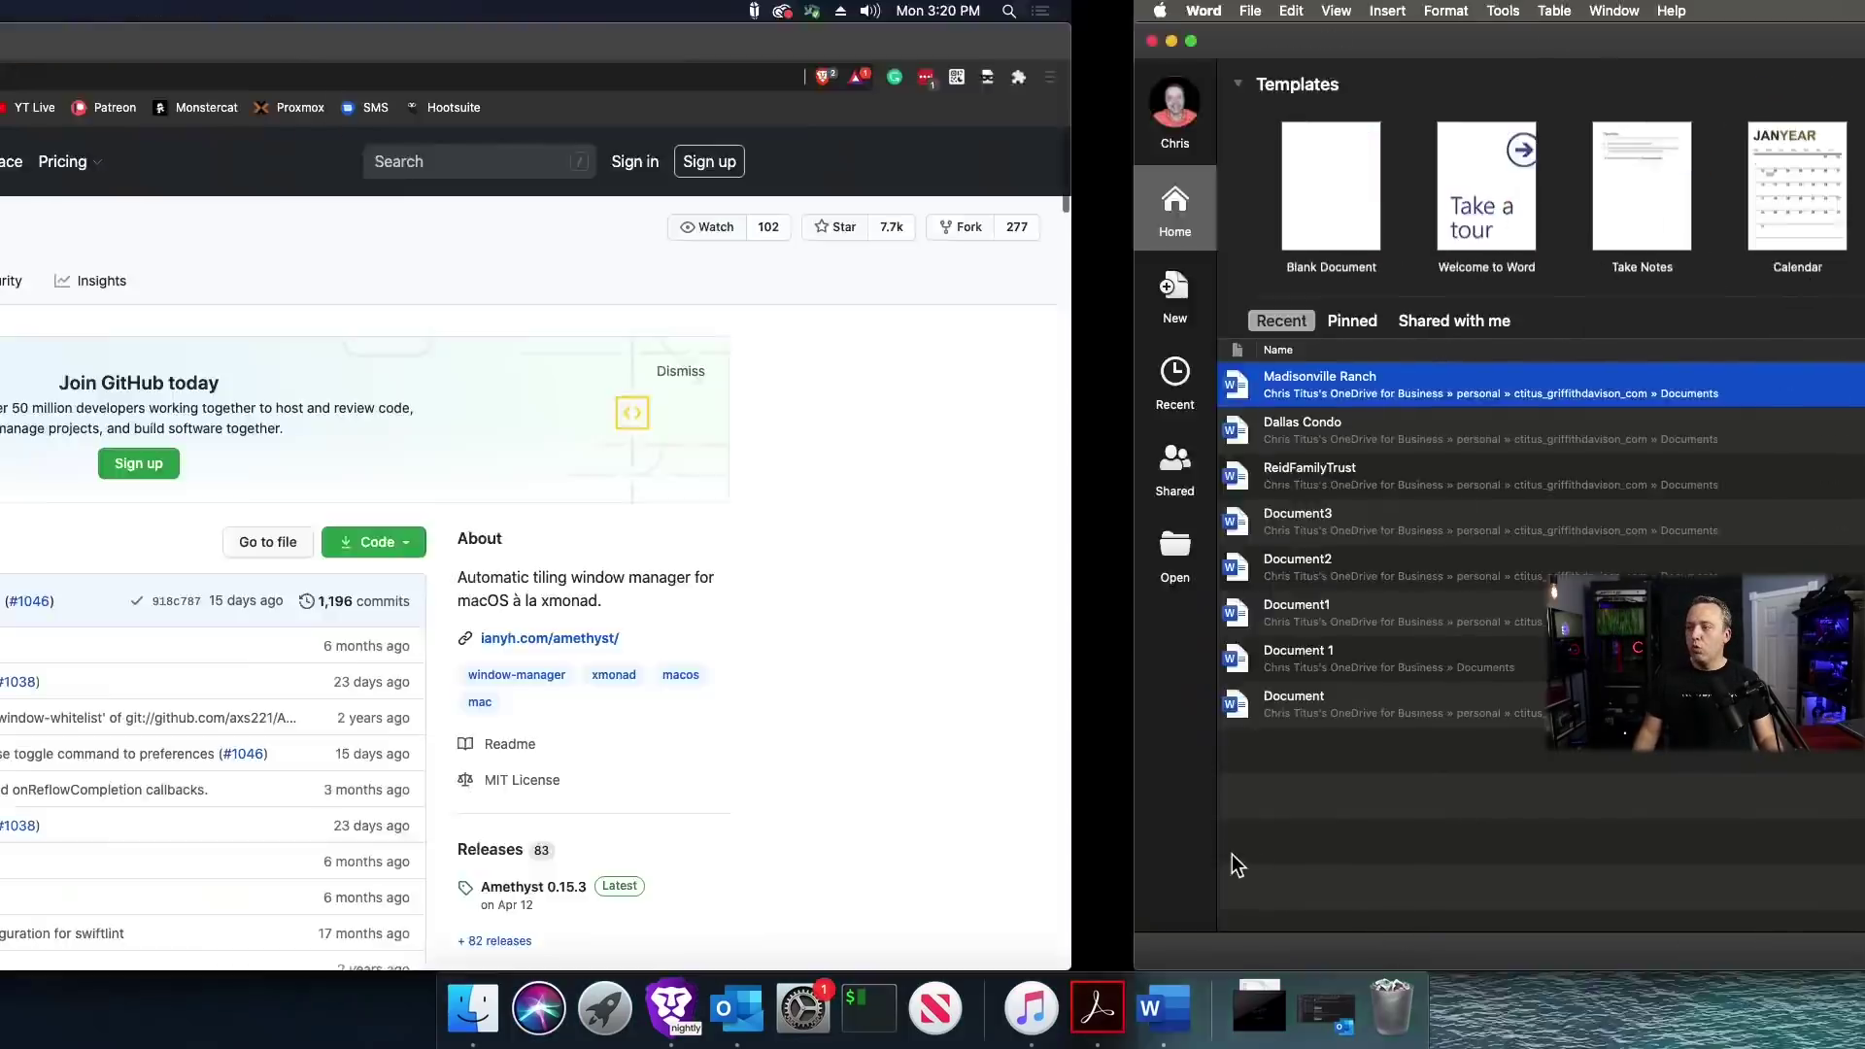
key("ctrl+Right")
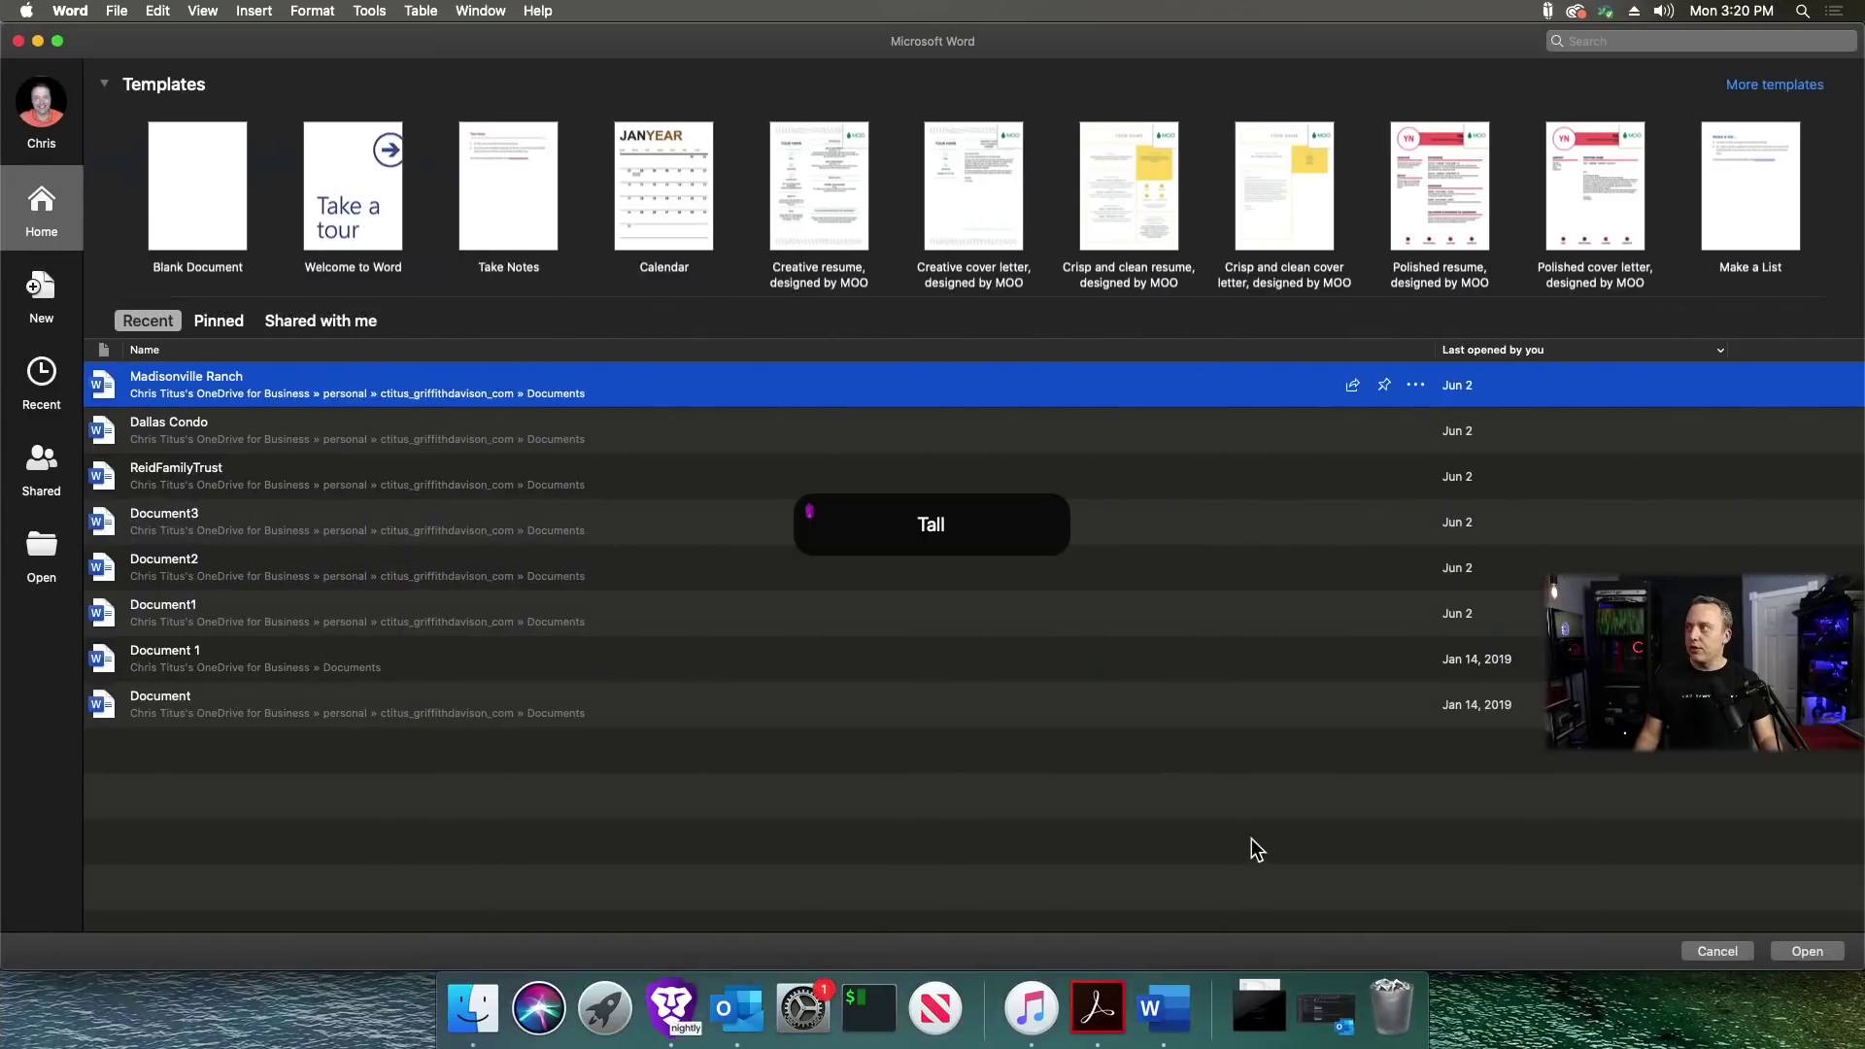
key("ctrl+Right")
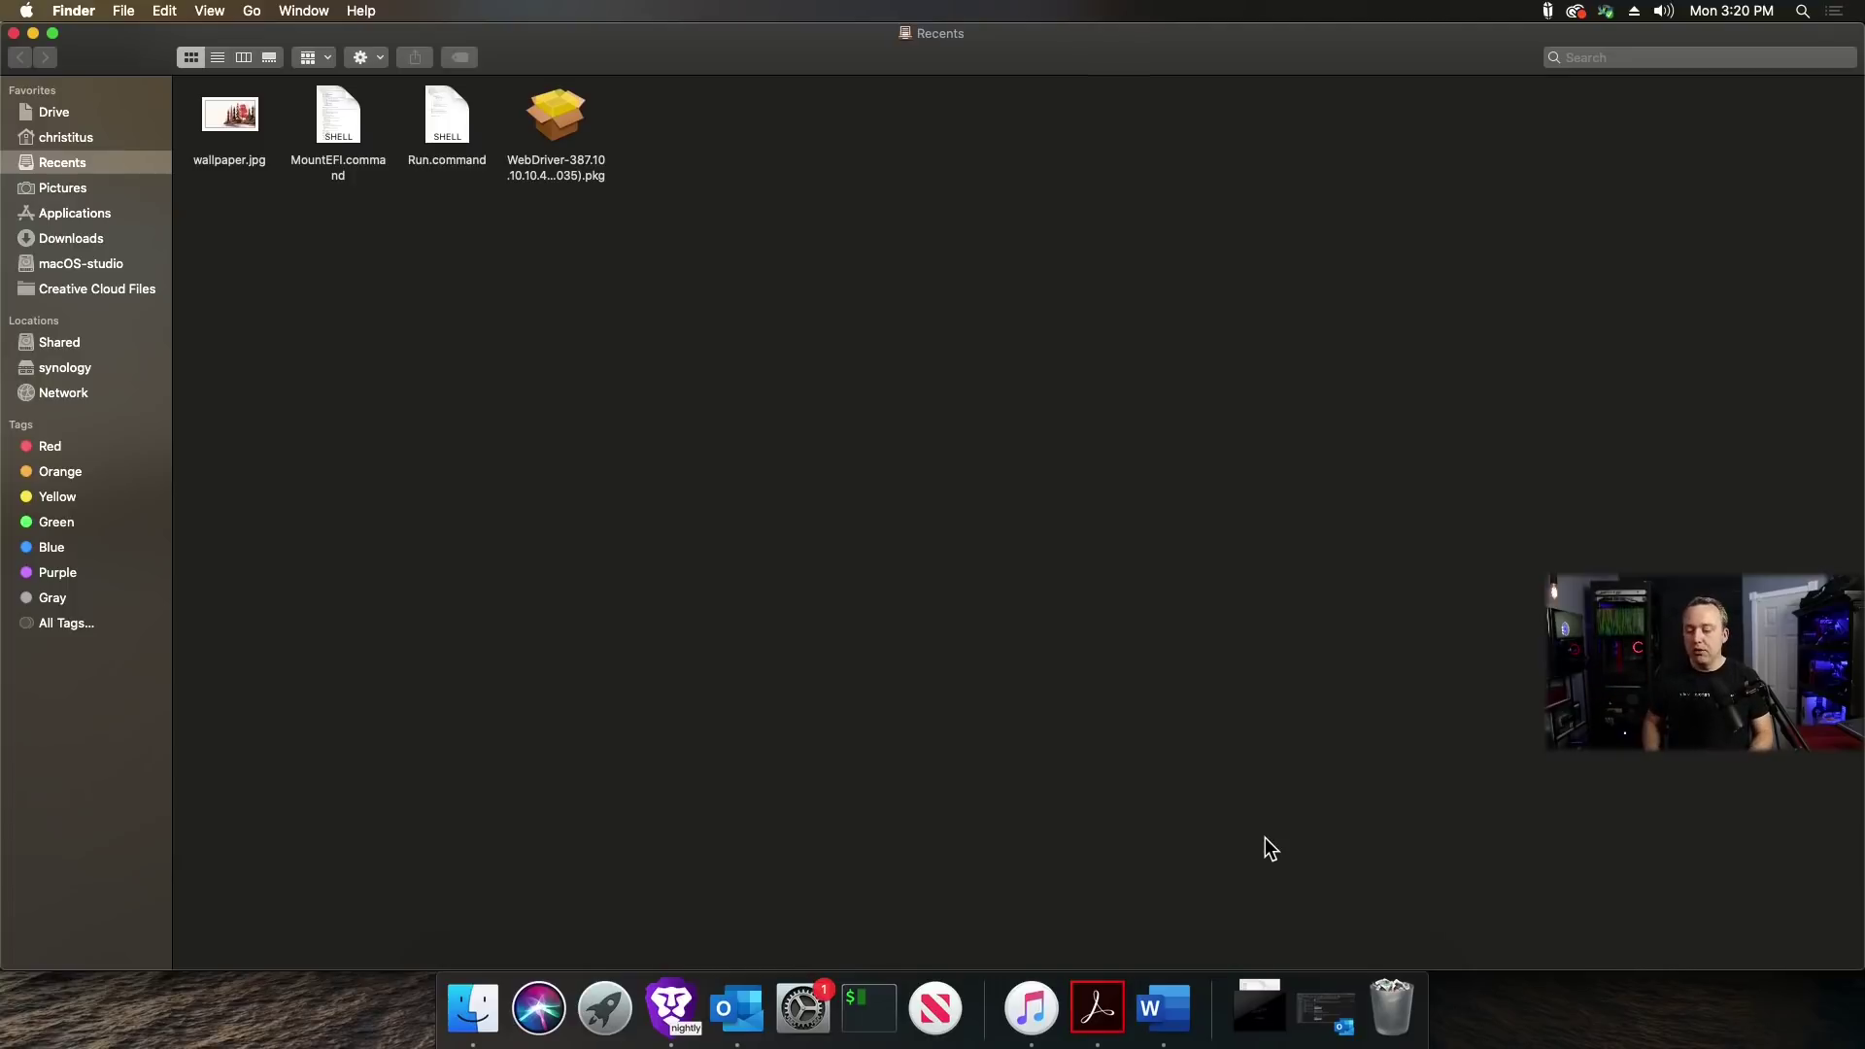
Drag Finder onto Desktop 2, then send it back to Desktop 3 with Amethyst's Option+Shift+Space
key("ctrl+Up")
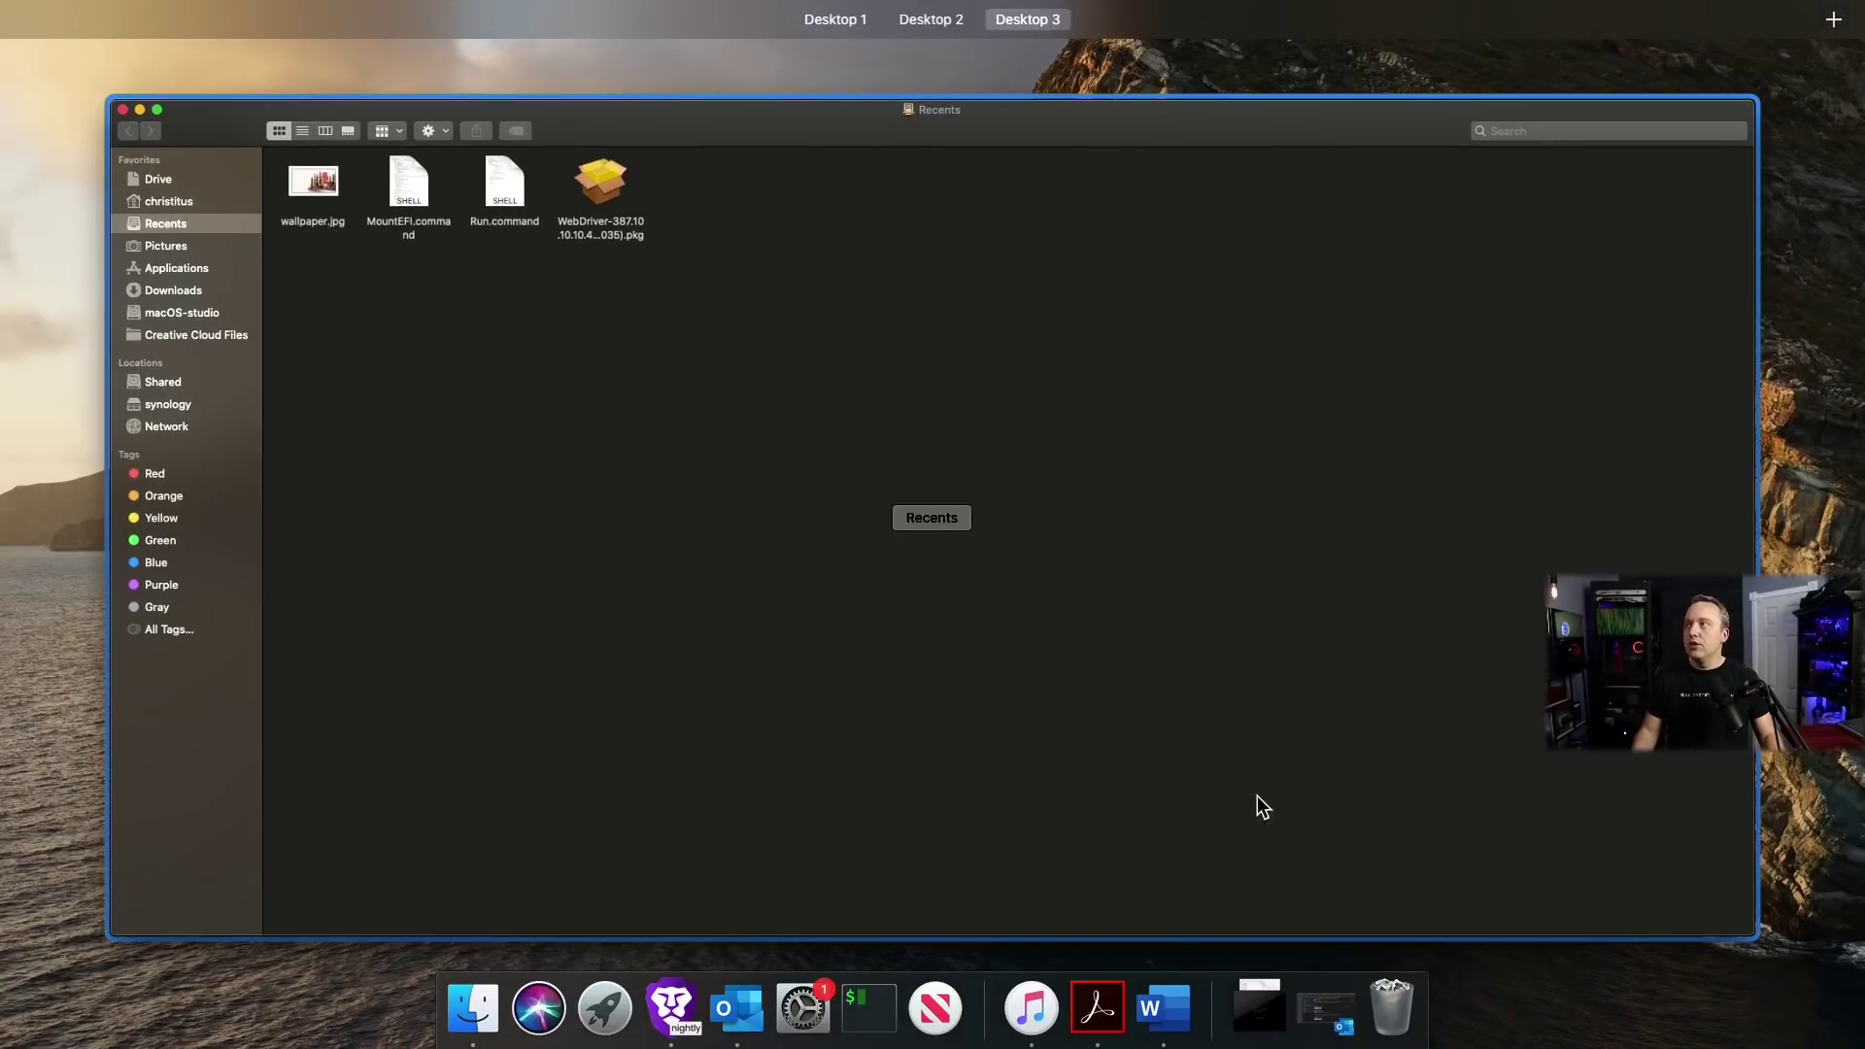
mouse_move(964, 10)
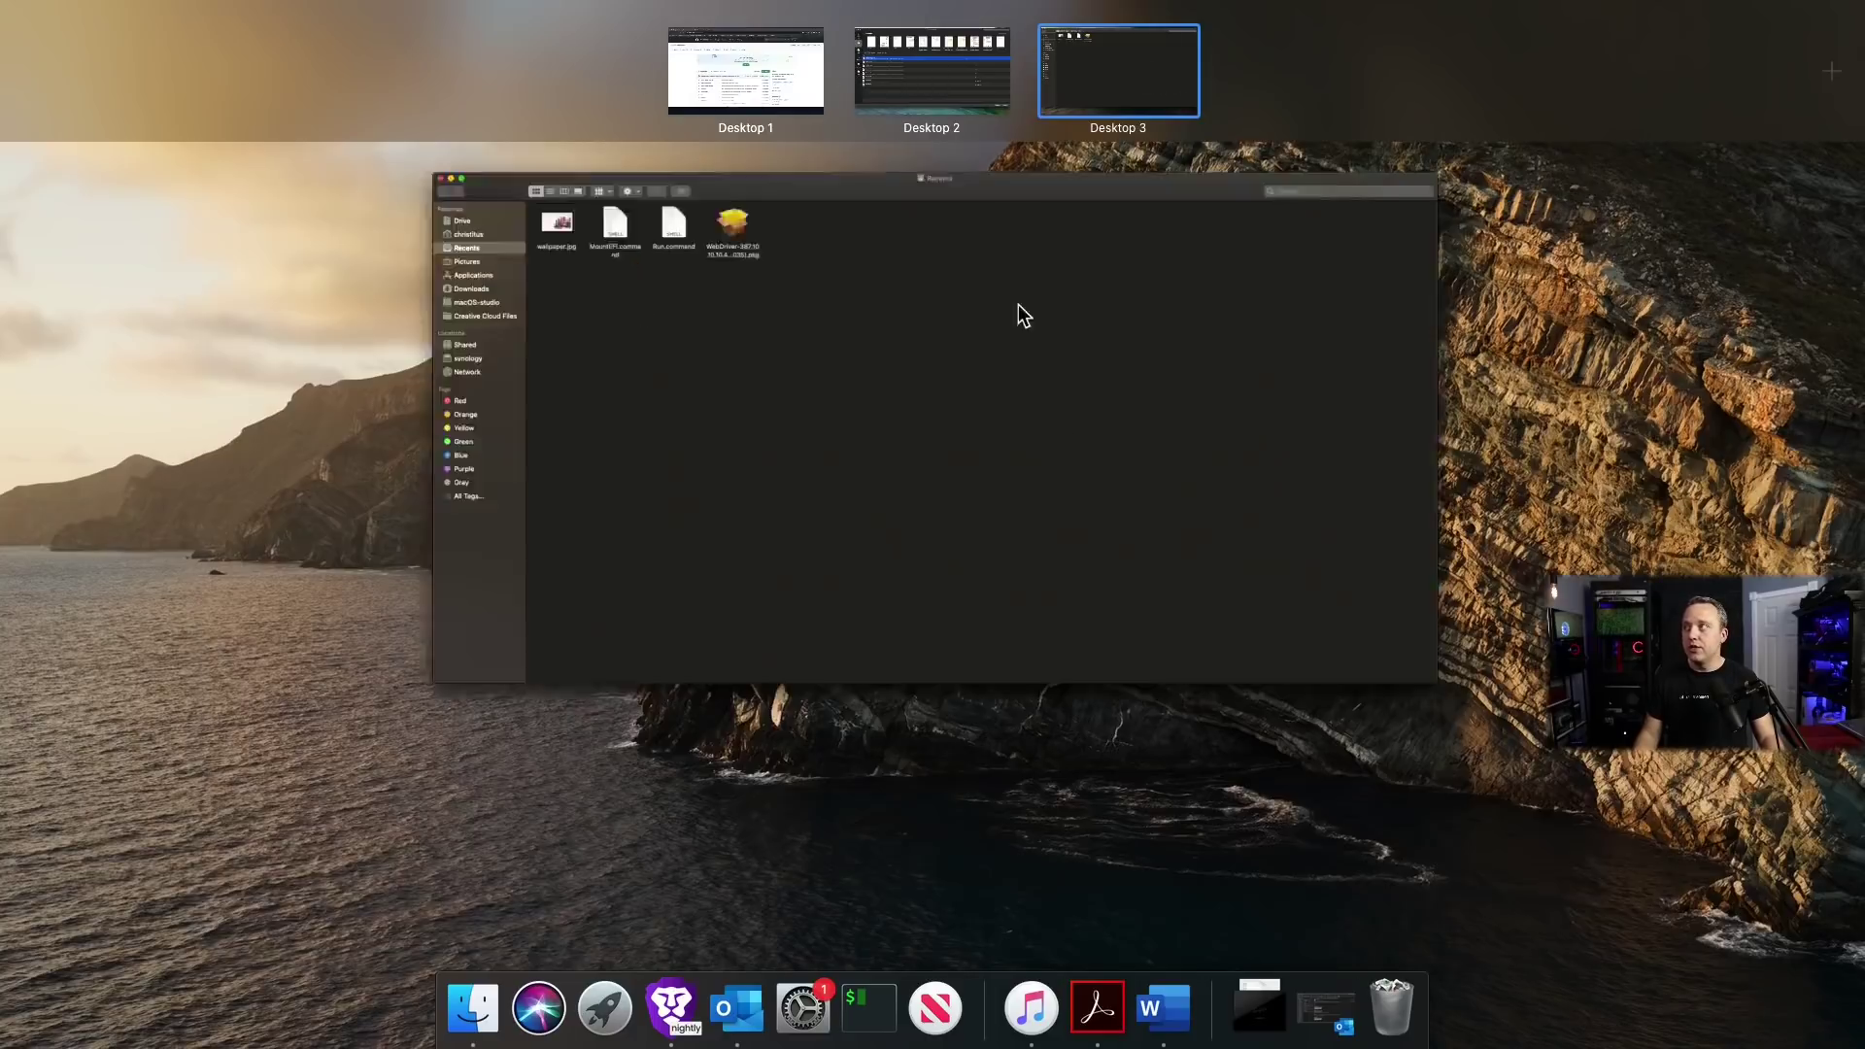
left_click_drag(1016, 312, 949, 83)
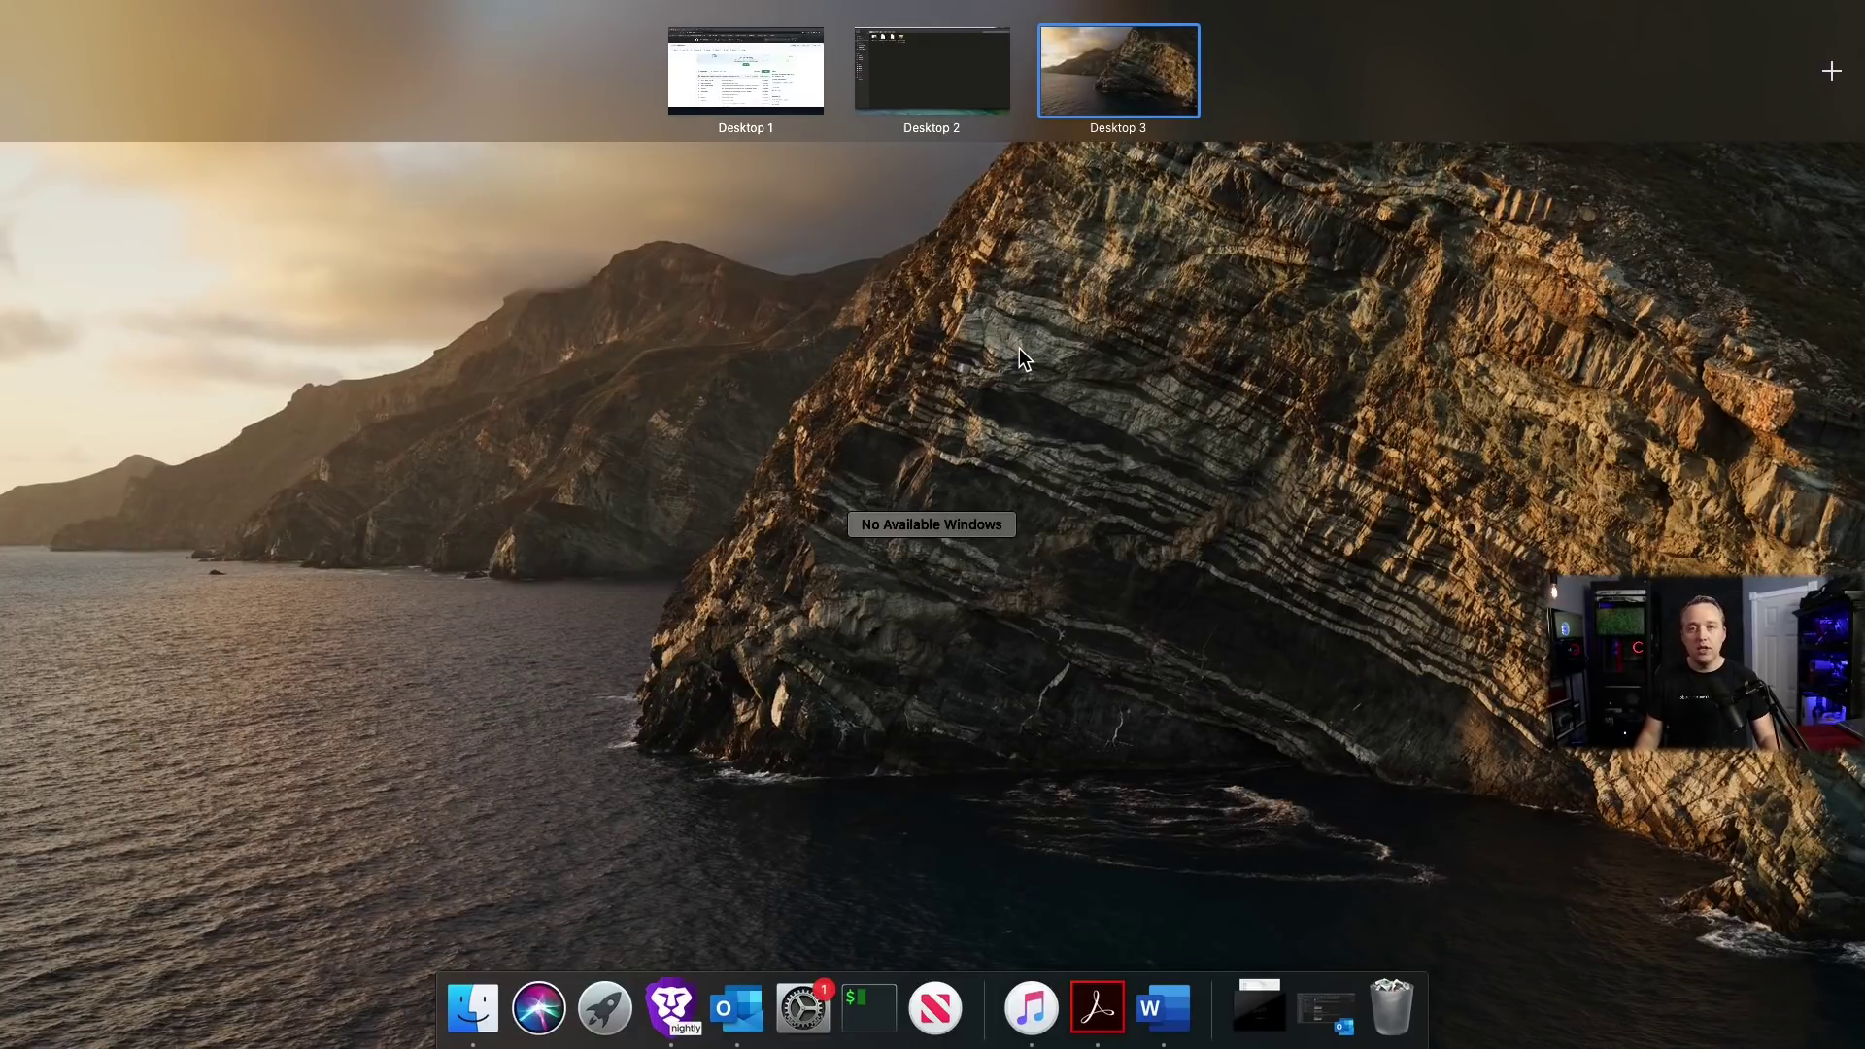
left_click(966, 53)
left_click(1331, 452)
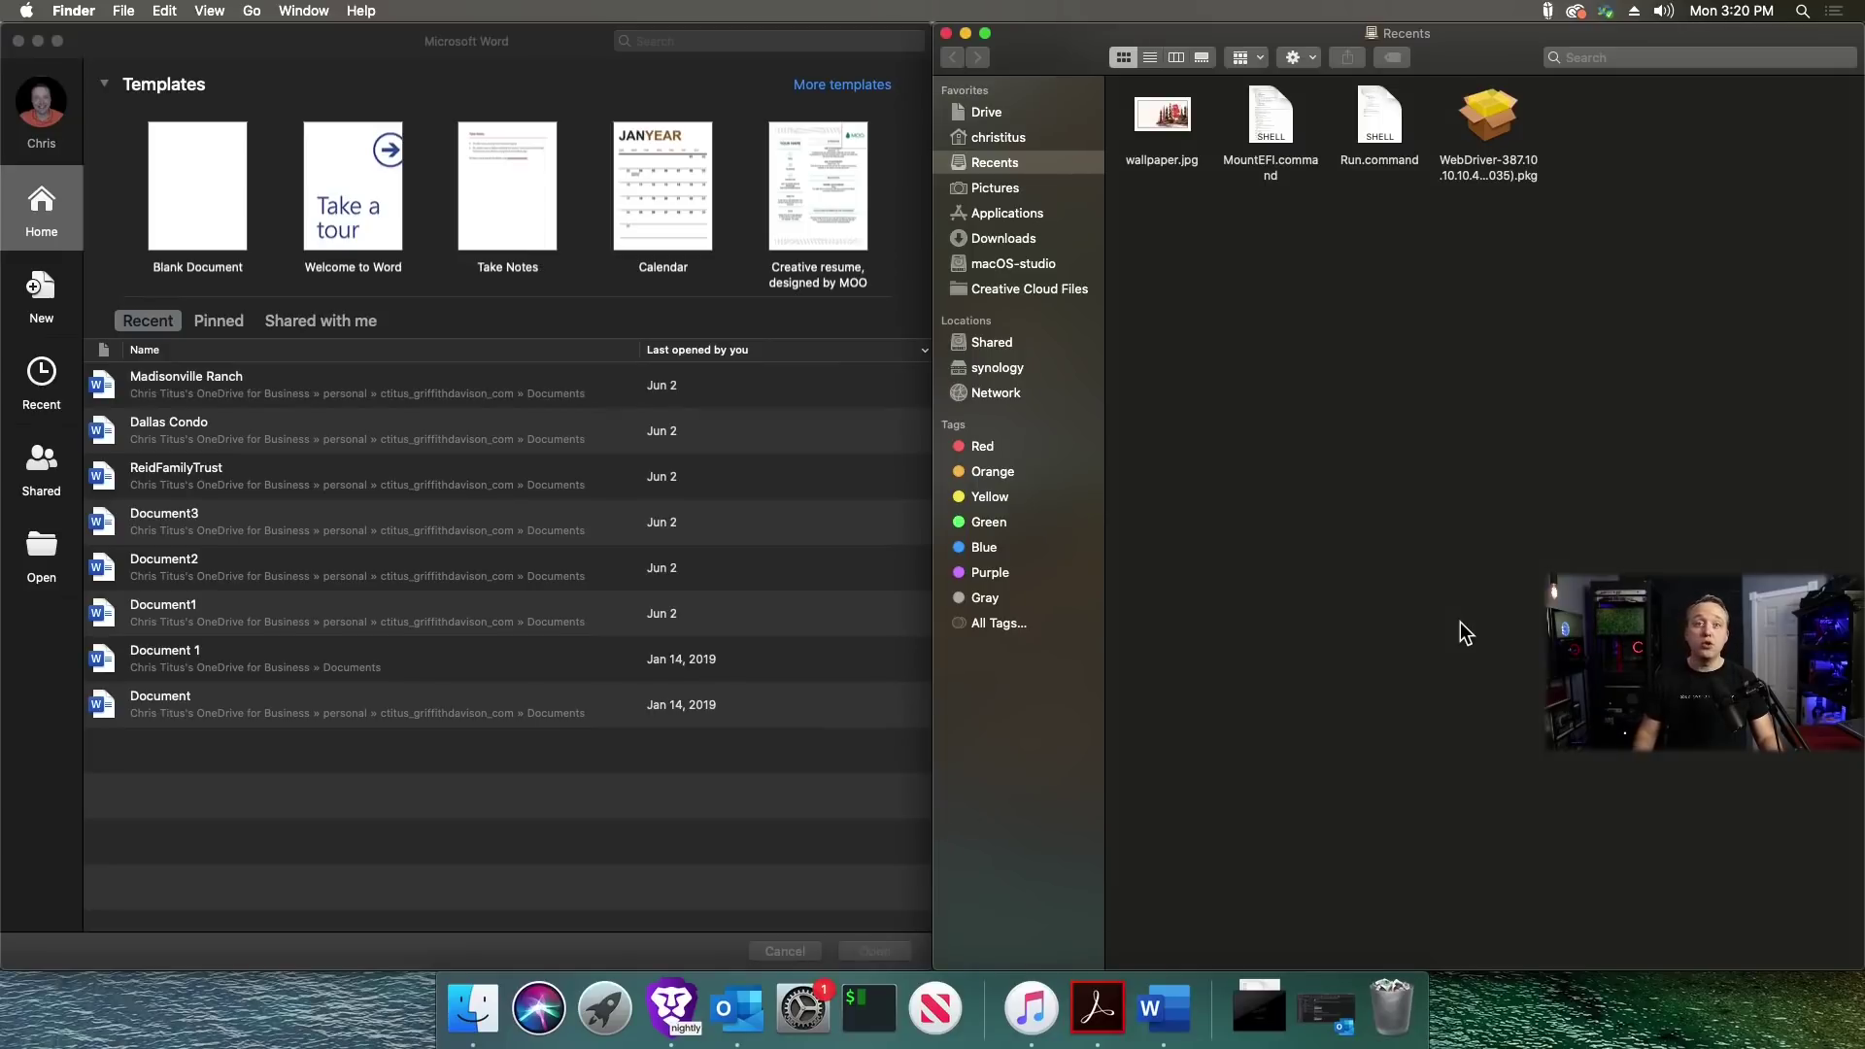
key("alt+shift+space")
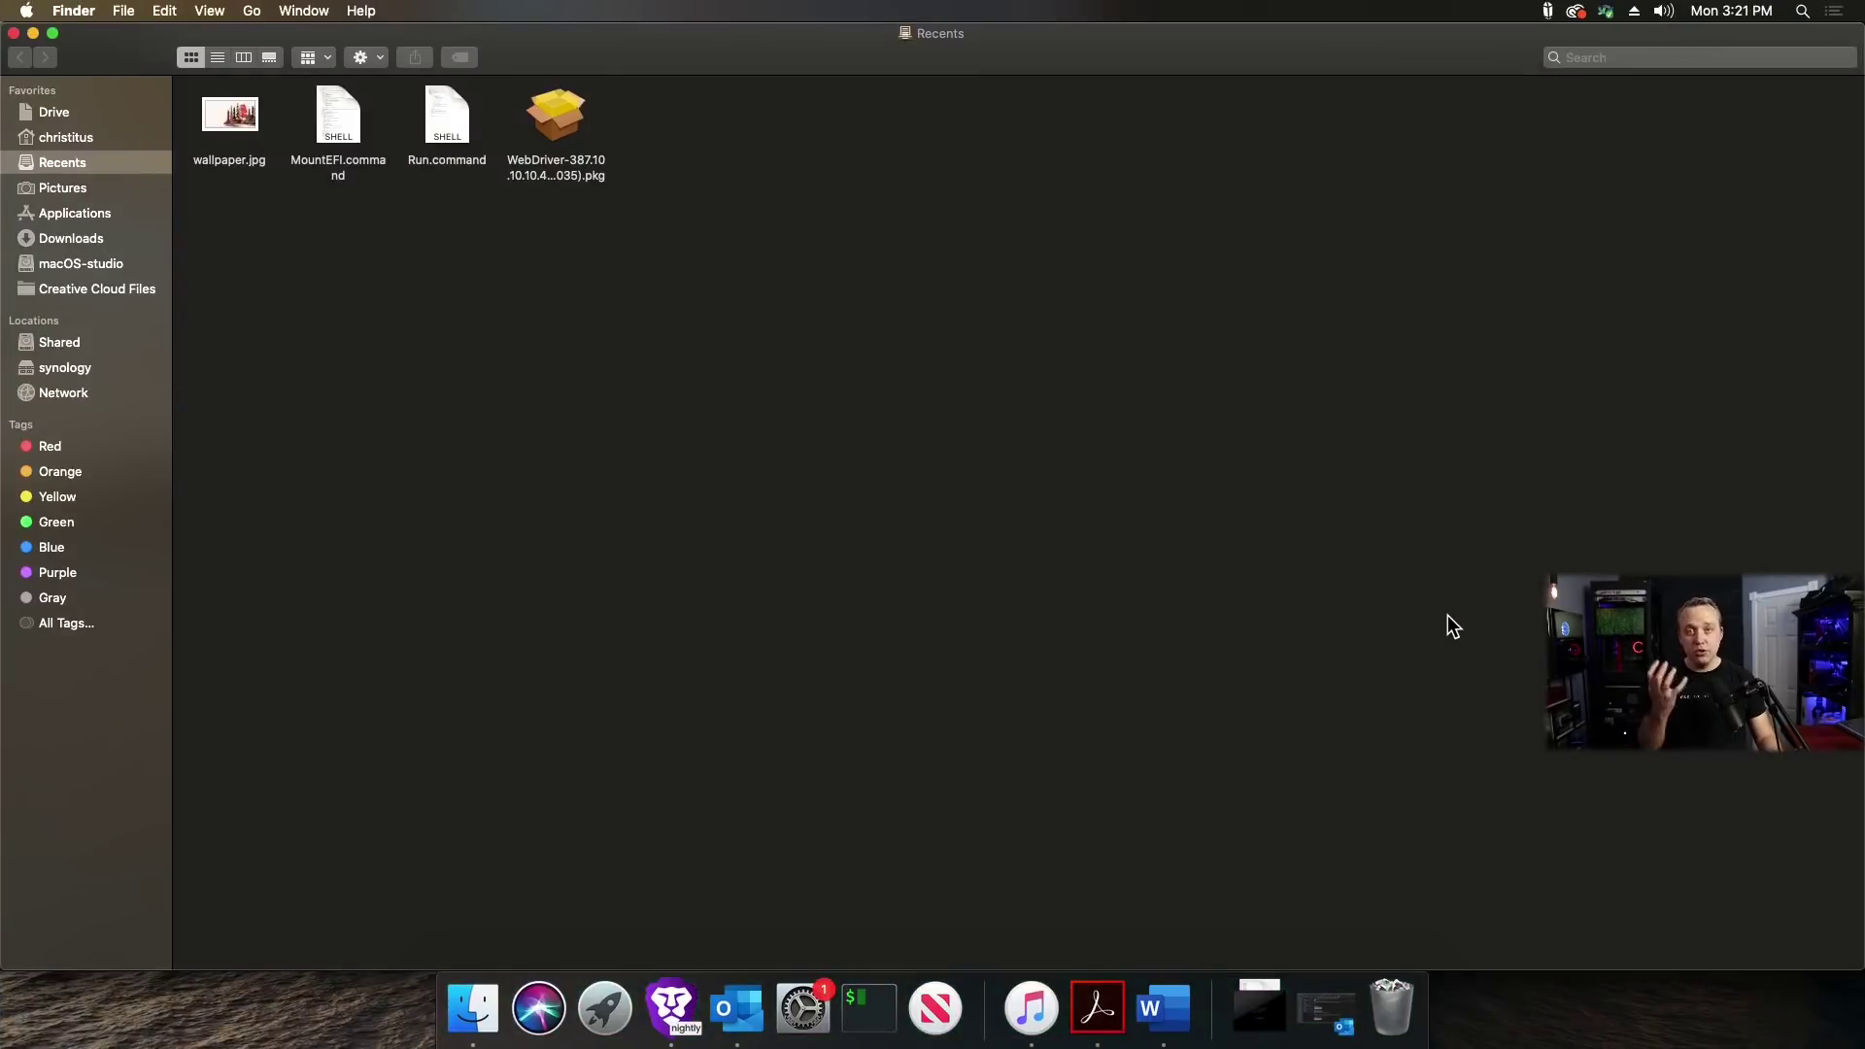
Visit the GitHub browser window on Desktop 1, then switch to Word's Desktop 2
key("ctrl+Up")
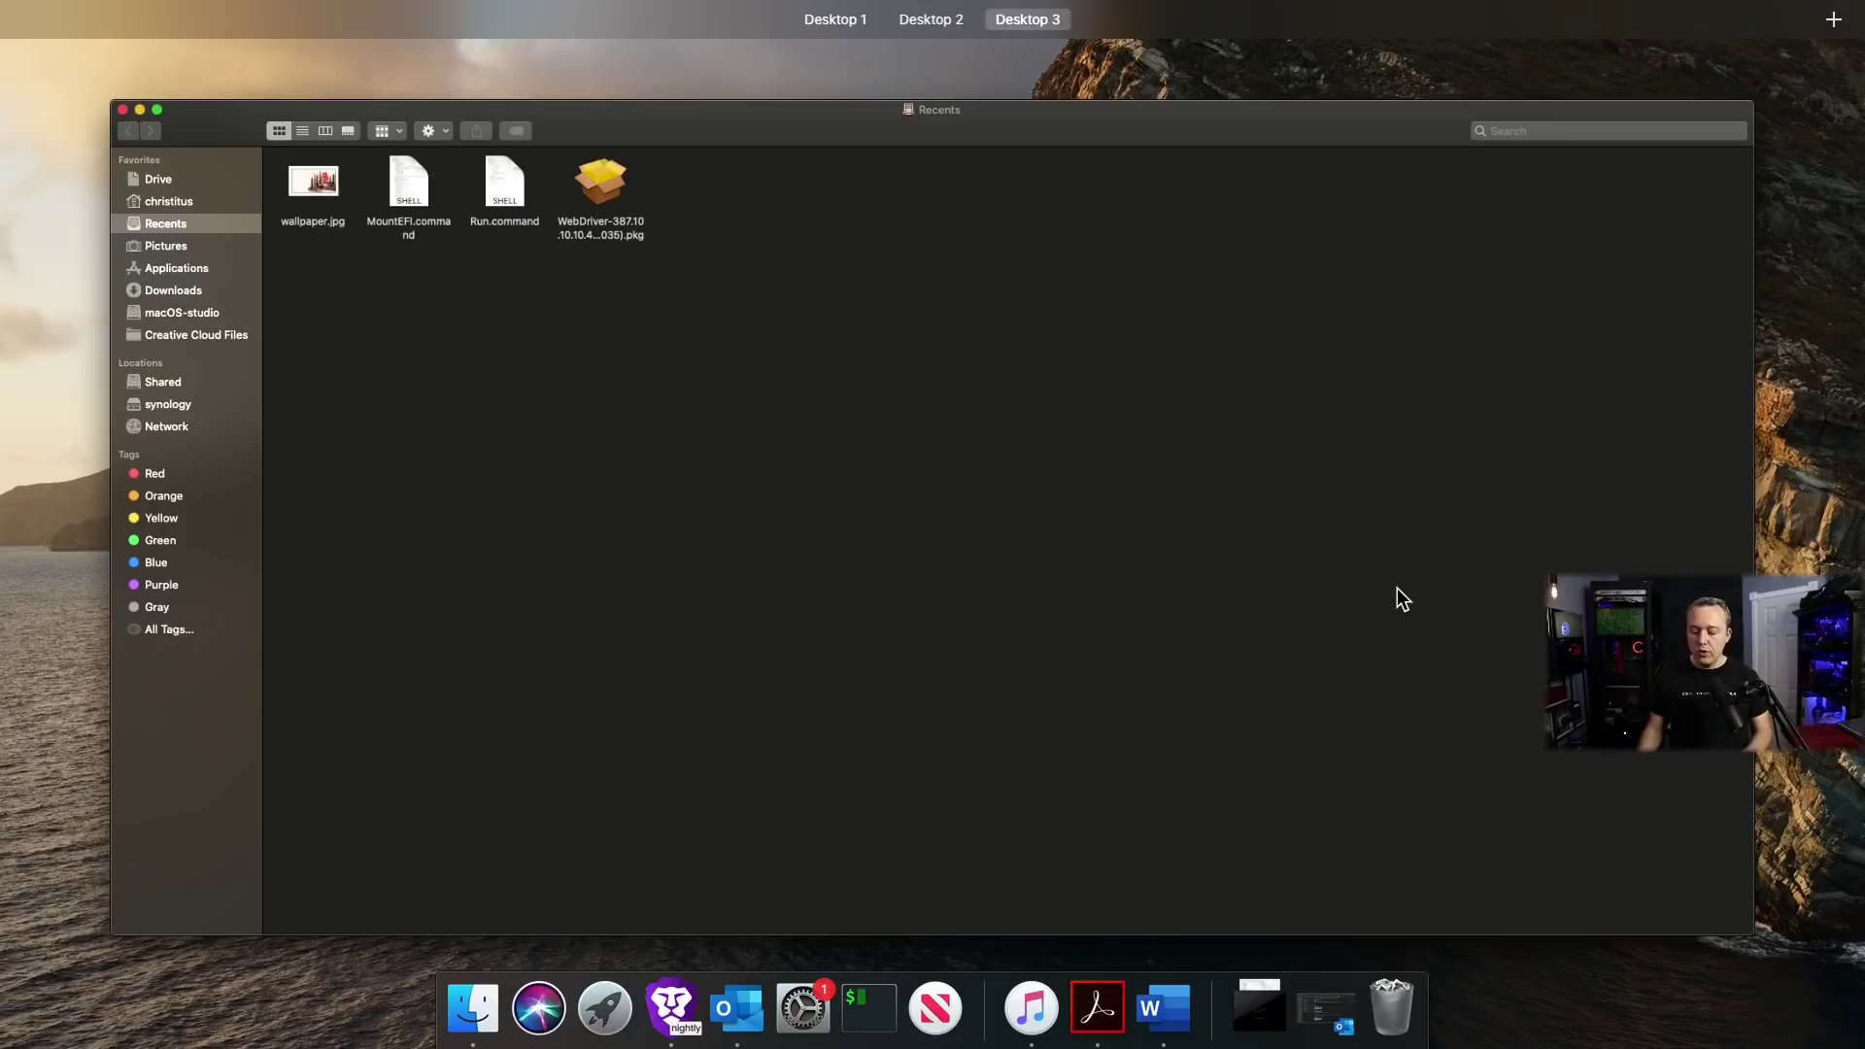
key("ctrl+1")
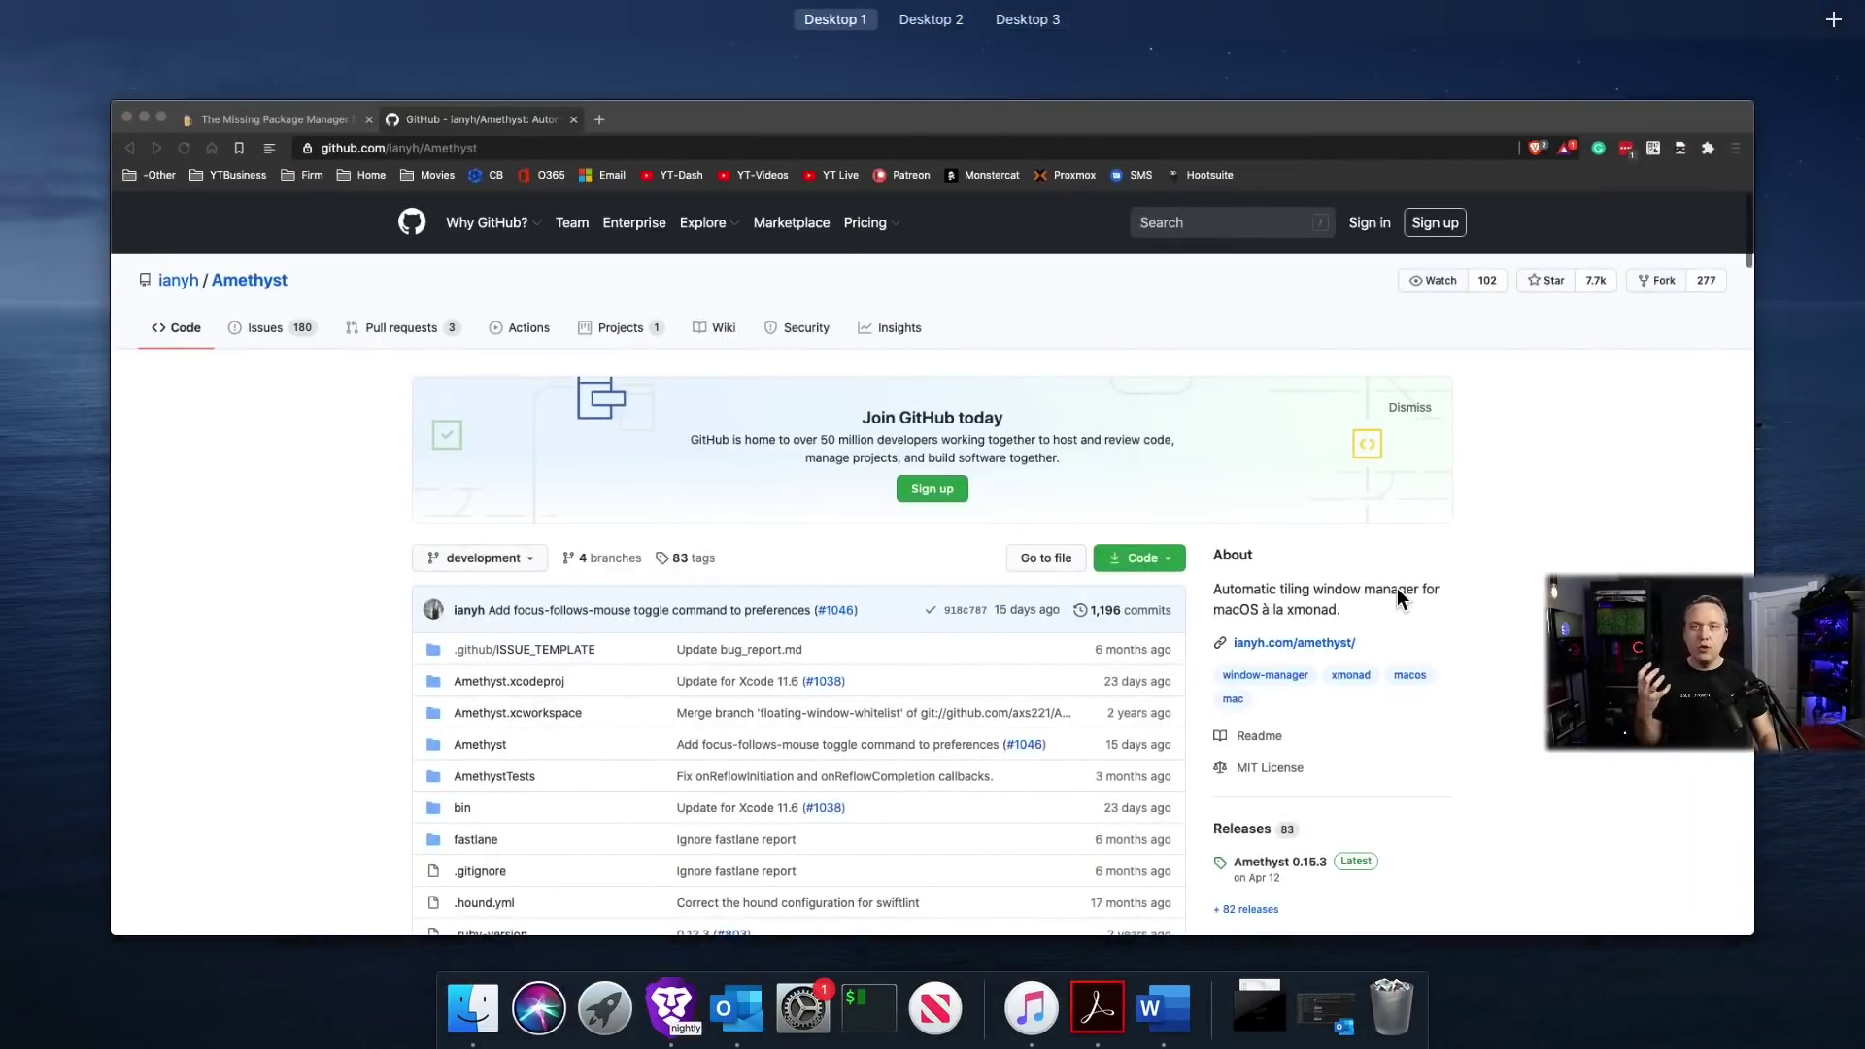
left_click(1289, 514)
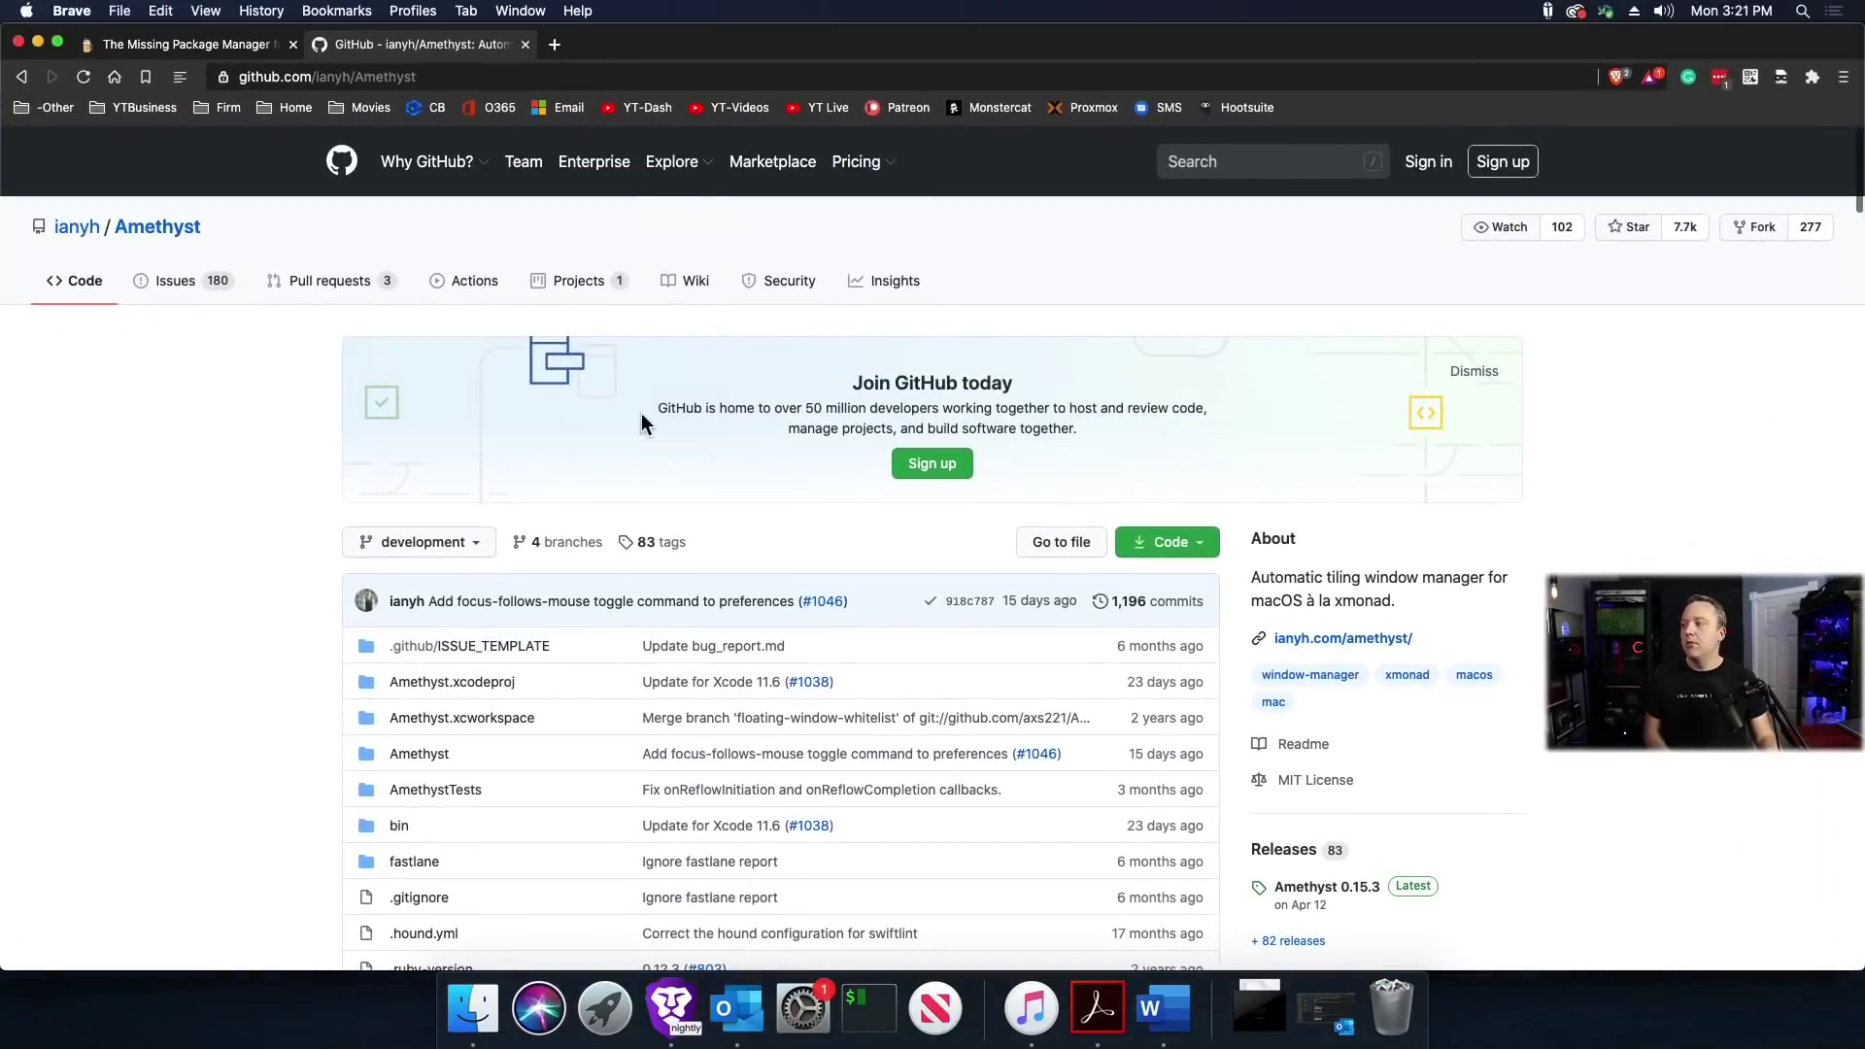
key("ctrl+2")
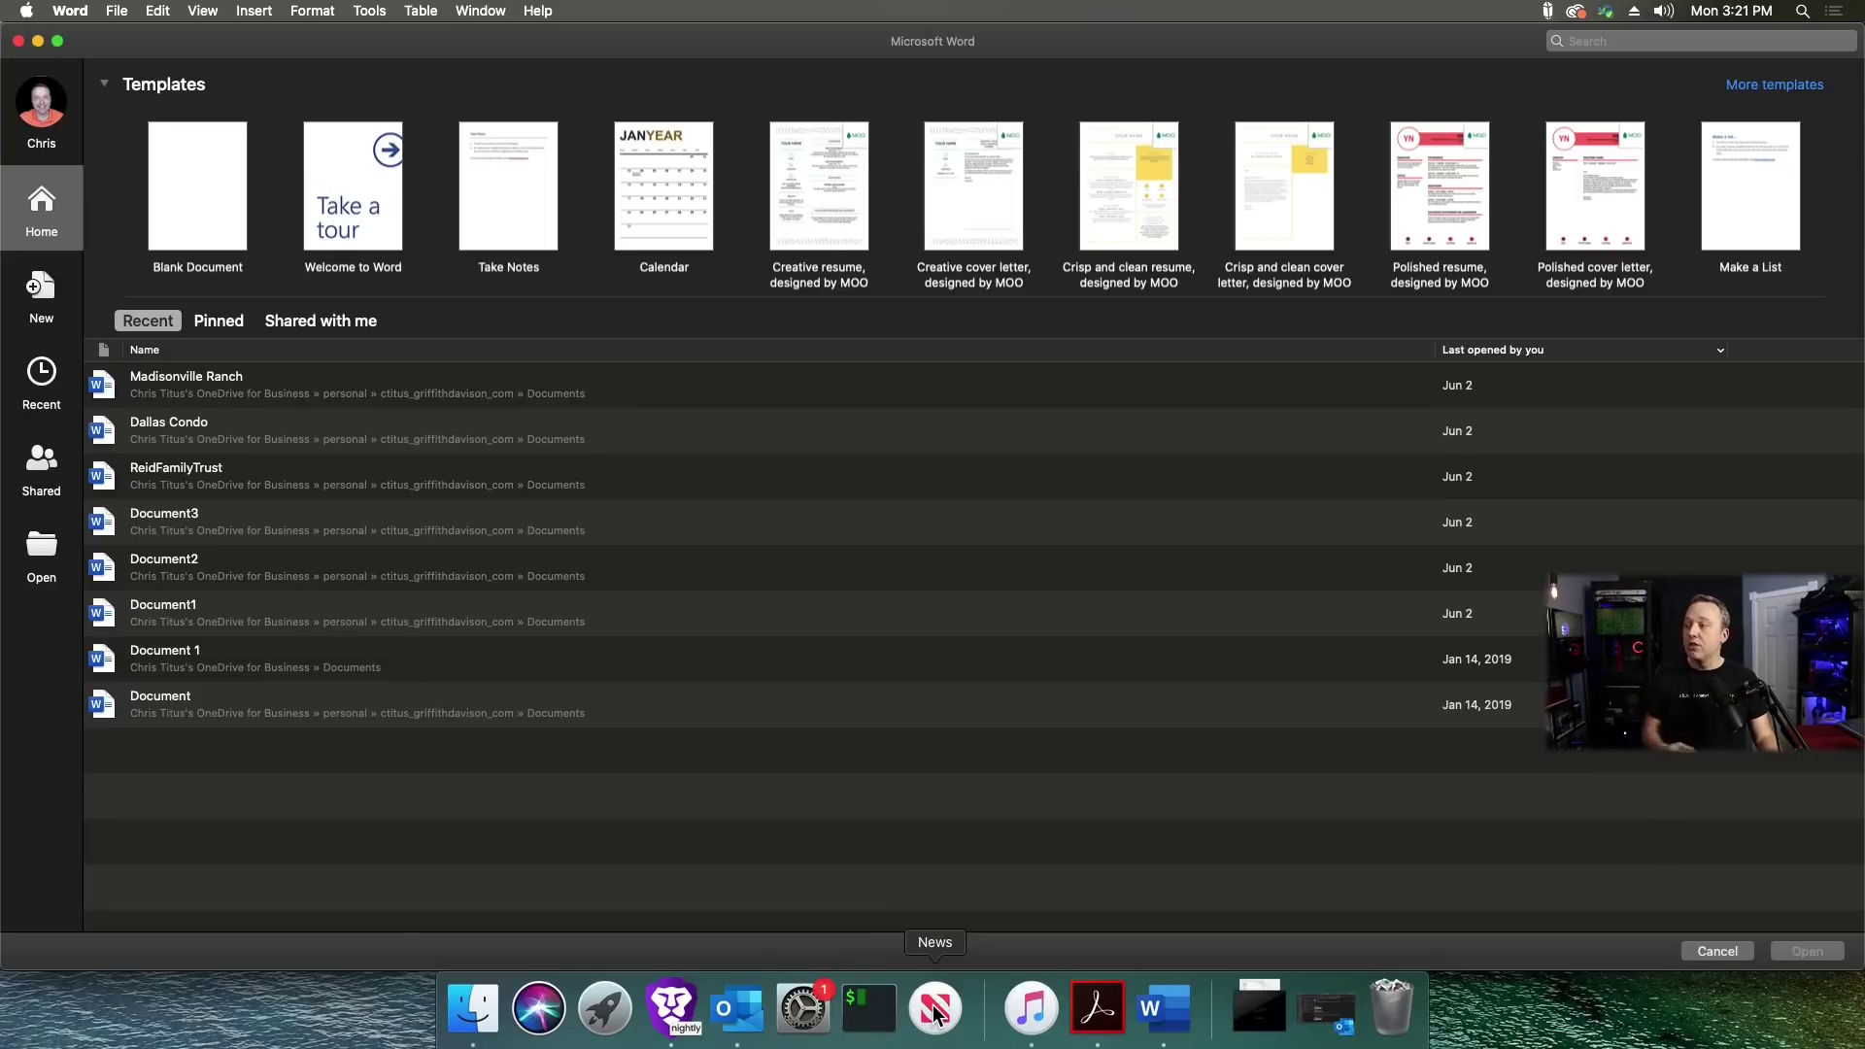
Use the green title-bar button to take Word's start gallery out of full-screen mode
left_click(57, 40)
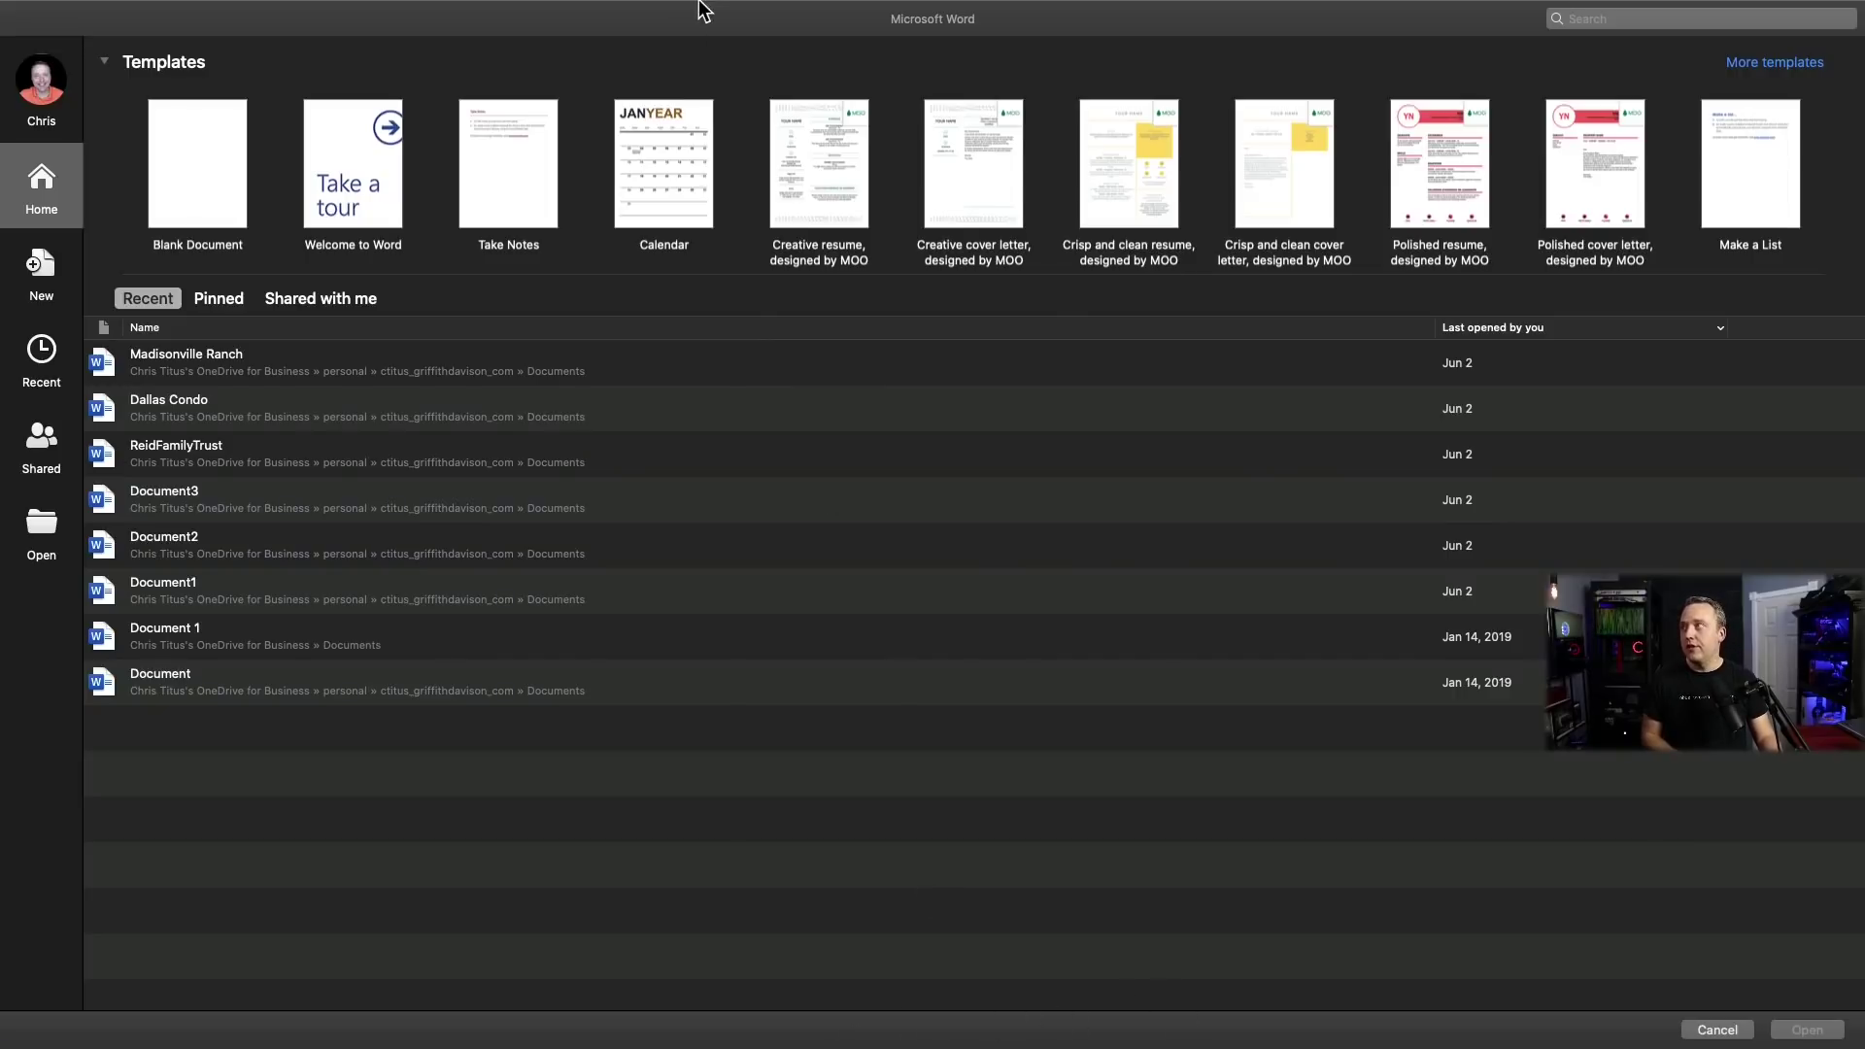
mouse_move(583, 8)
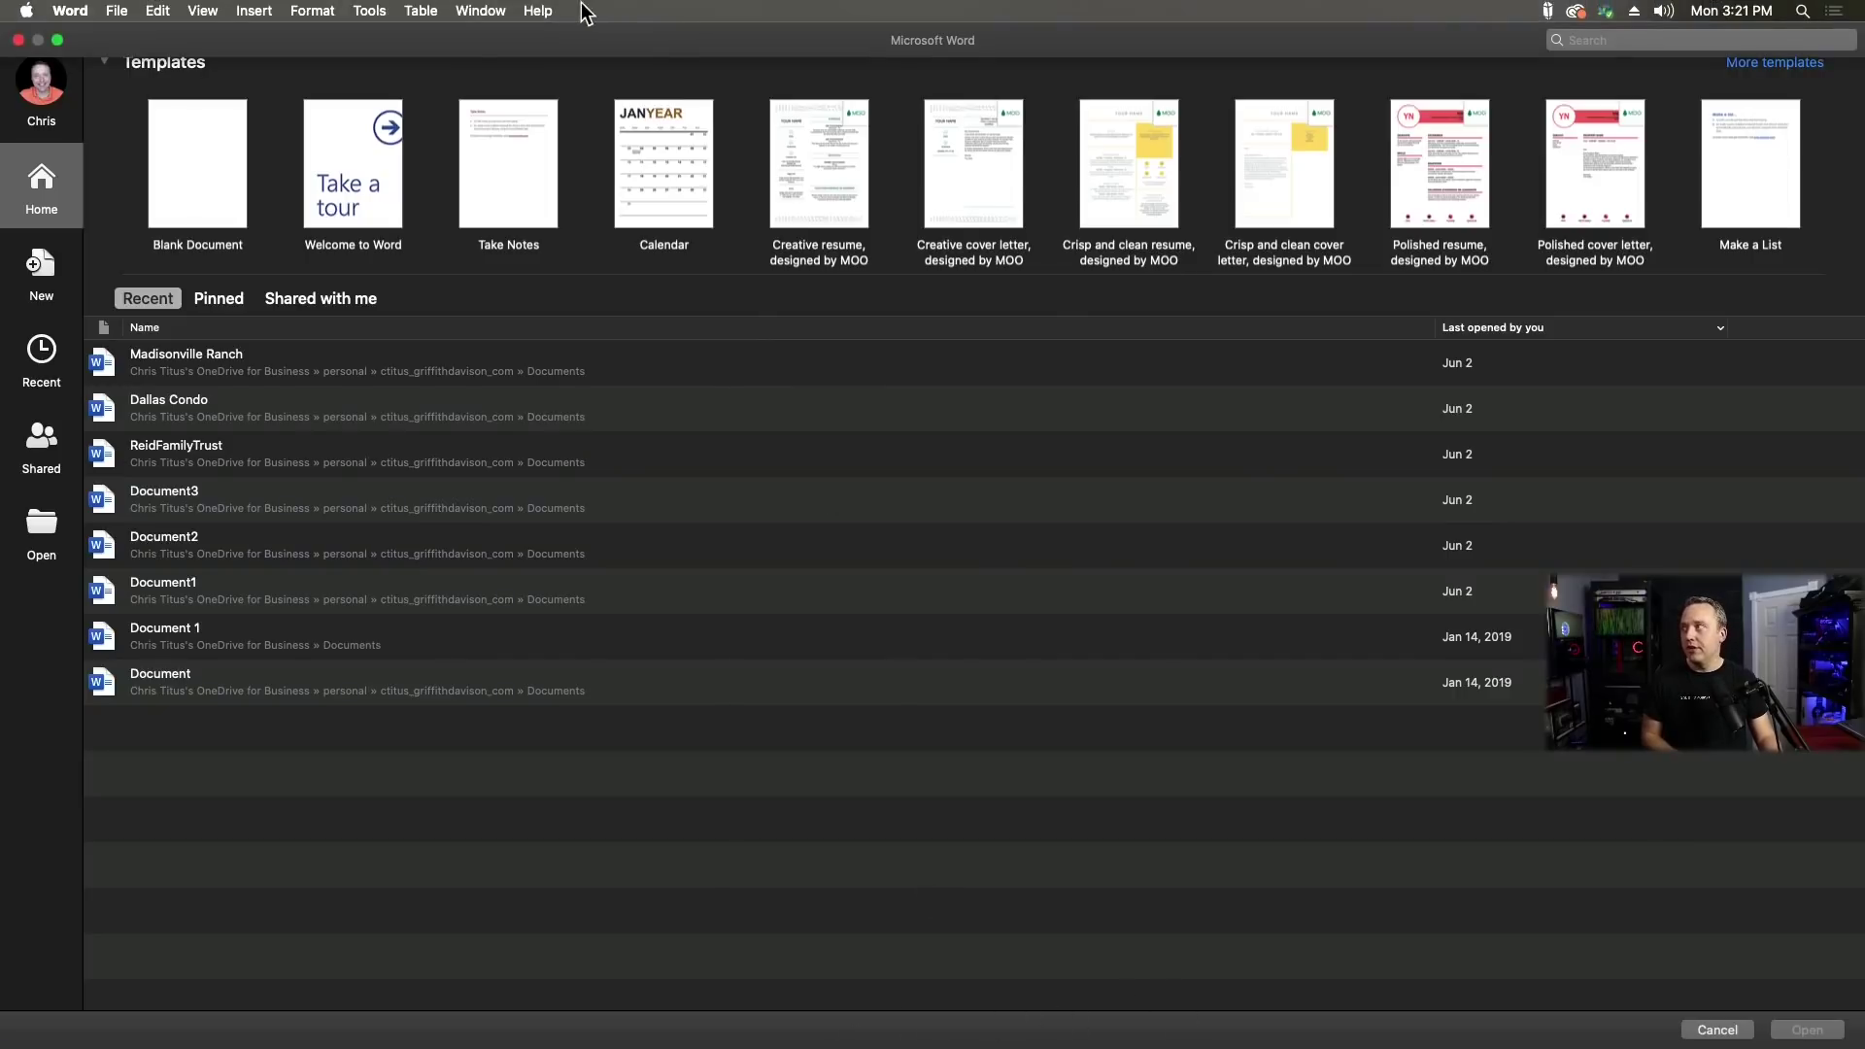
left_click(57, 41)
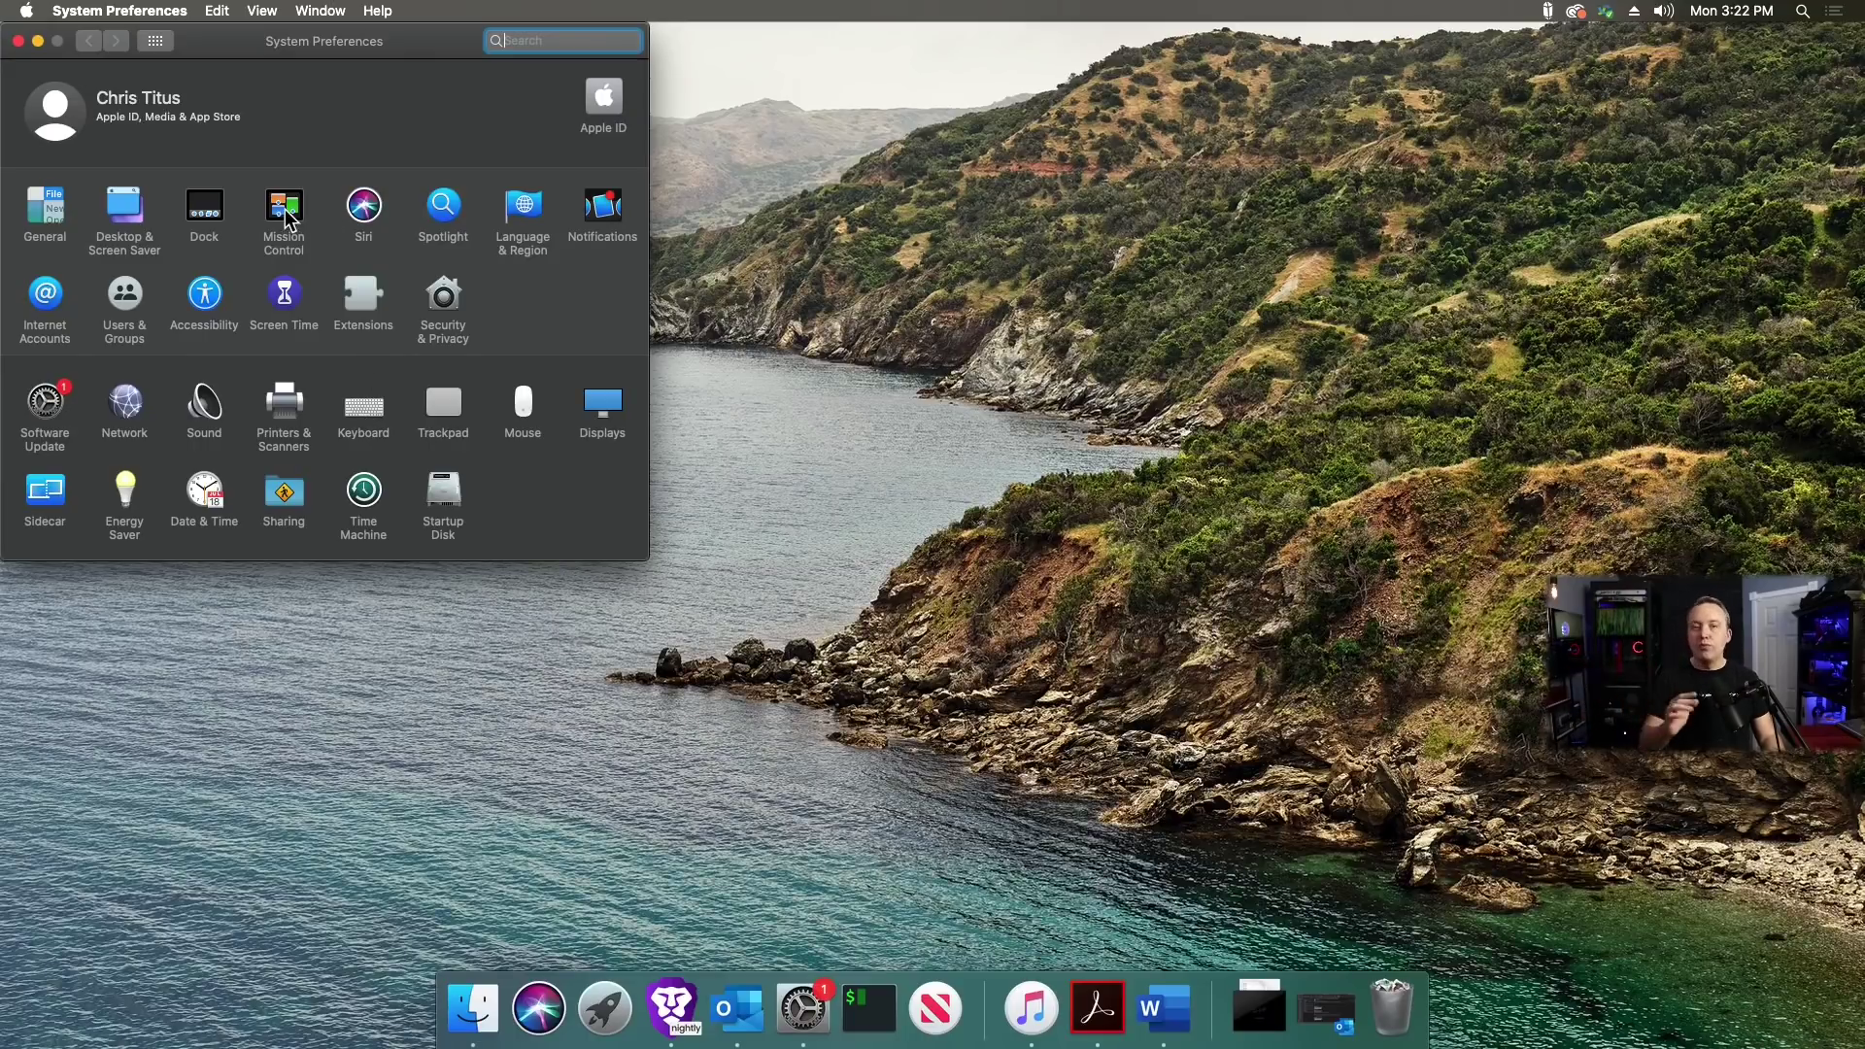
Show the Mission Control list under Keyboard > Shortcuts in System Preferences
left_click(363, 414)
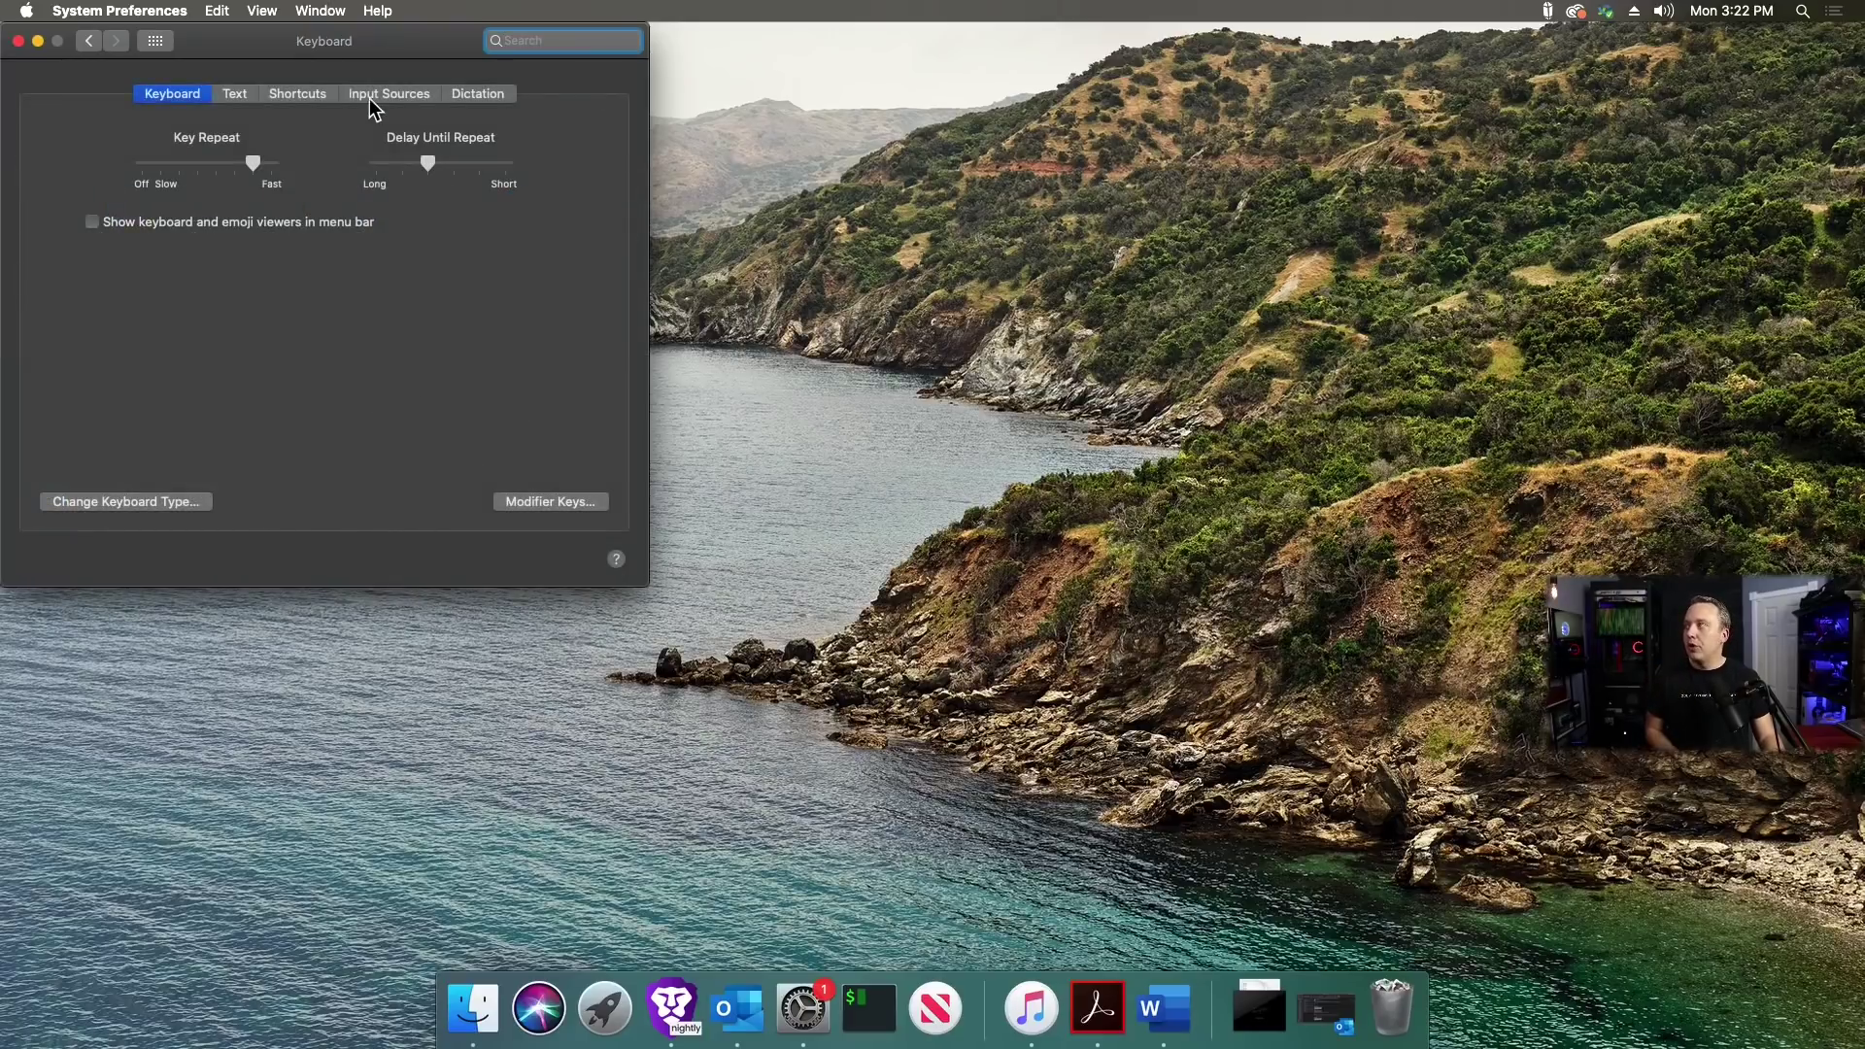
left_click(294, 91)
left_click(90, 183)
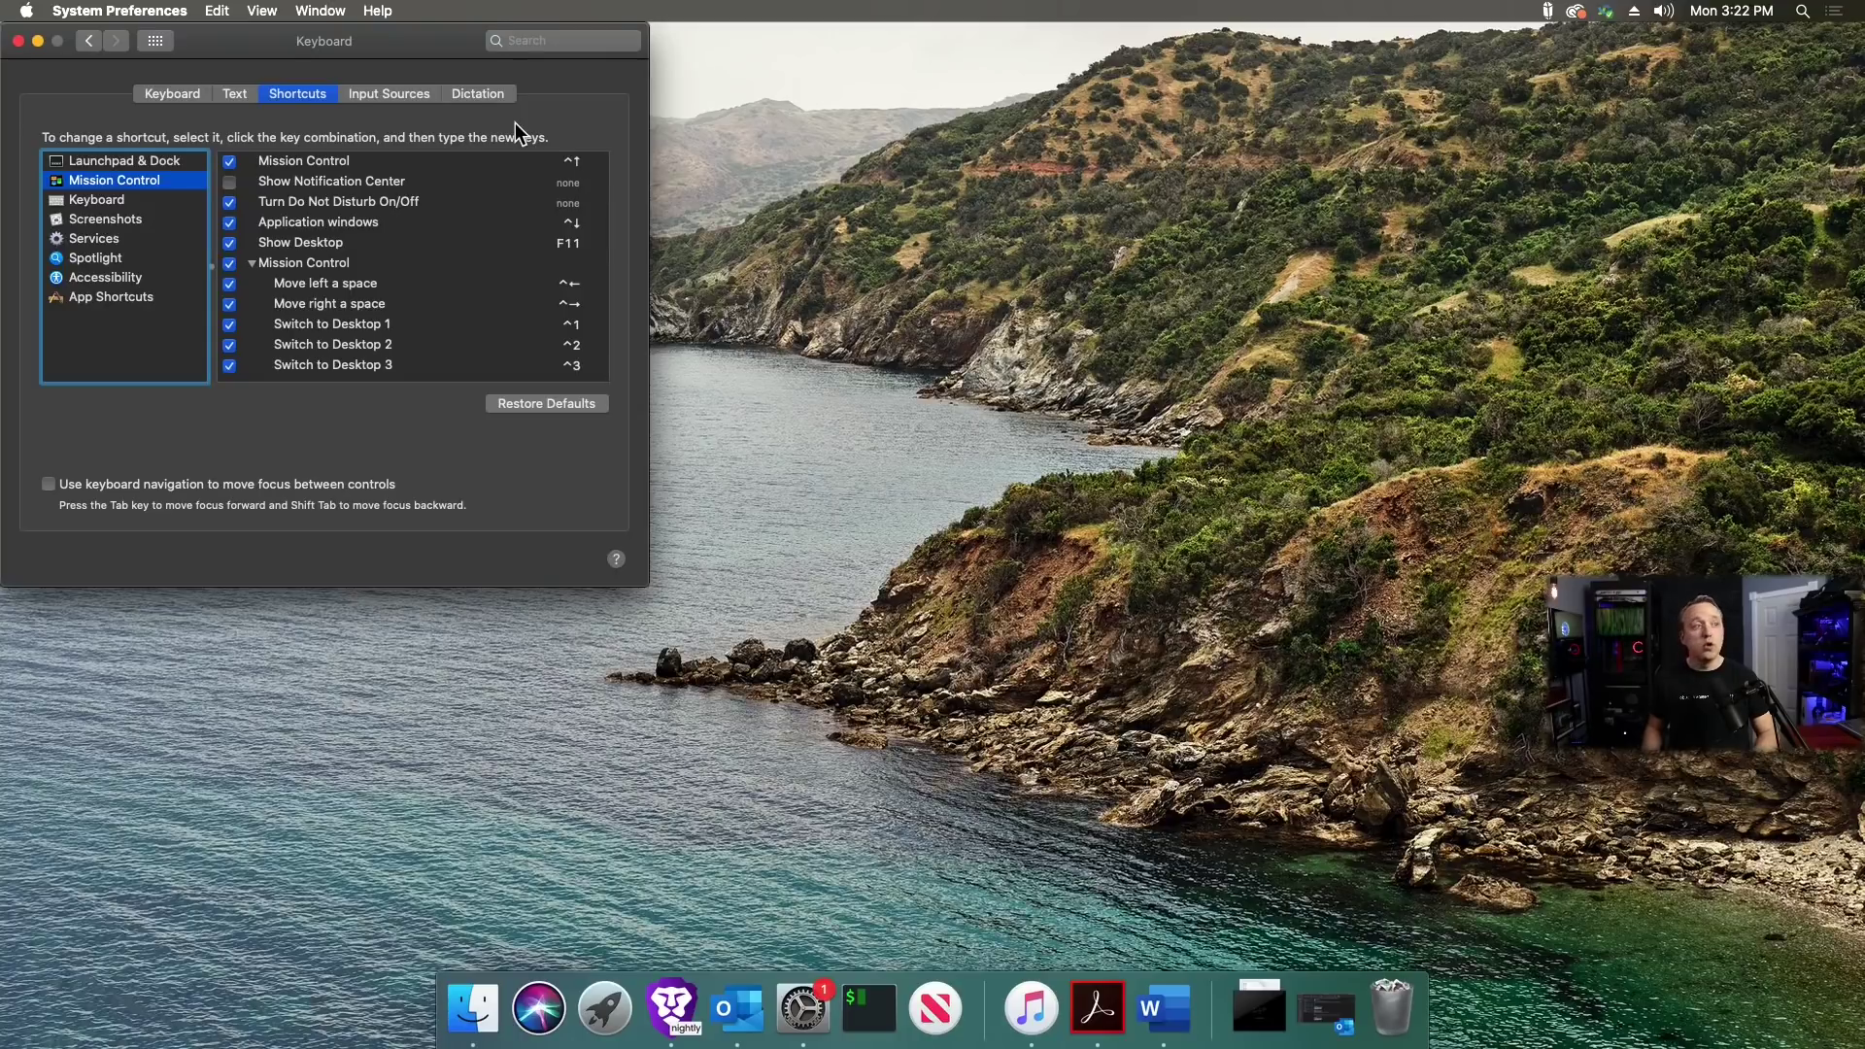
Test the Mission Control overview and F11 show-desktop shortcuts
key("ctrl+Up")
mouse_move(777, 9)
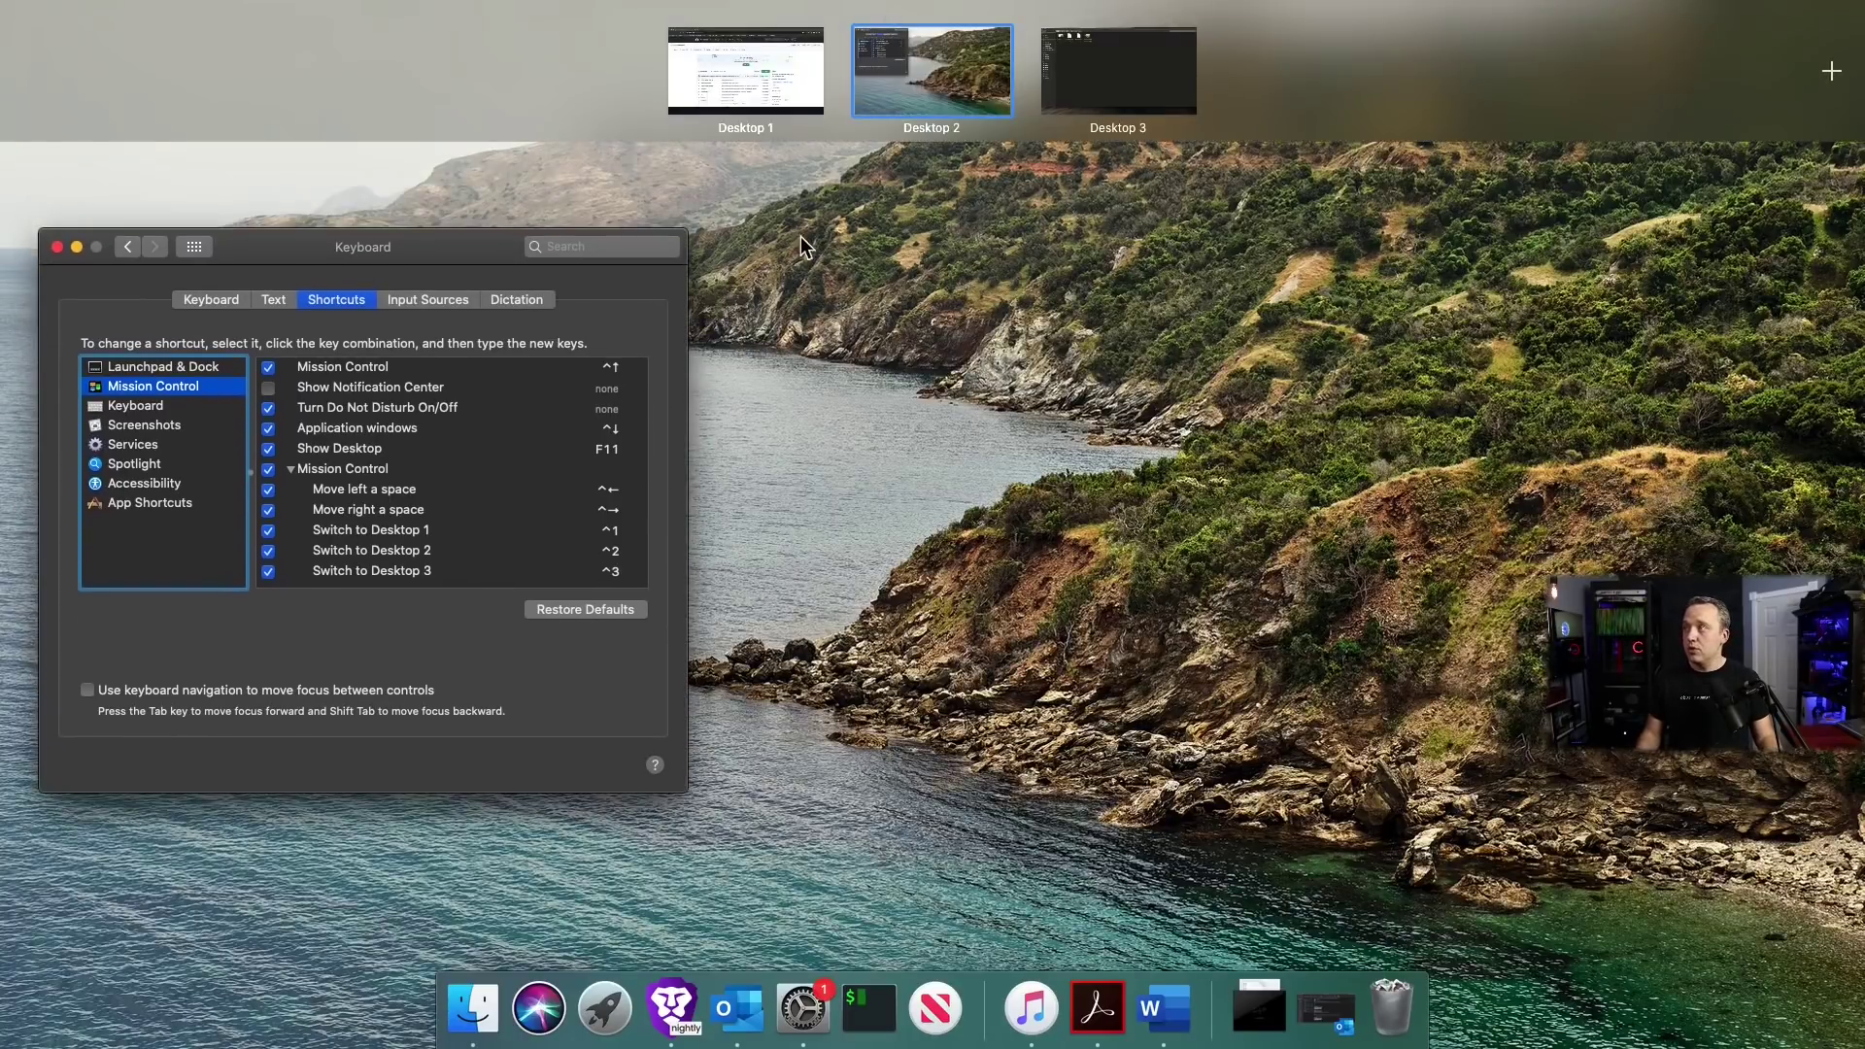
left_click(553, 674)
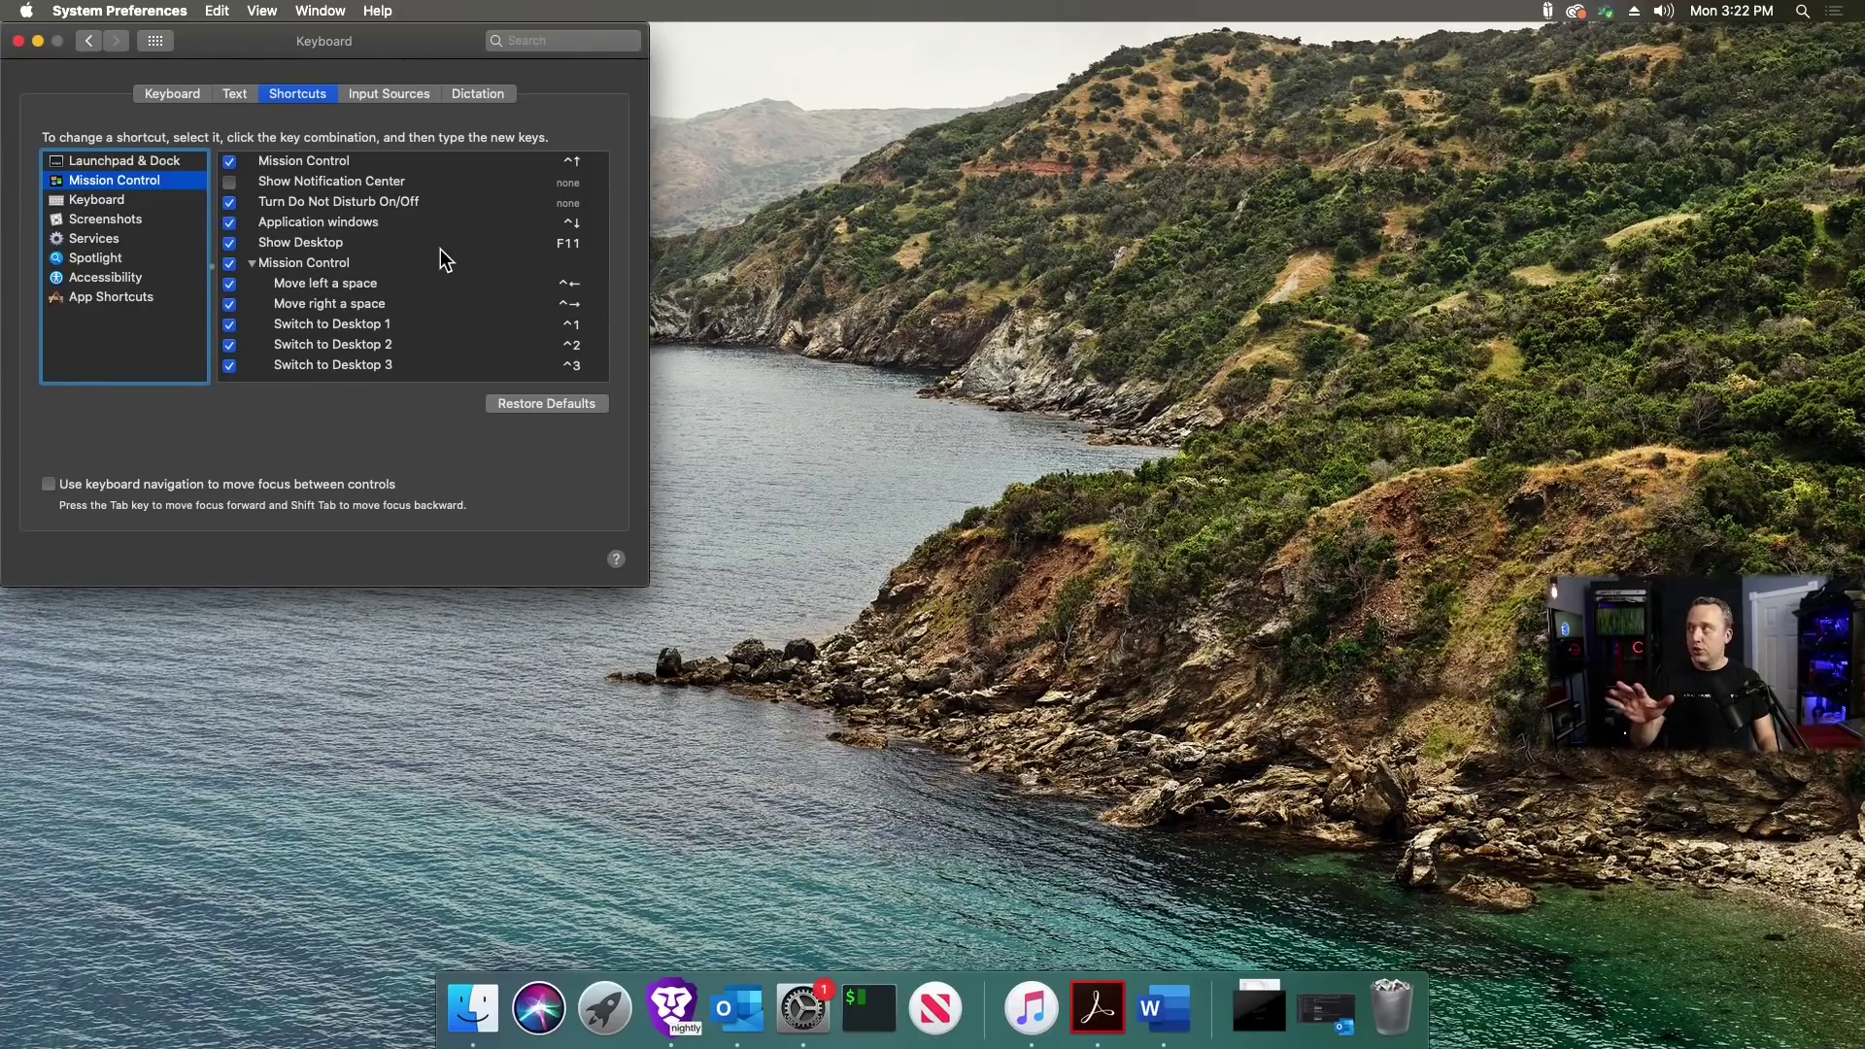
key("F11")
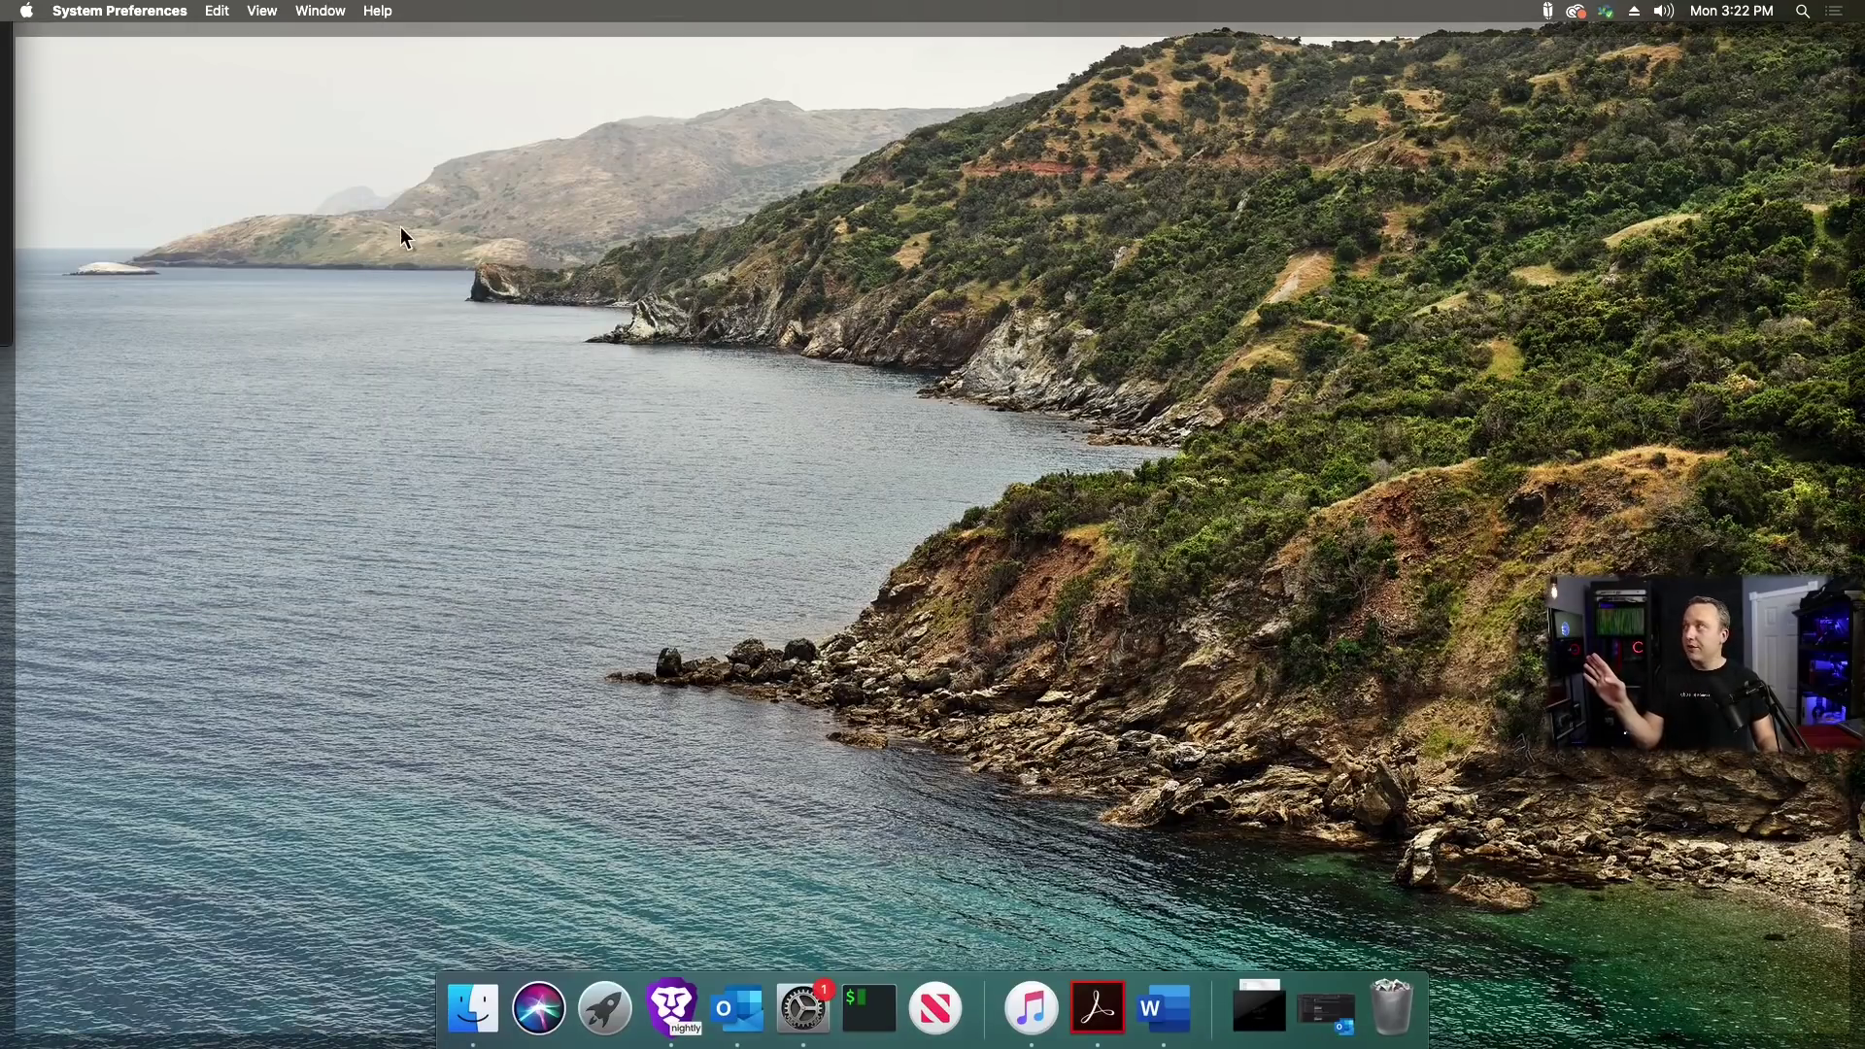
key("F11")
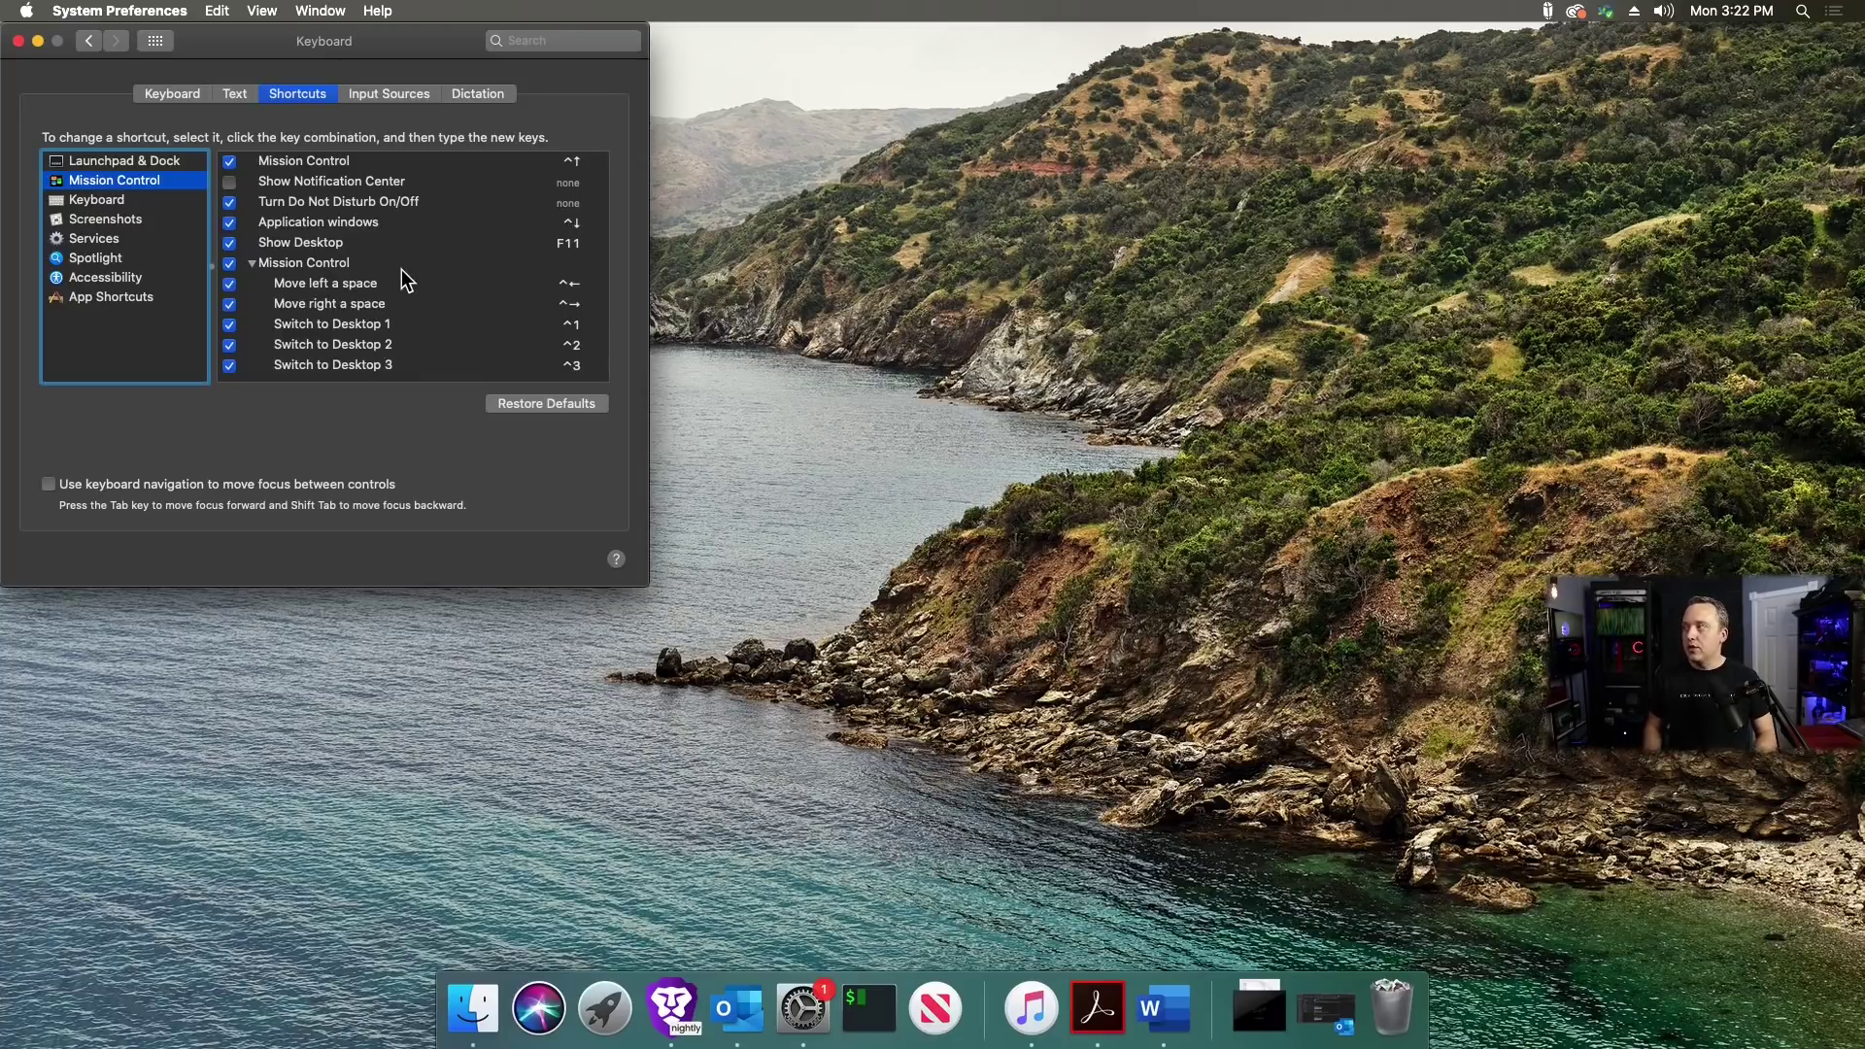
Try Ctrl+Left and Ctrl+Right to move between neighbouring desktops
key("ctrl+Left")
key("ctrl+Right")
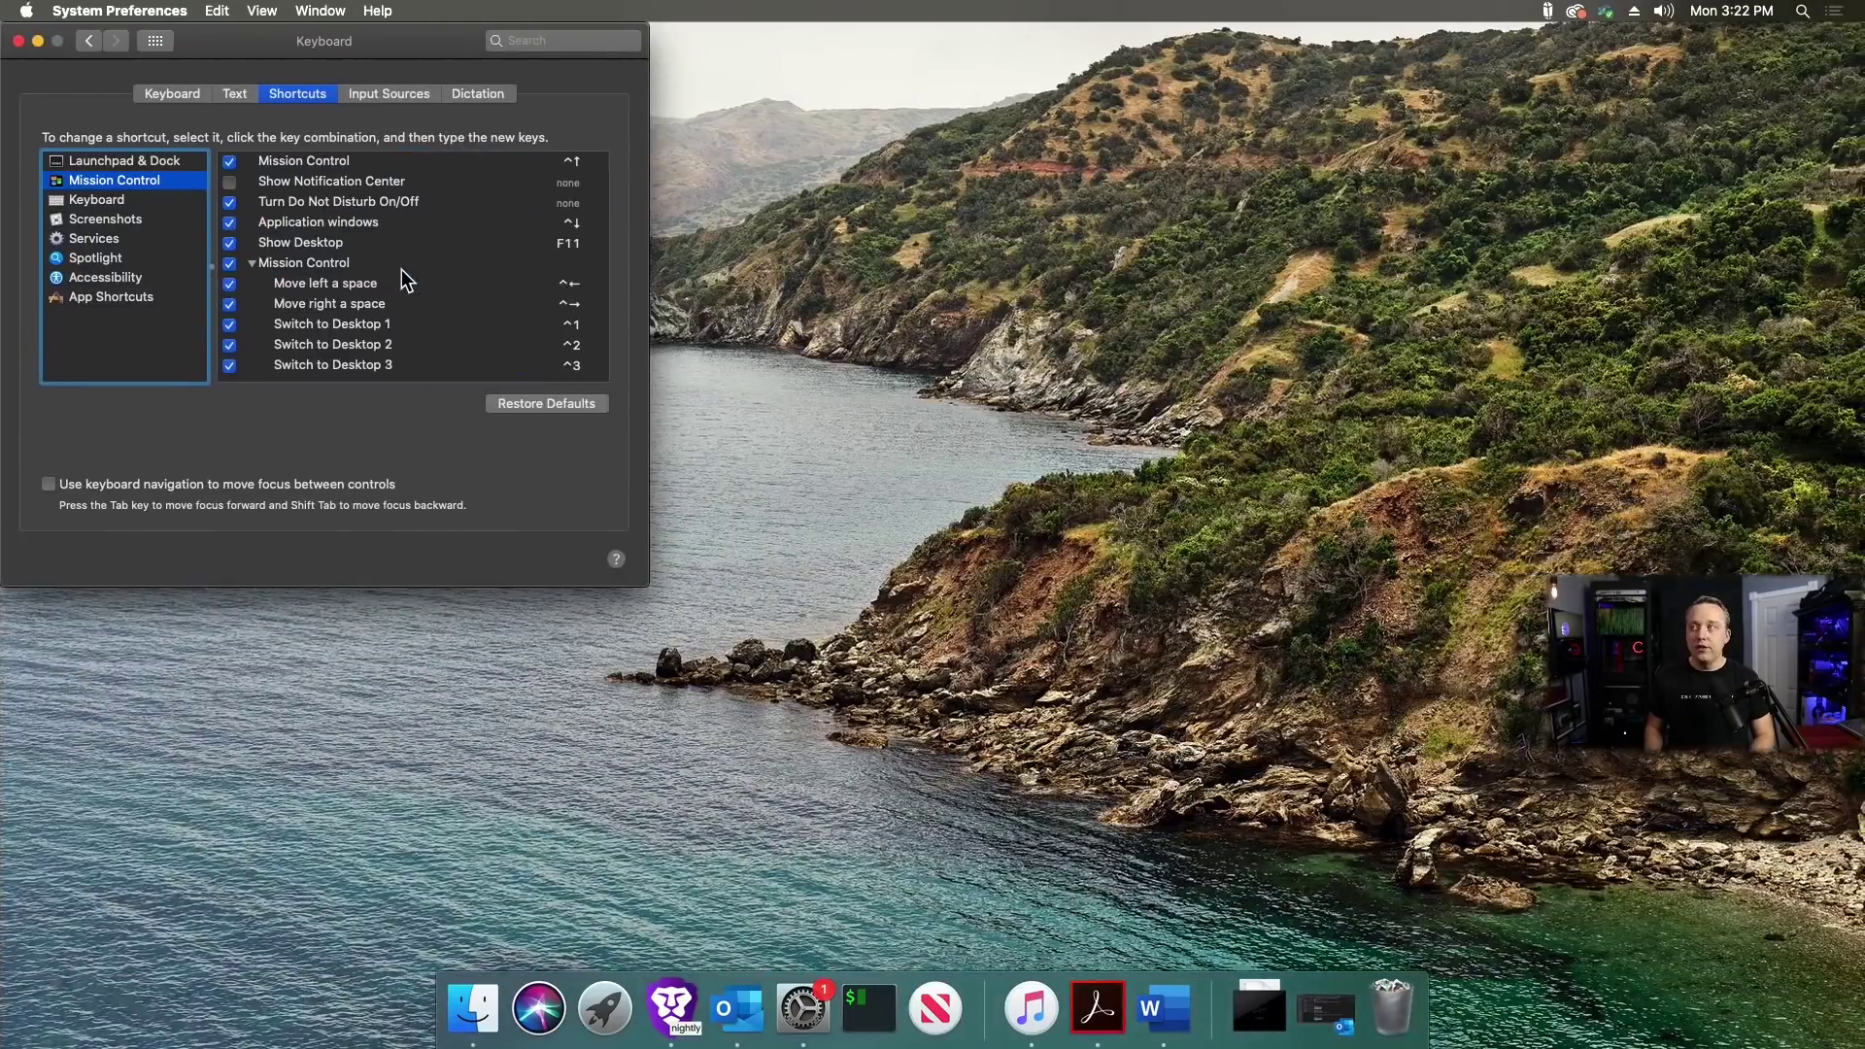
key("ctrl+Left")
key("ctrl+Right")
key("ctrl+Right")
key("ctrl+Left")
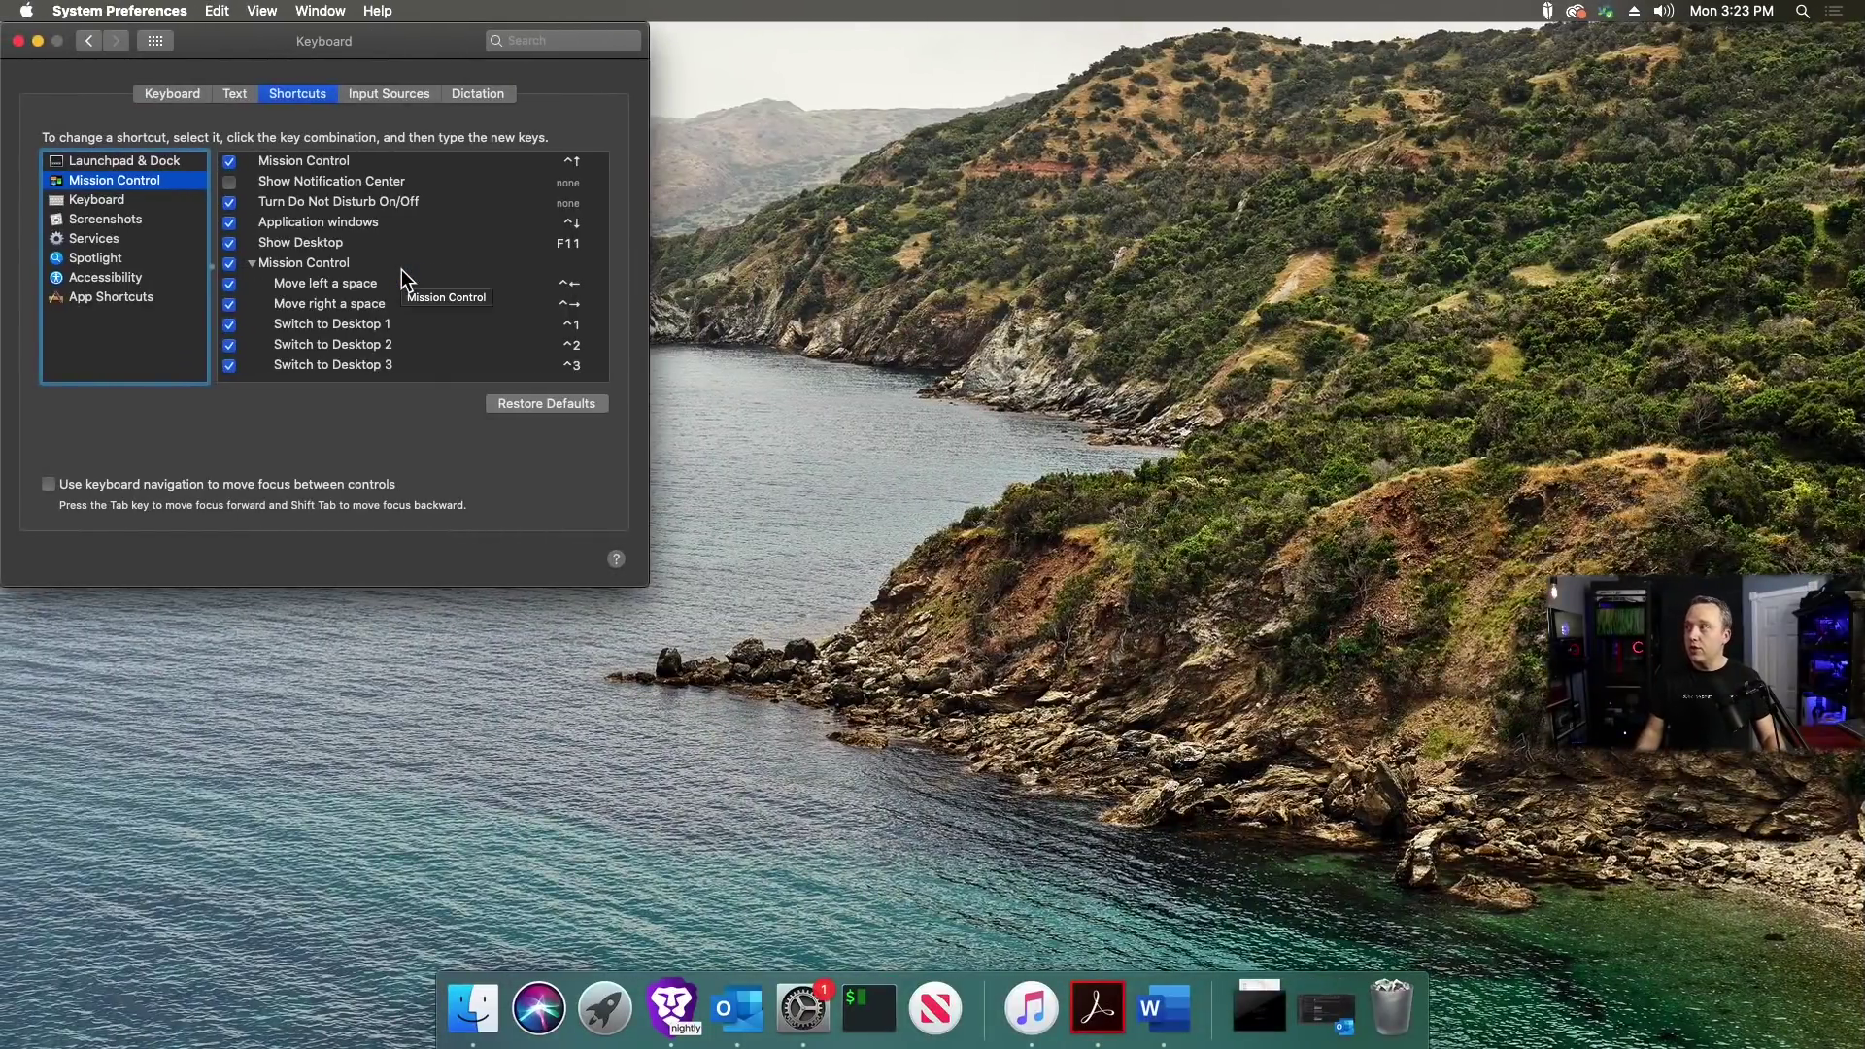
Inspect the Switch to Desktop 1, 2 and 3 shortcuts
left_click(330, 326)
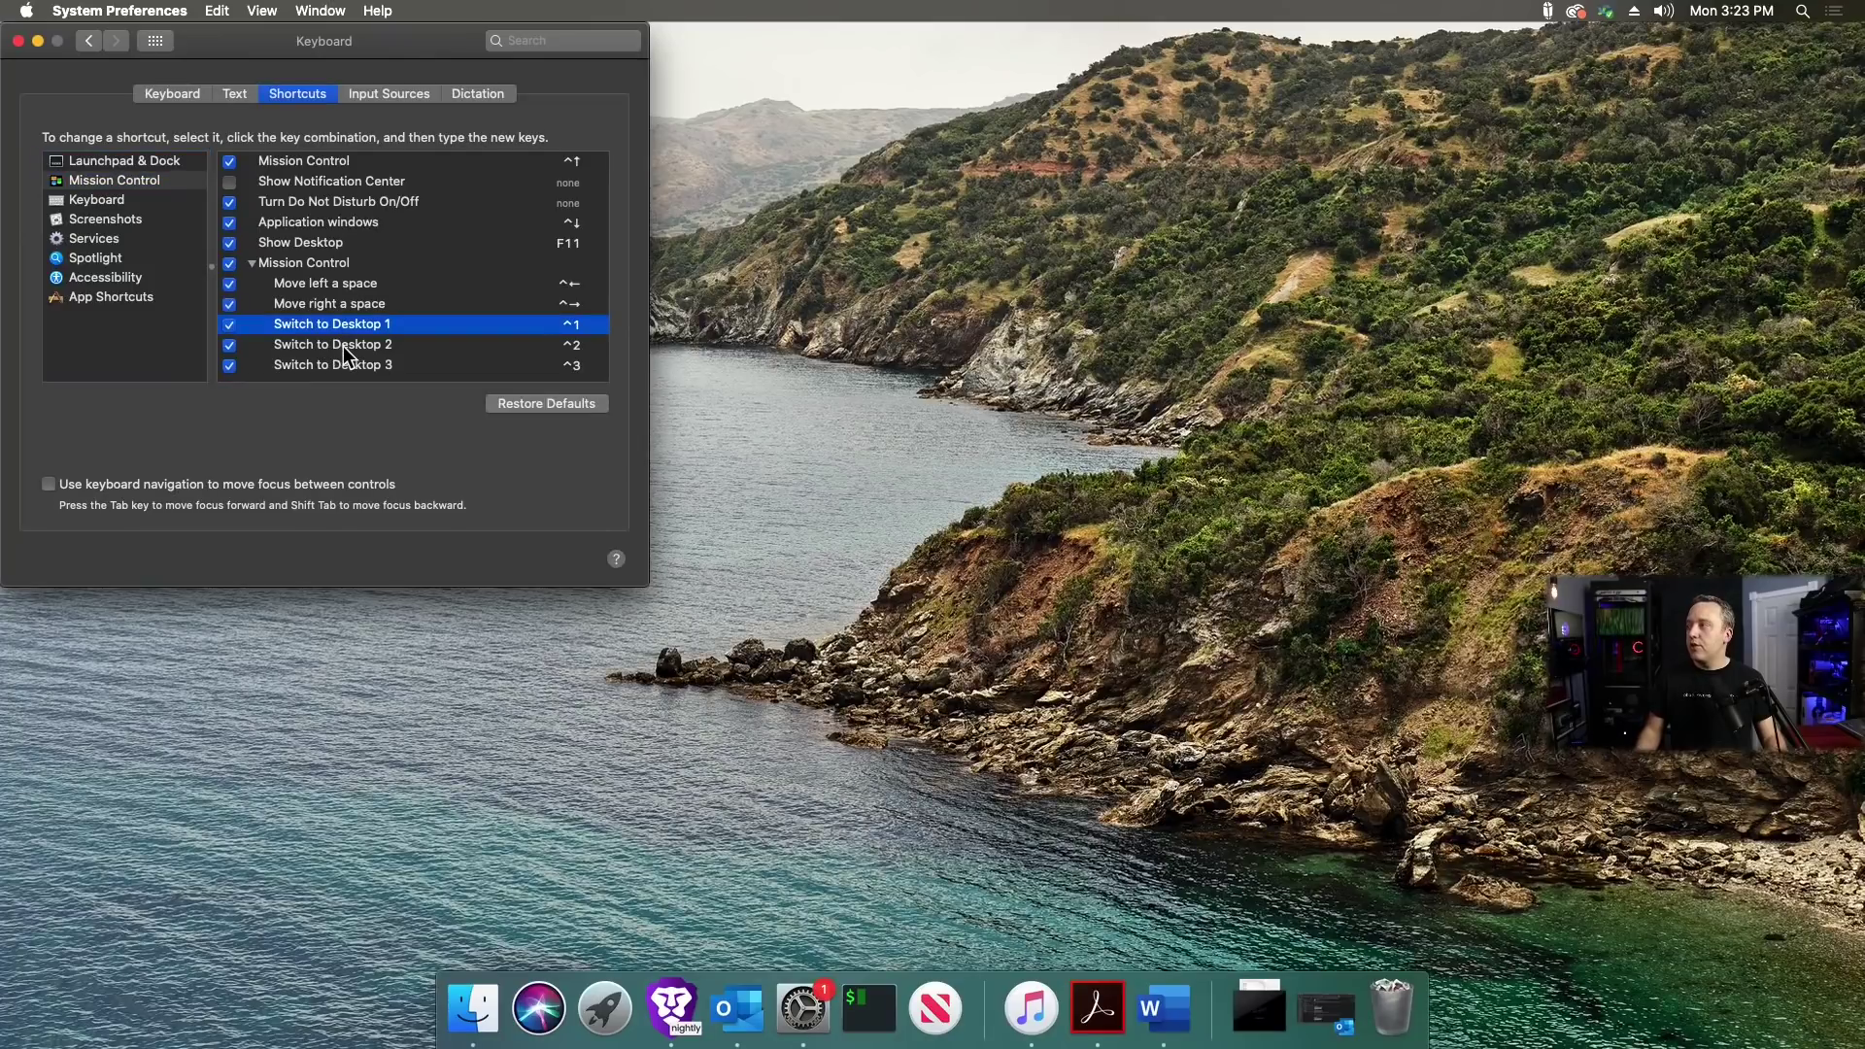
left_click(342, 344)
left_click(354, 366)
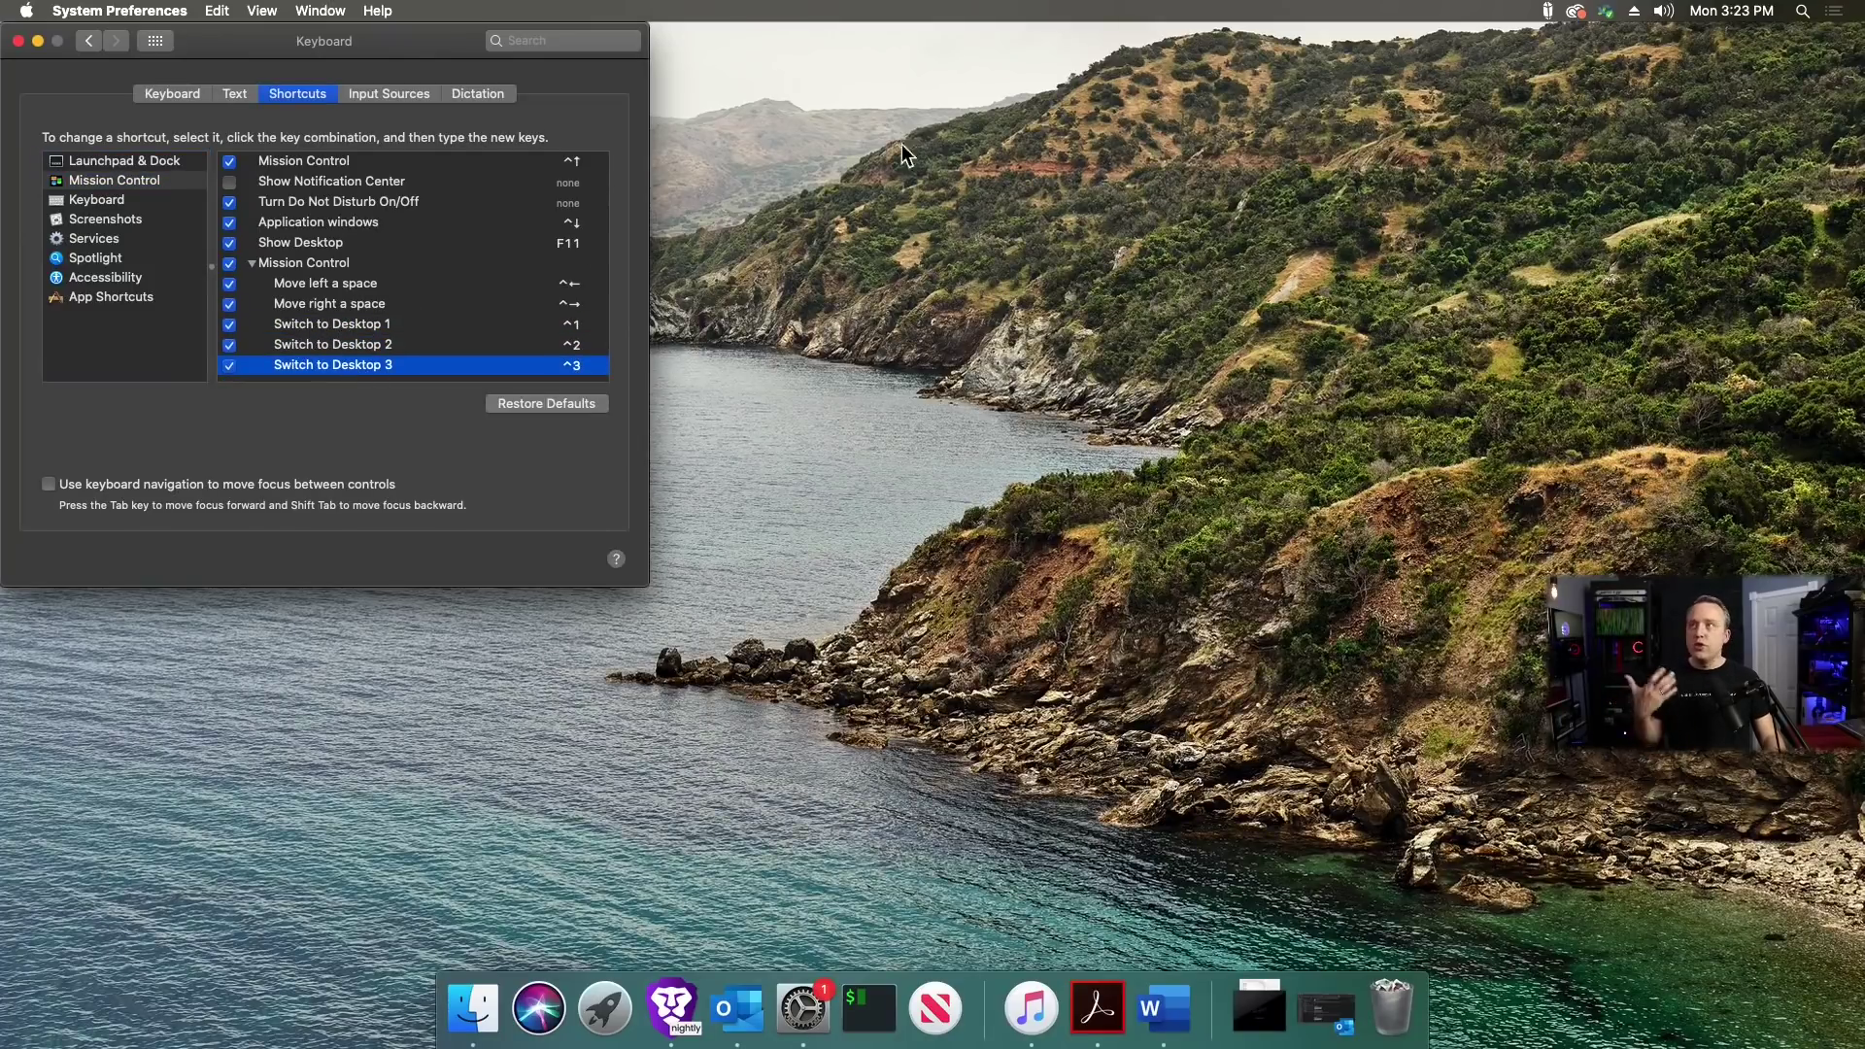
key("ctrl+Up")
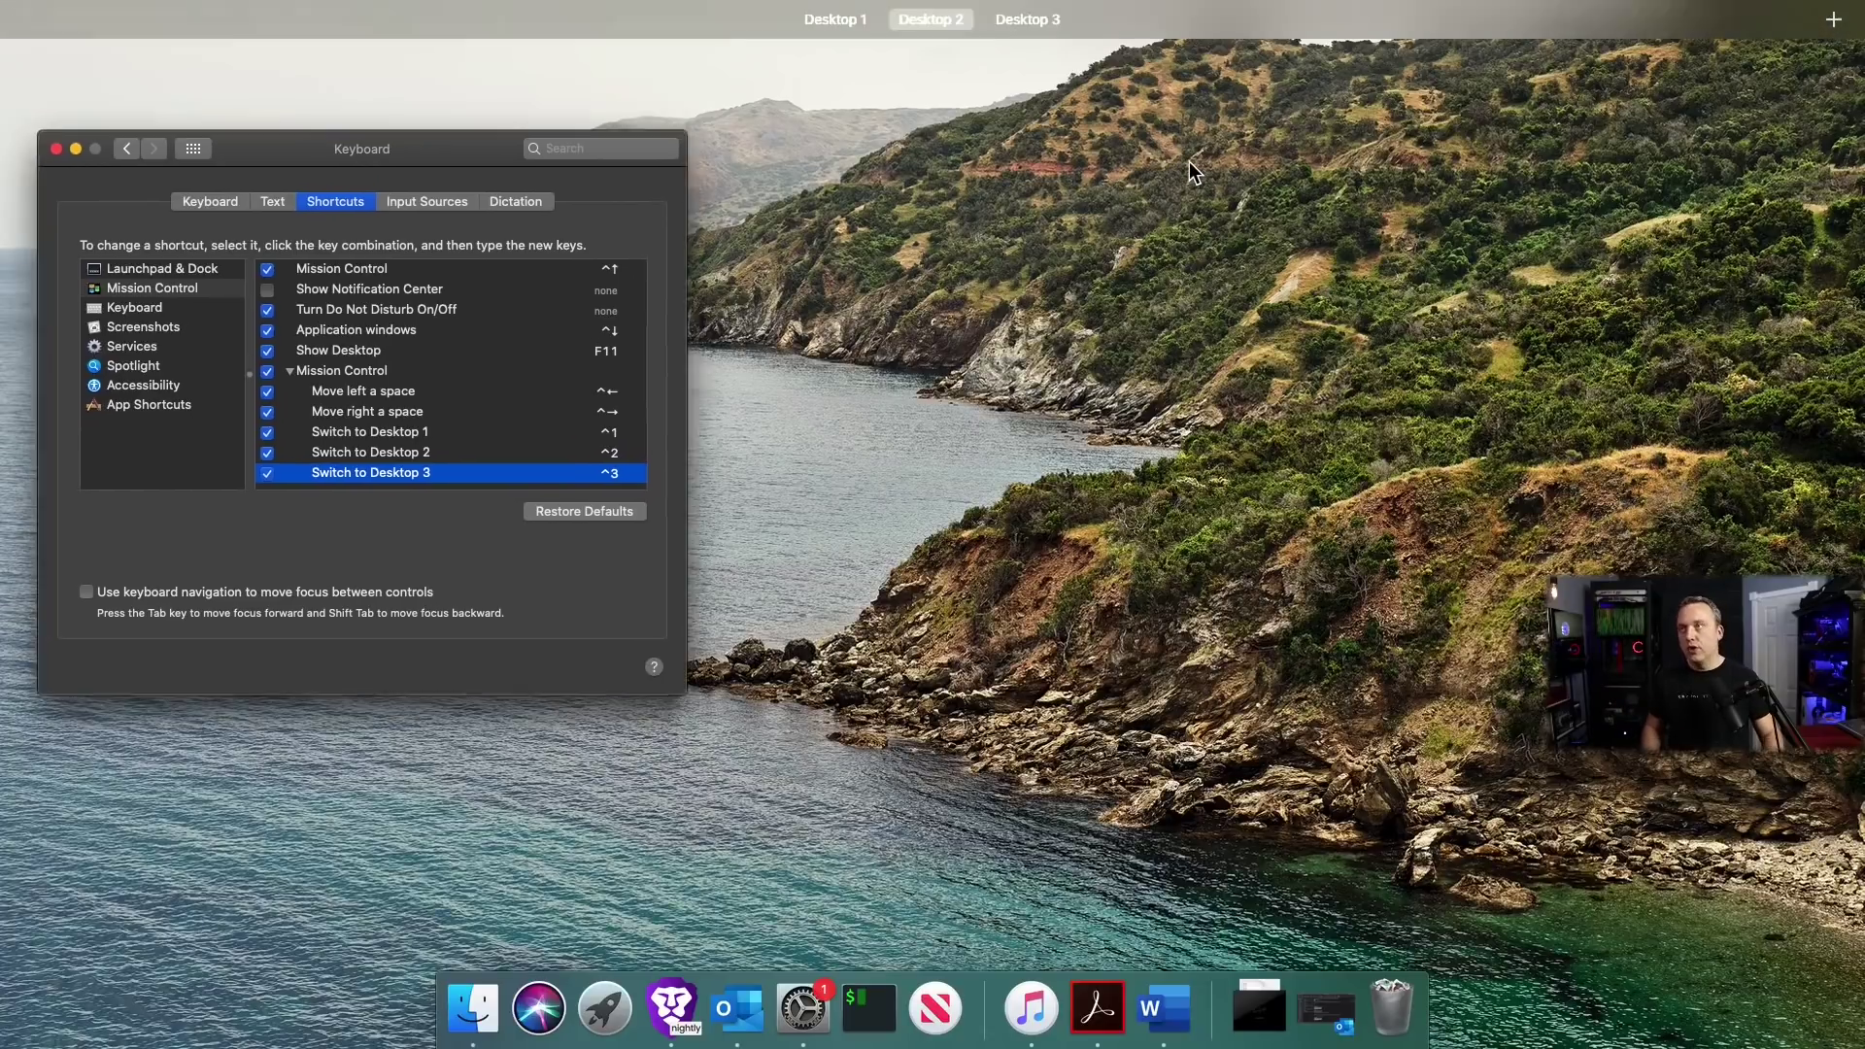
left_click(1833, 81)
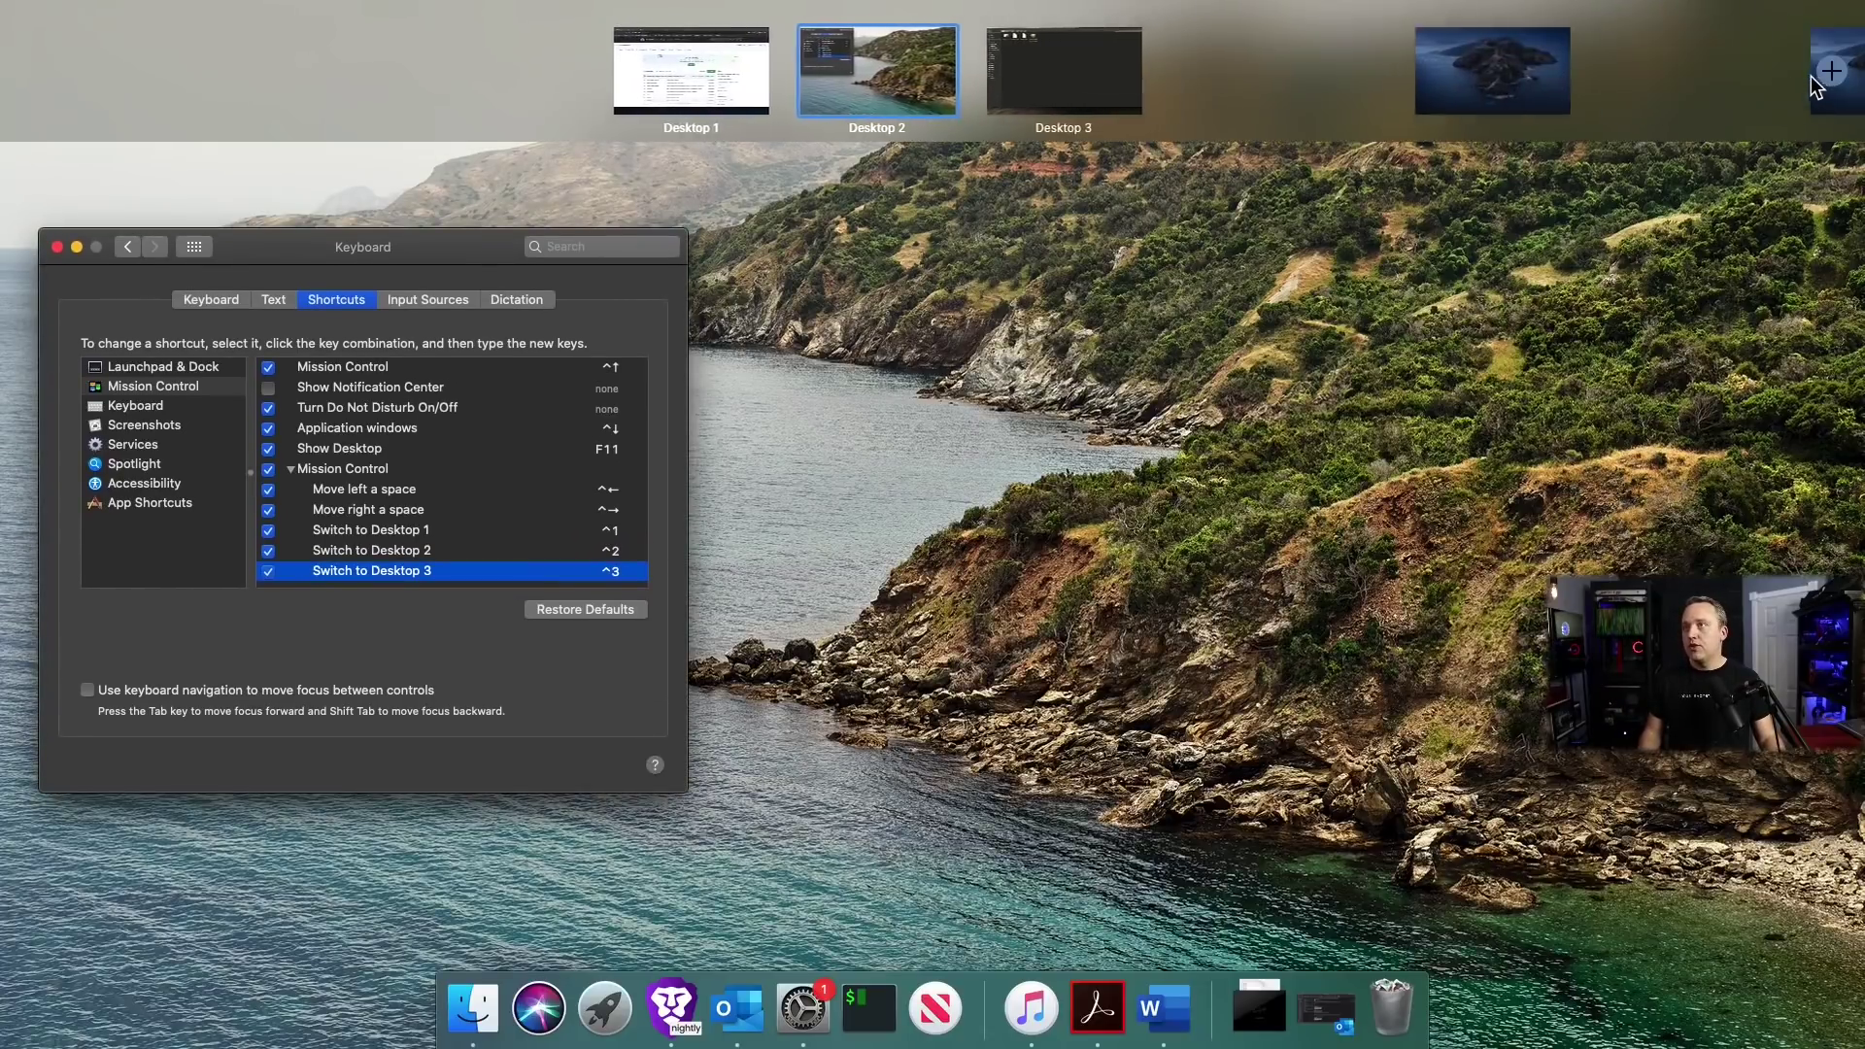
left_click(394, 673)
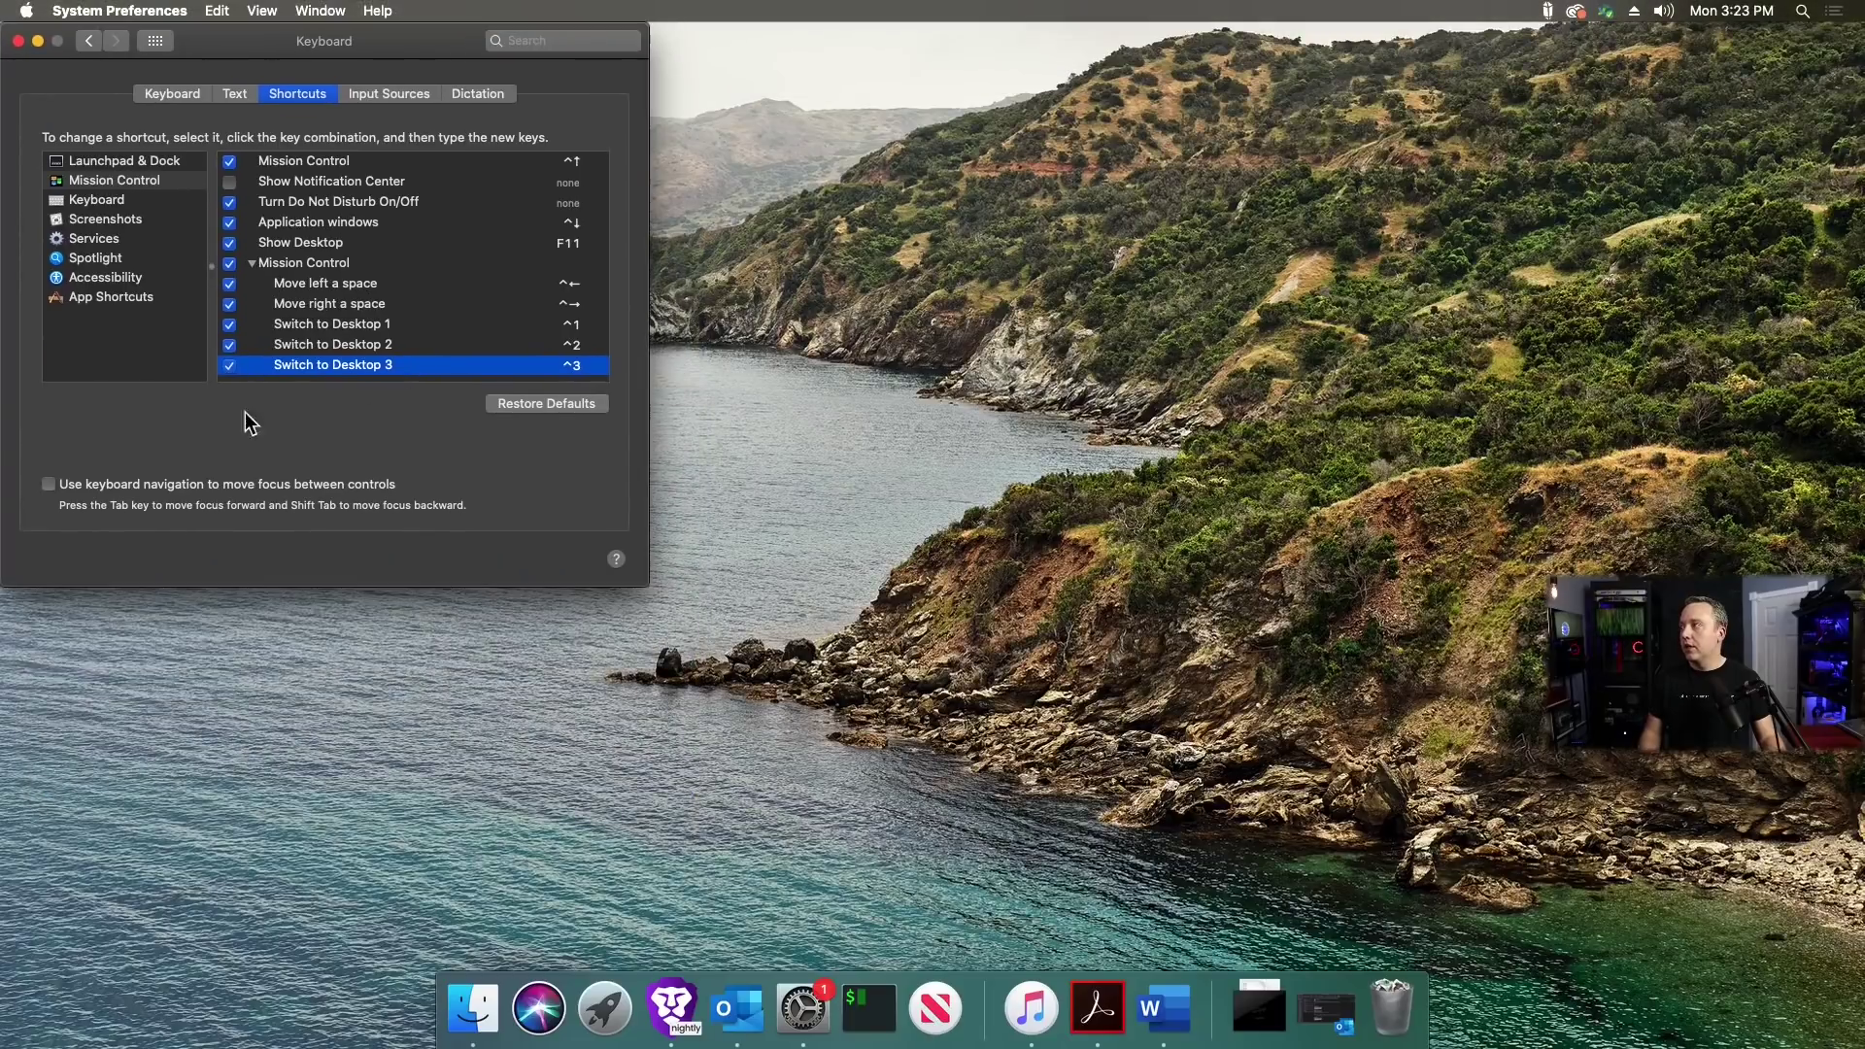
left_click(108, 257)
left_click(136, 180)
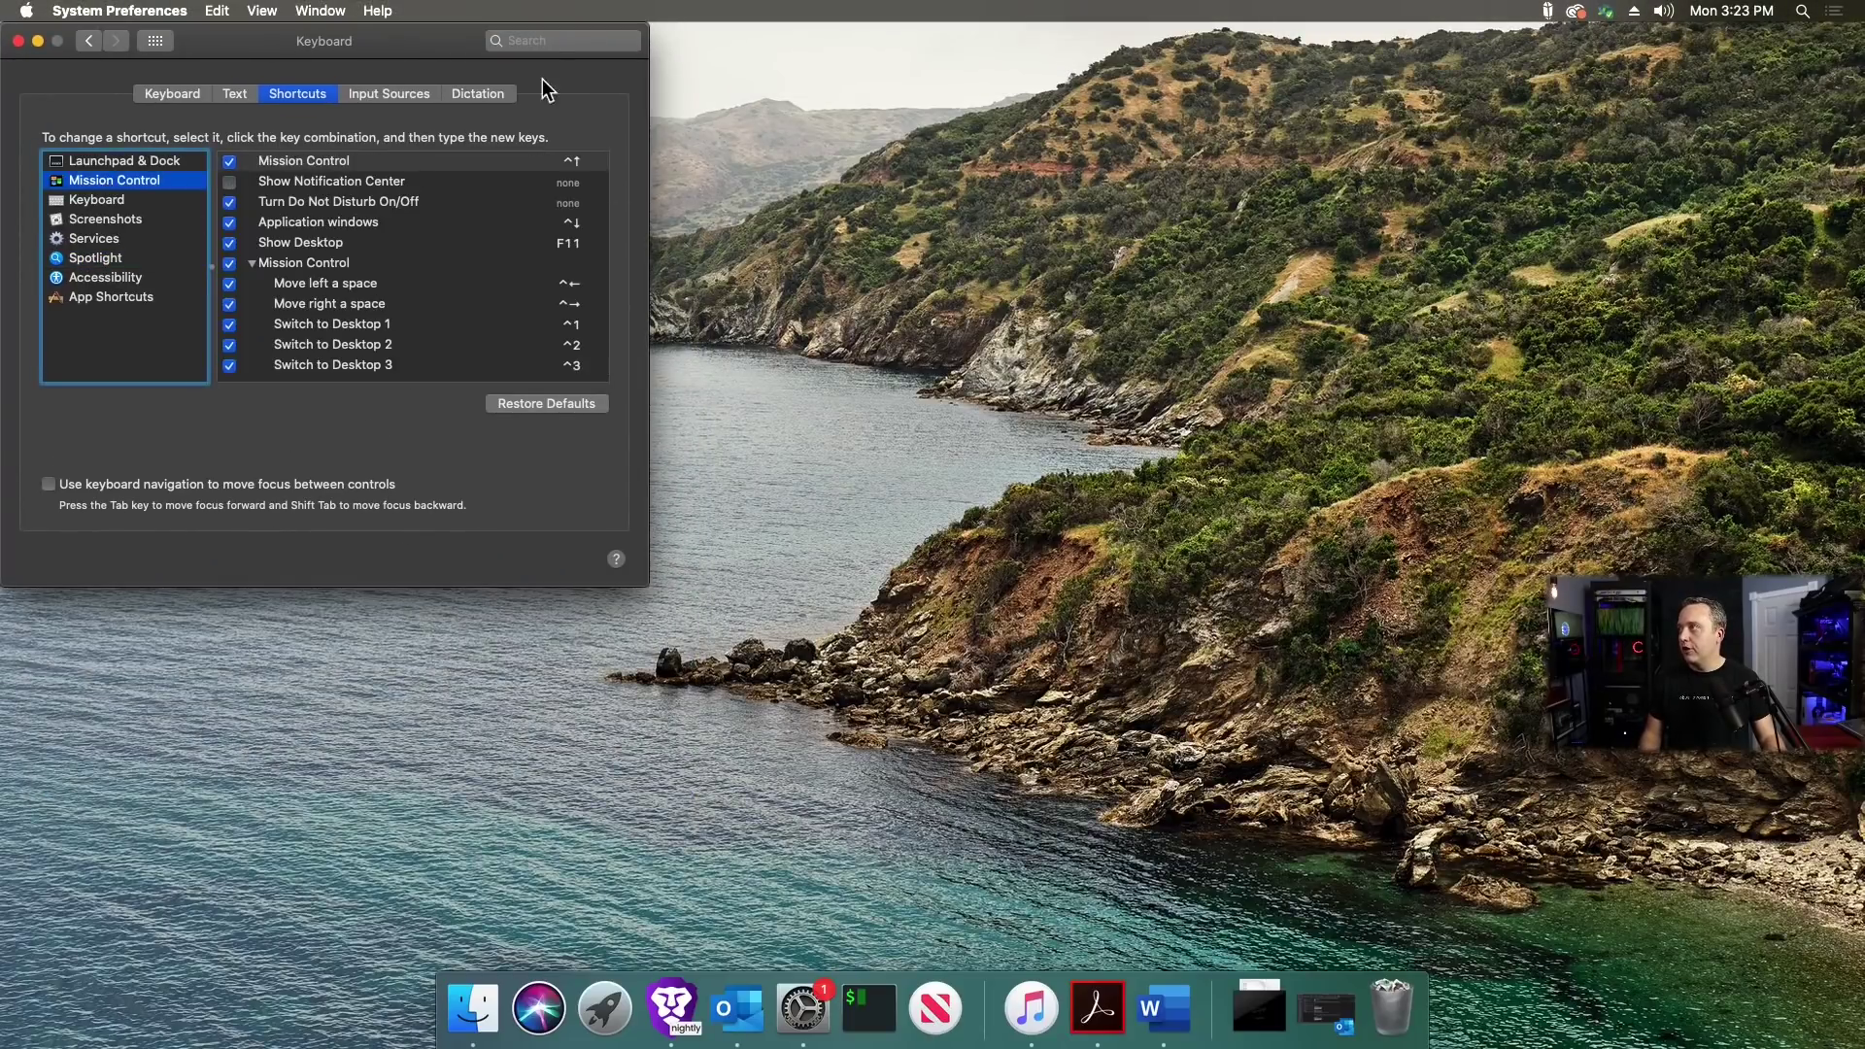
scroll(346, 369, "down", 1)
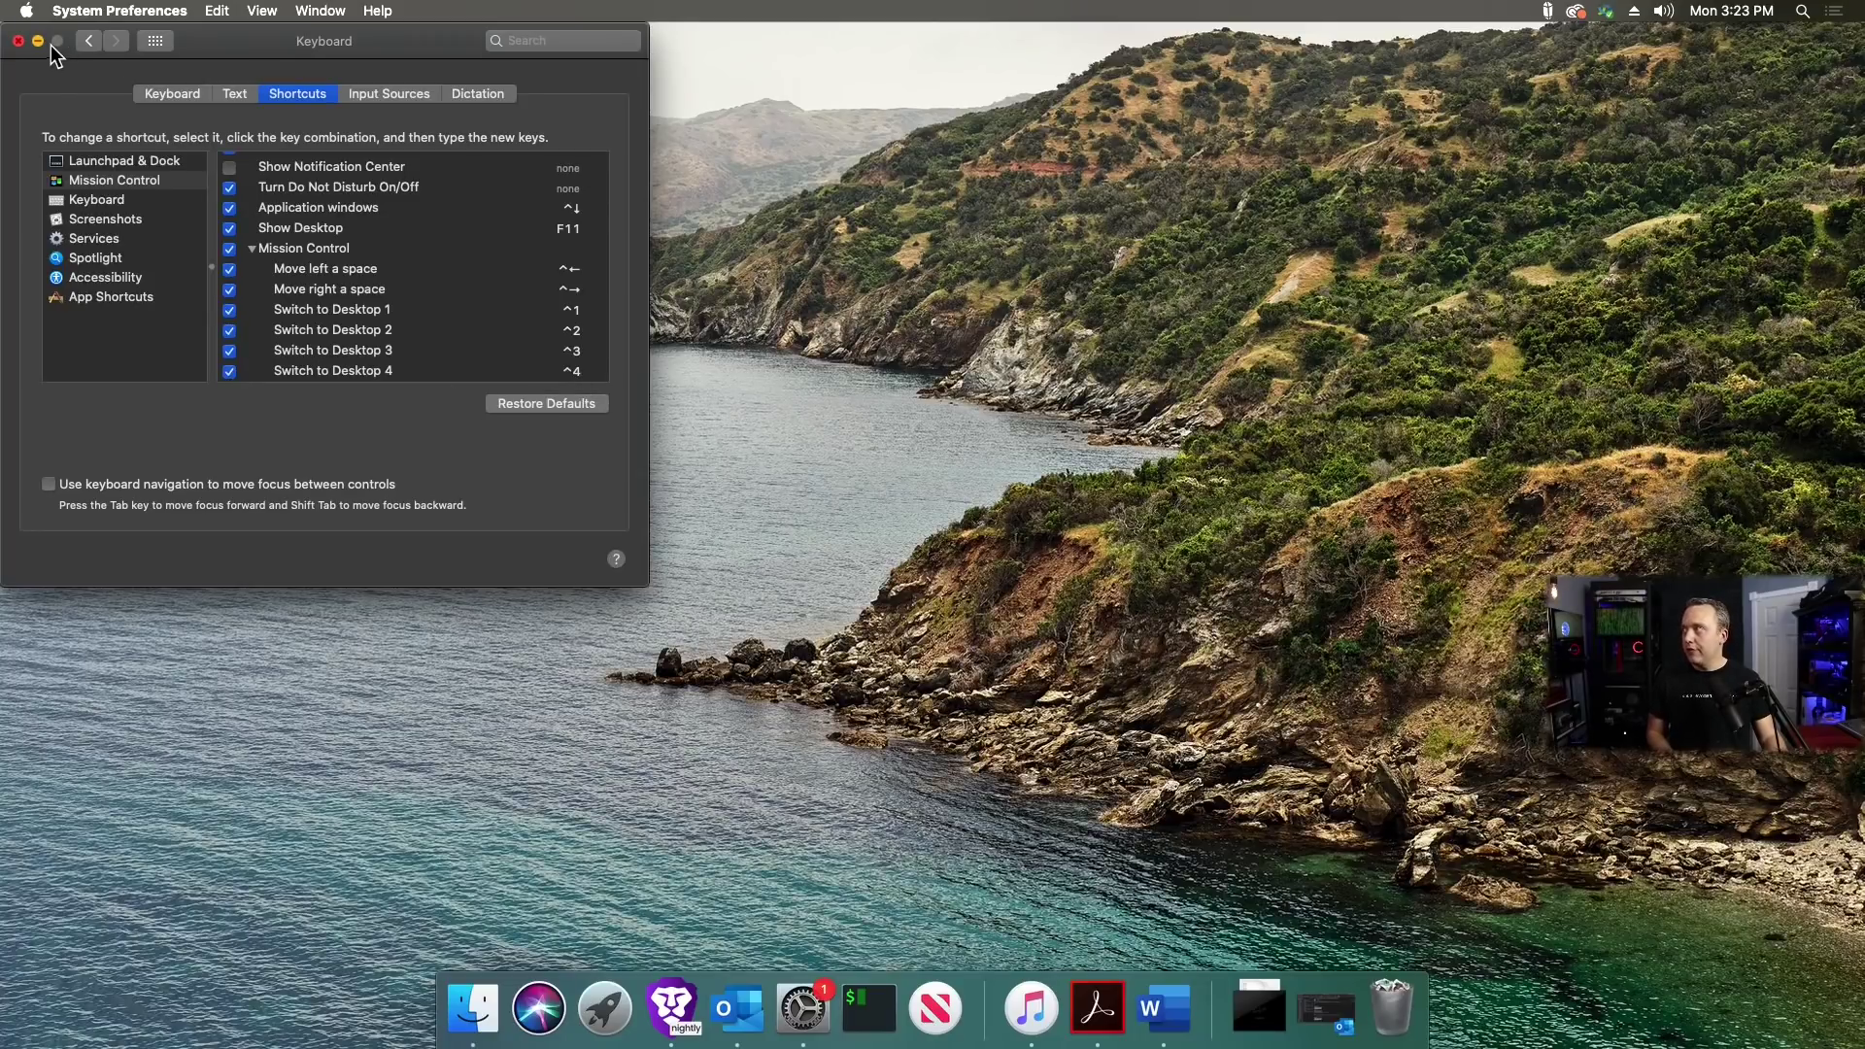
key("ctrl+Right")
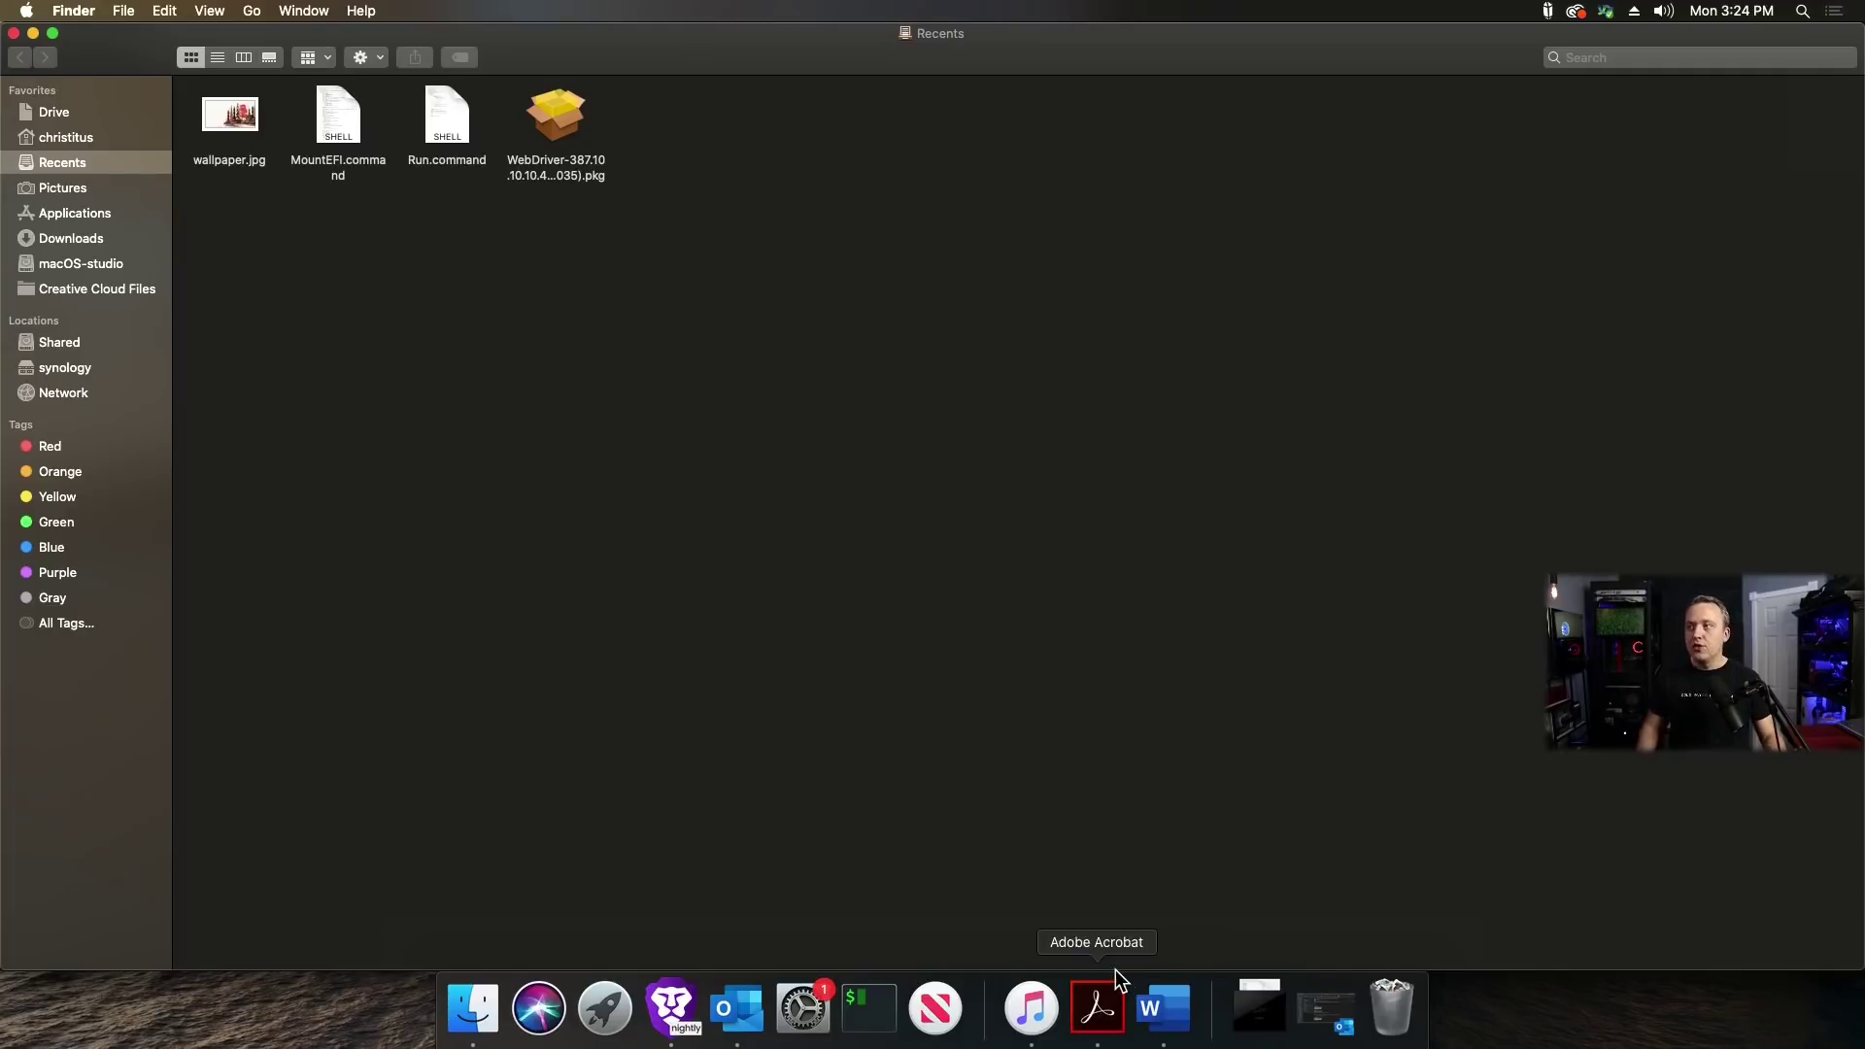
Drag the Finder Recents window onto Desktop 1 beside the GitHub page
key("ctrl+Up")
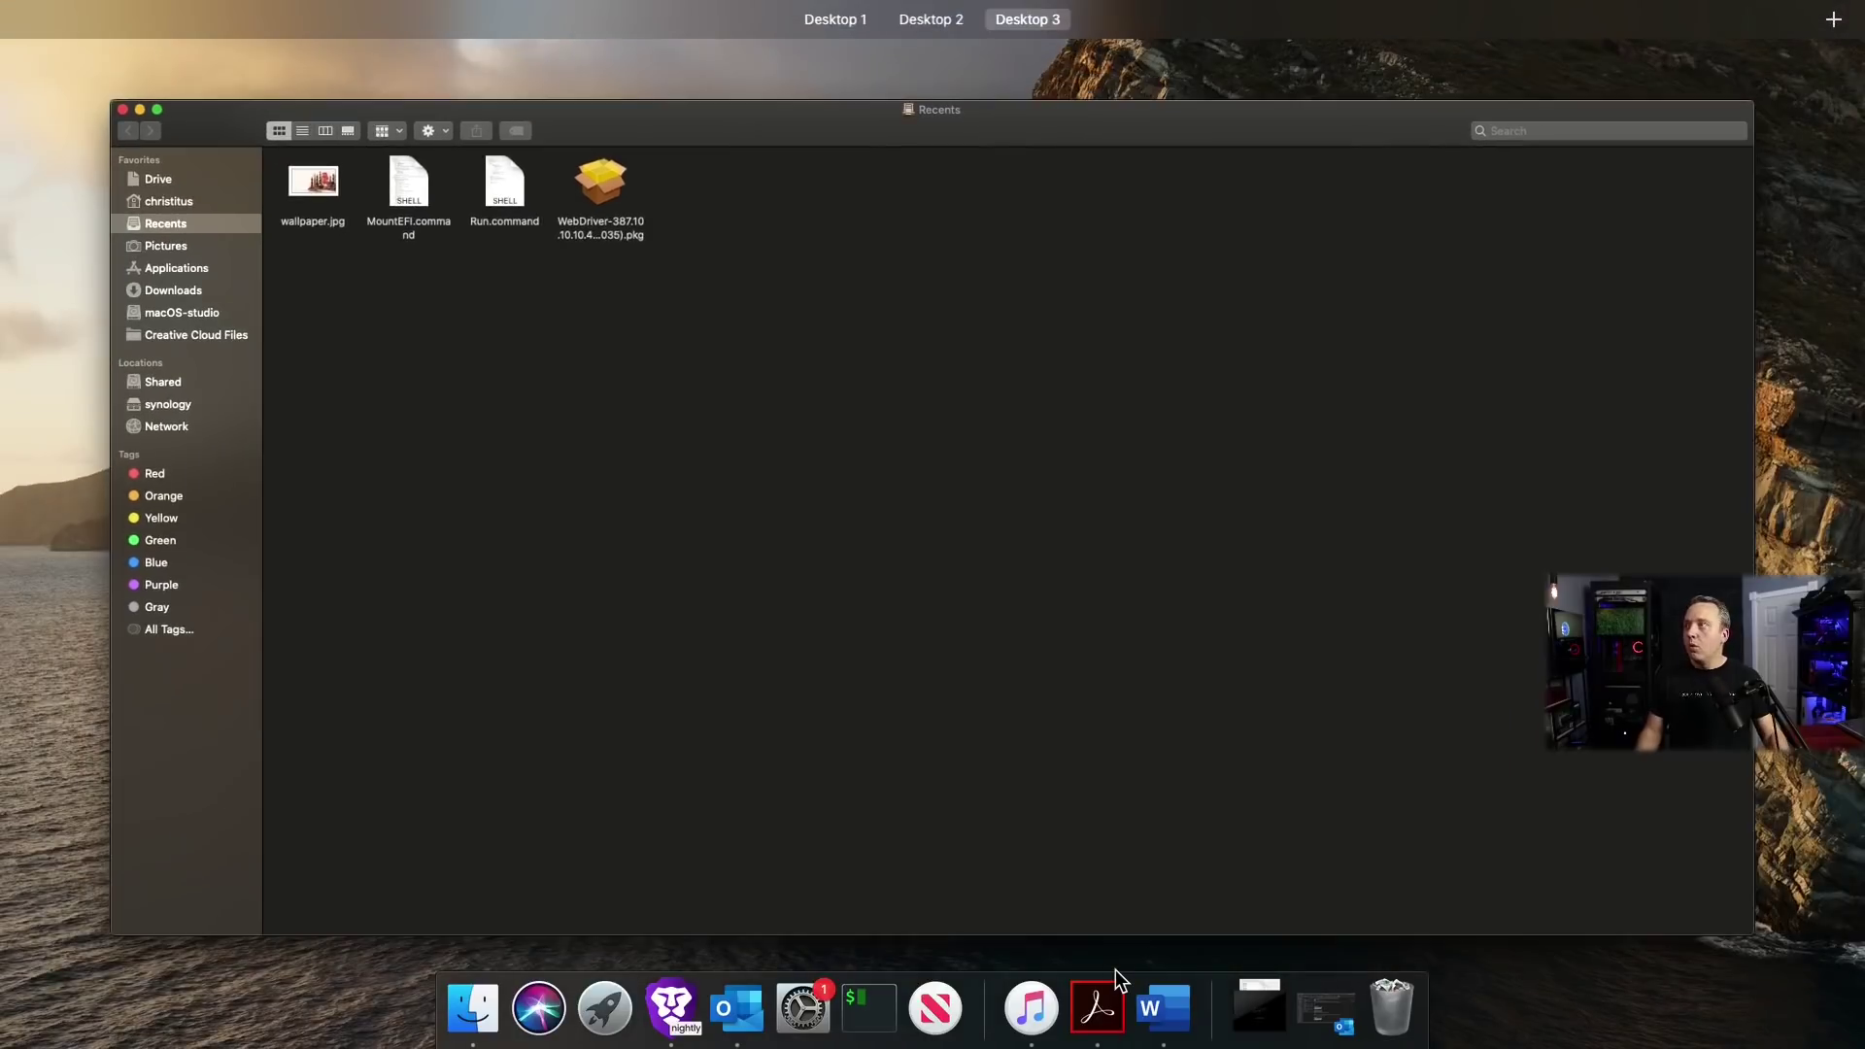
mouse_move(969, 9)
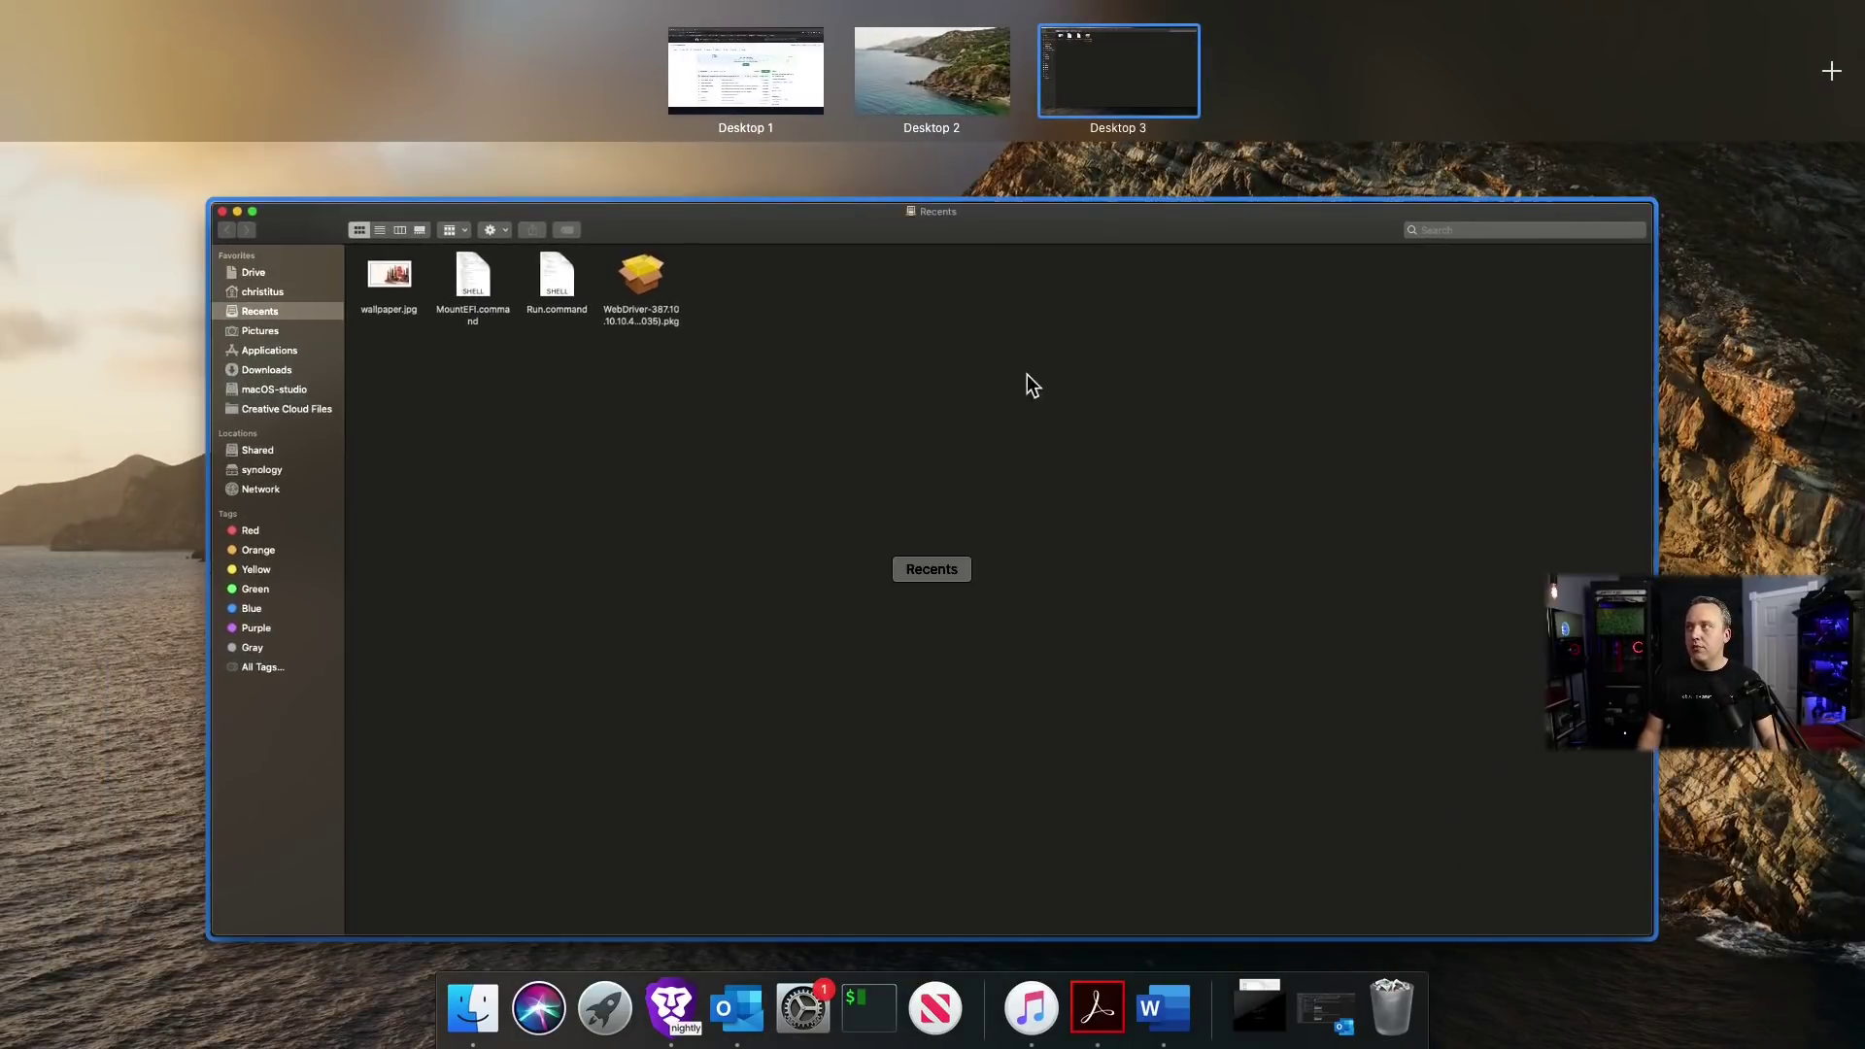
left_click_drag(1117, 553, 794, 71)
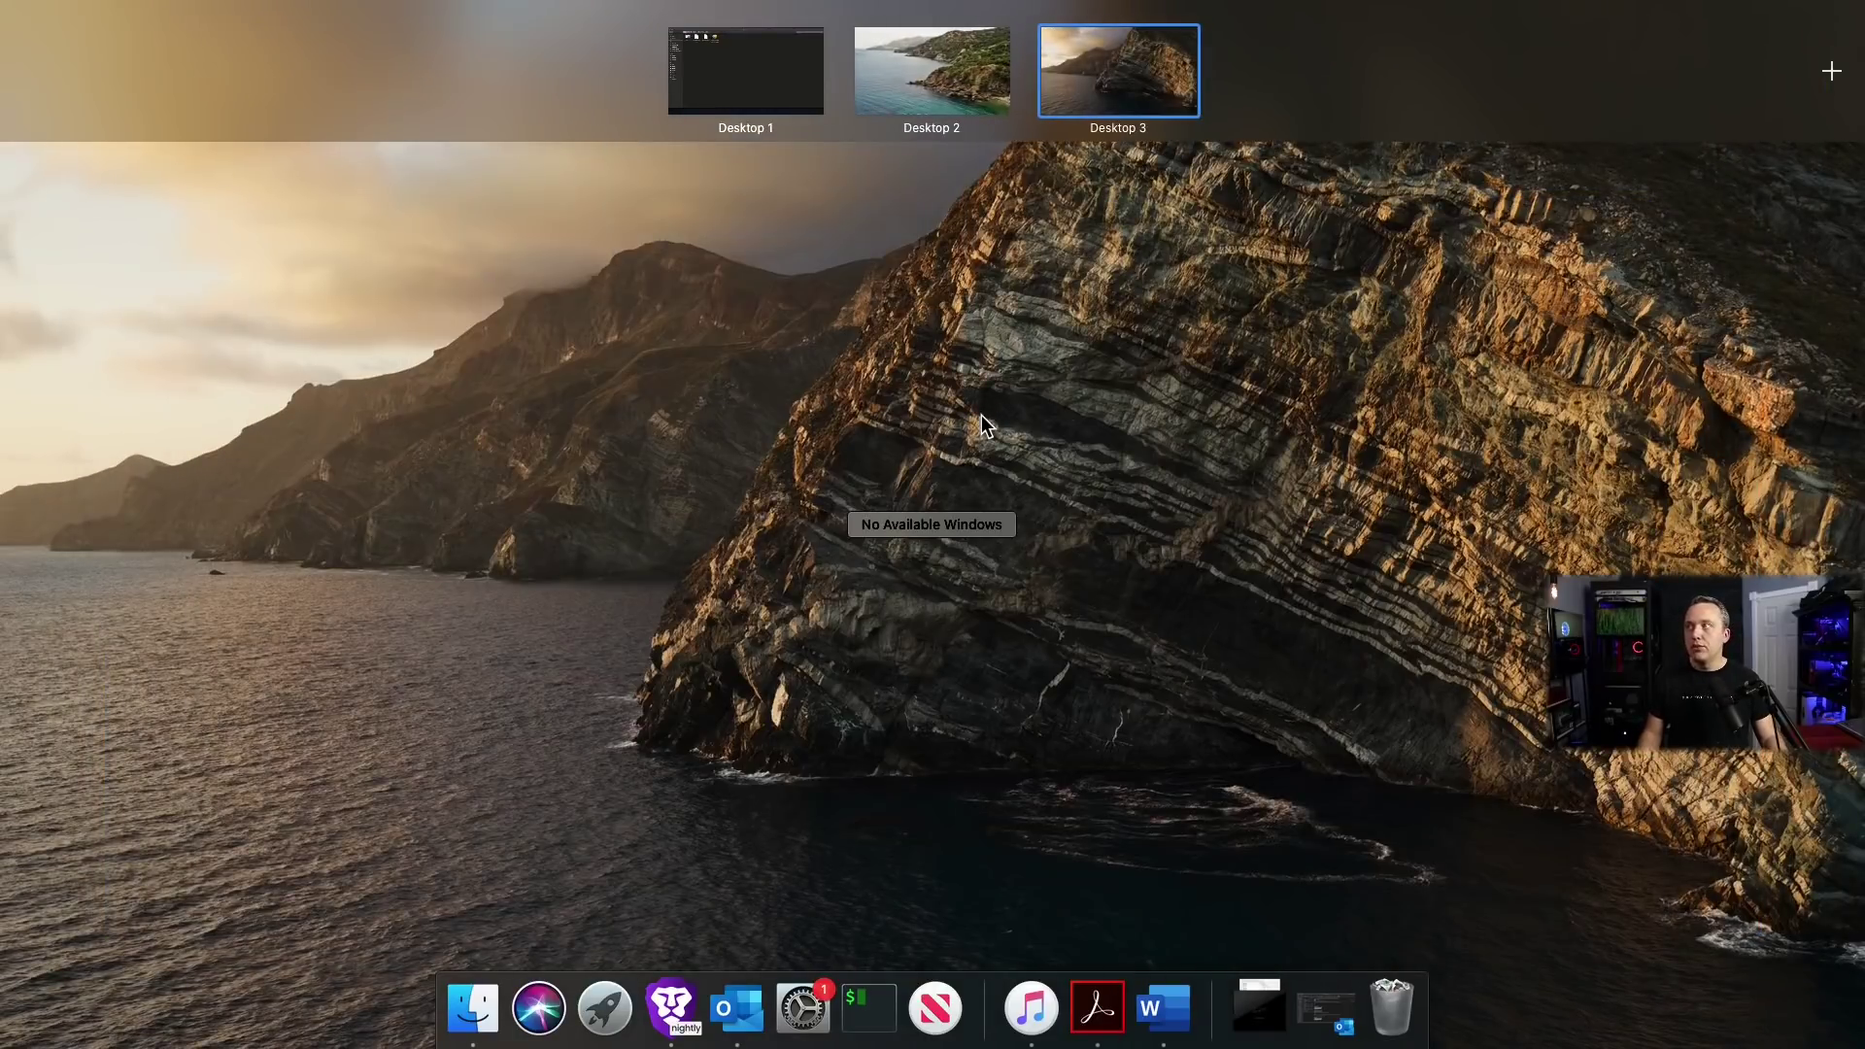
left_click(754, 66)
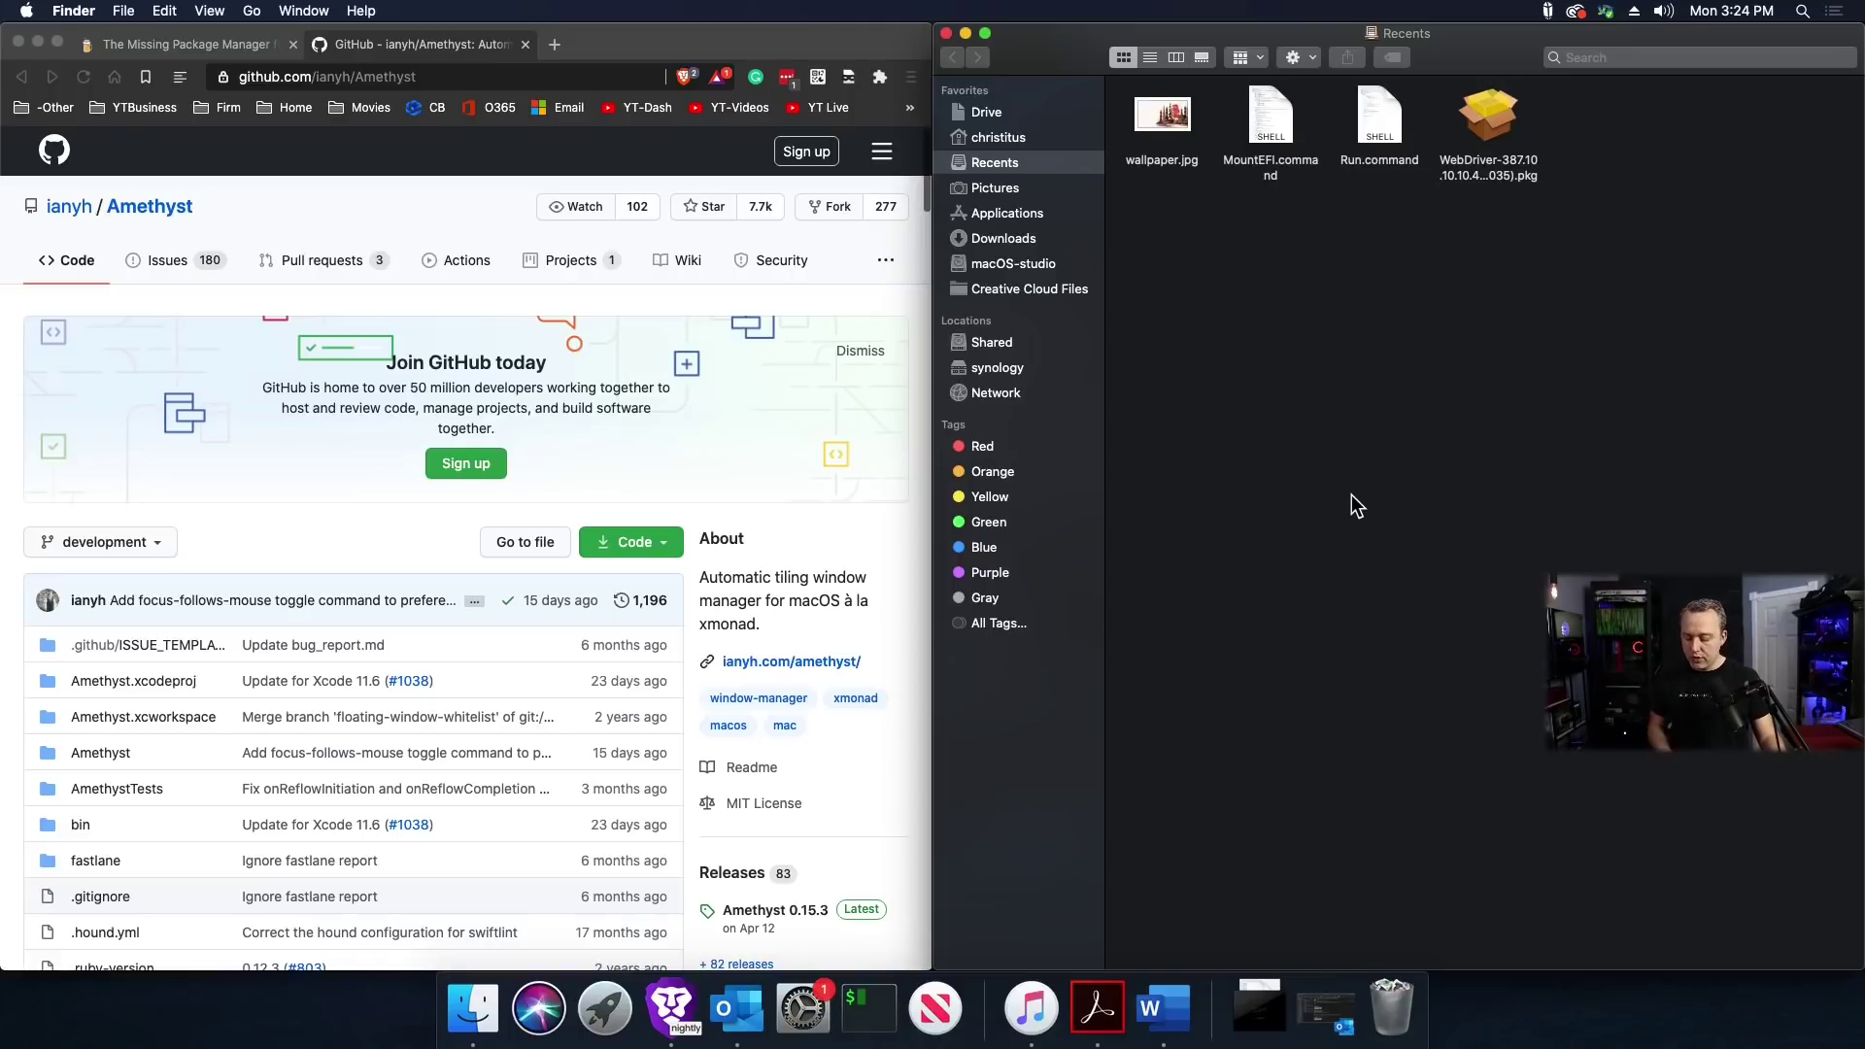
Cycle Amethyst layouts with Option+Shift+Space through fullscreen and Tall
key("alt+shift+space")
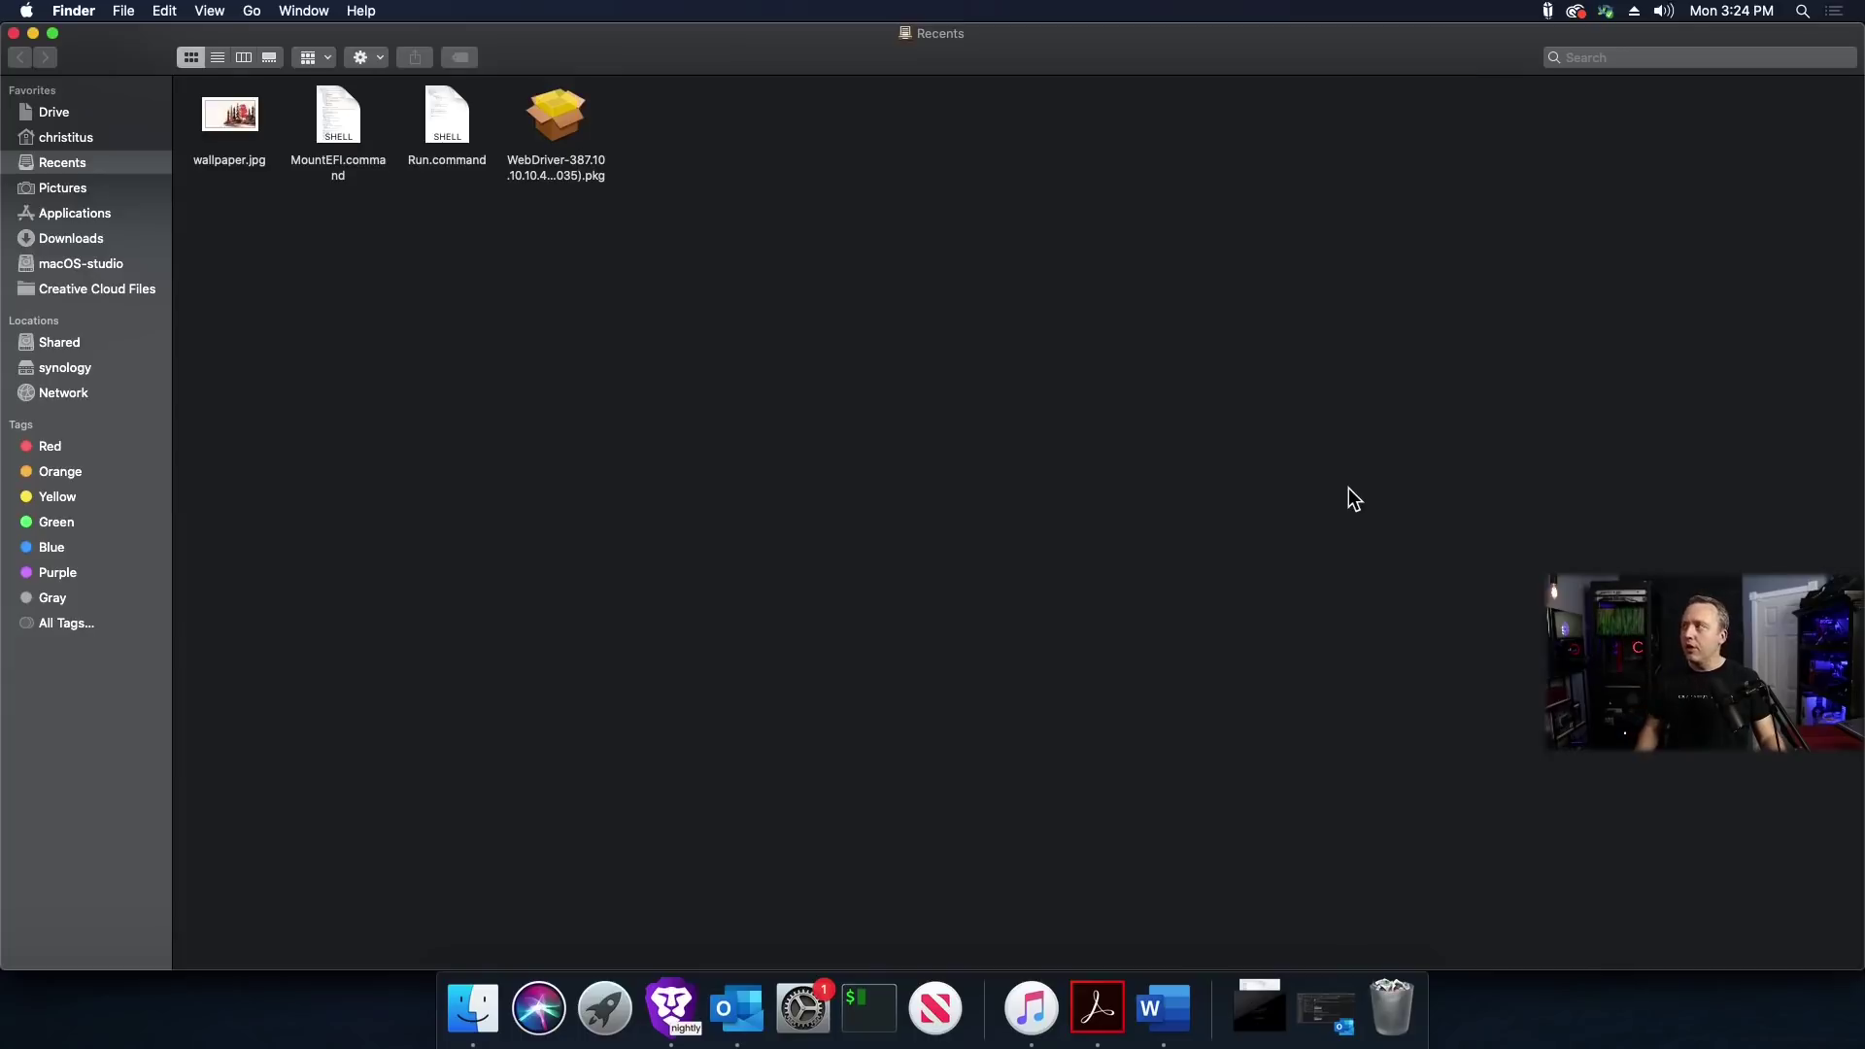
key("alt+shift+space")
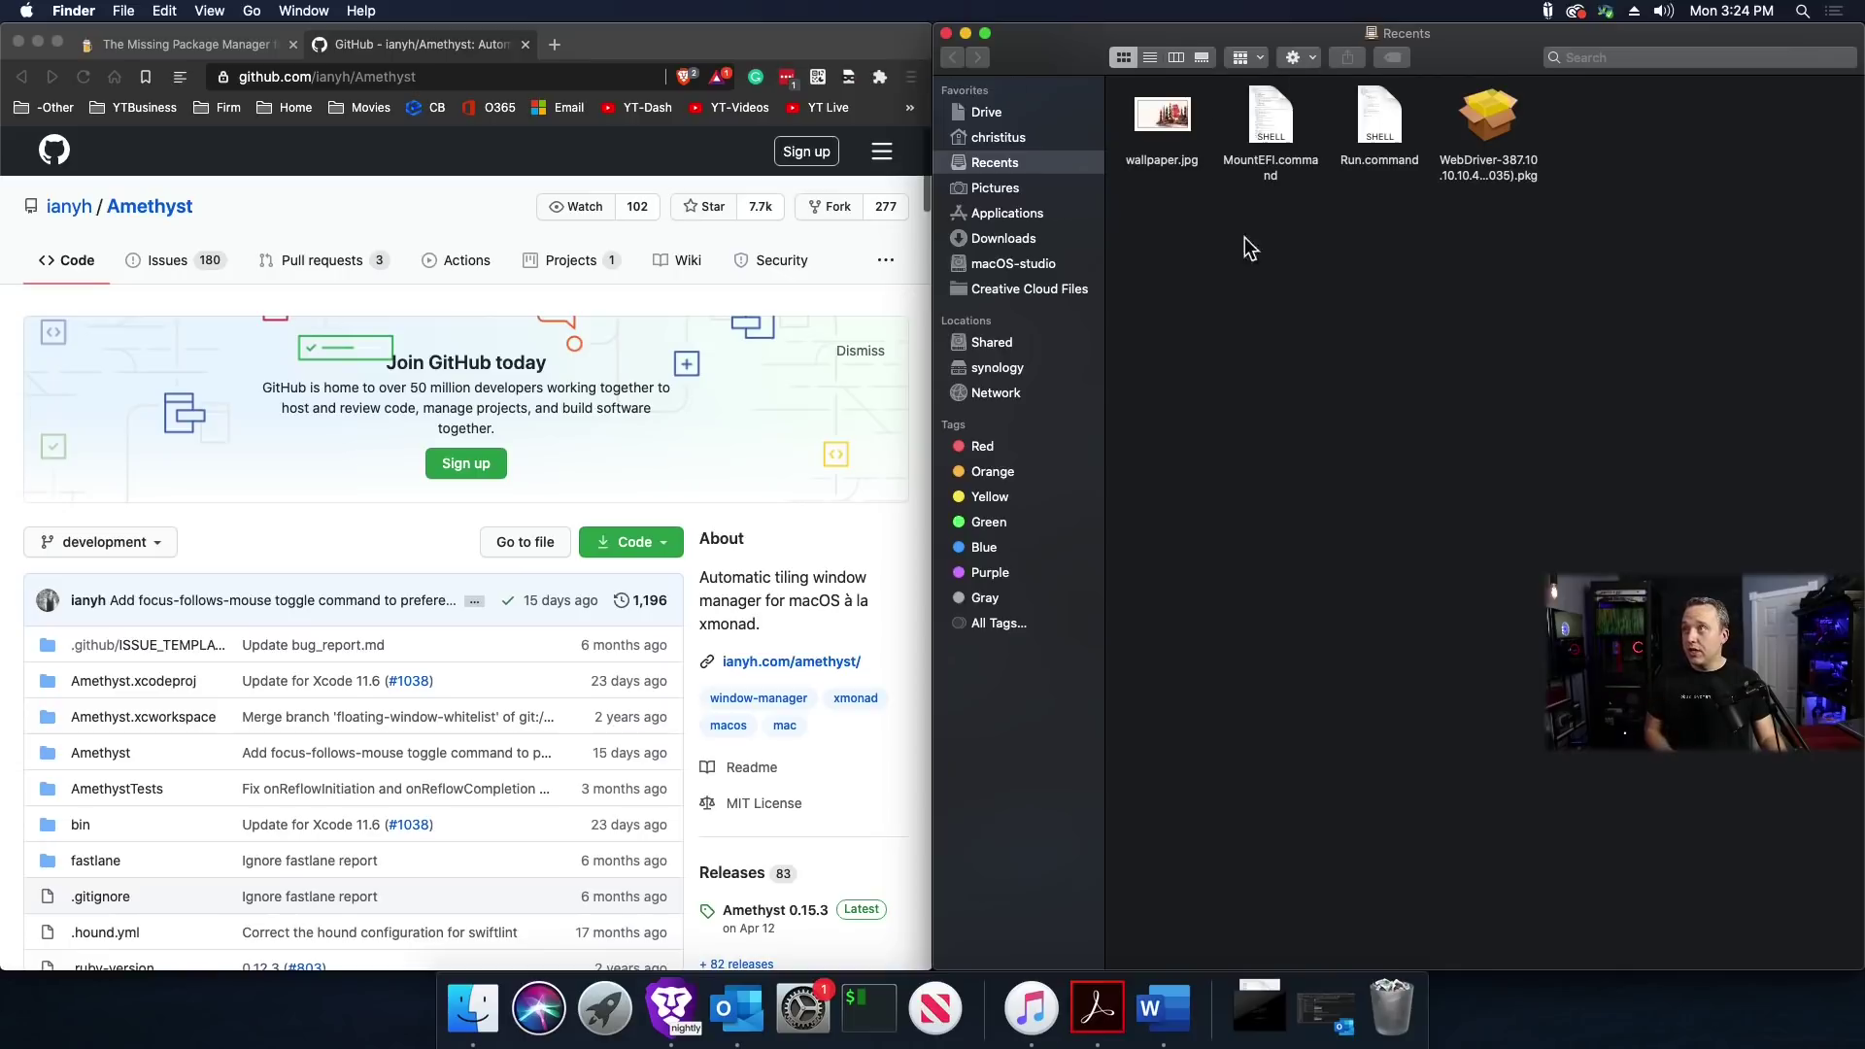
key("alt+shift+space")
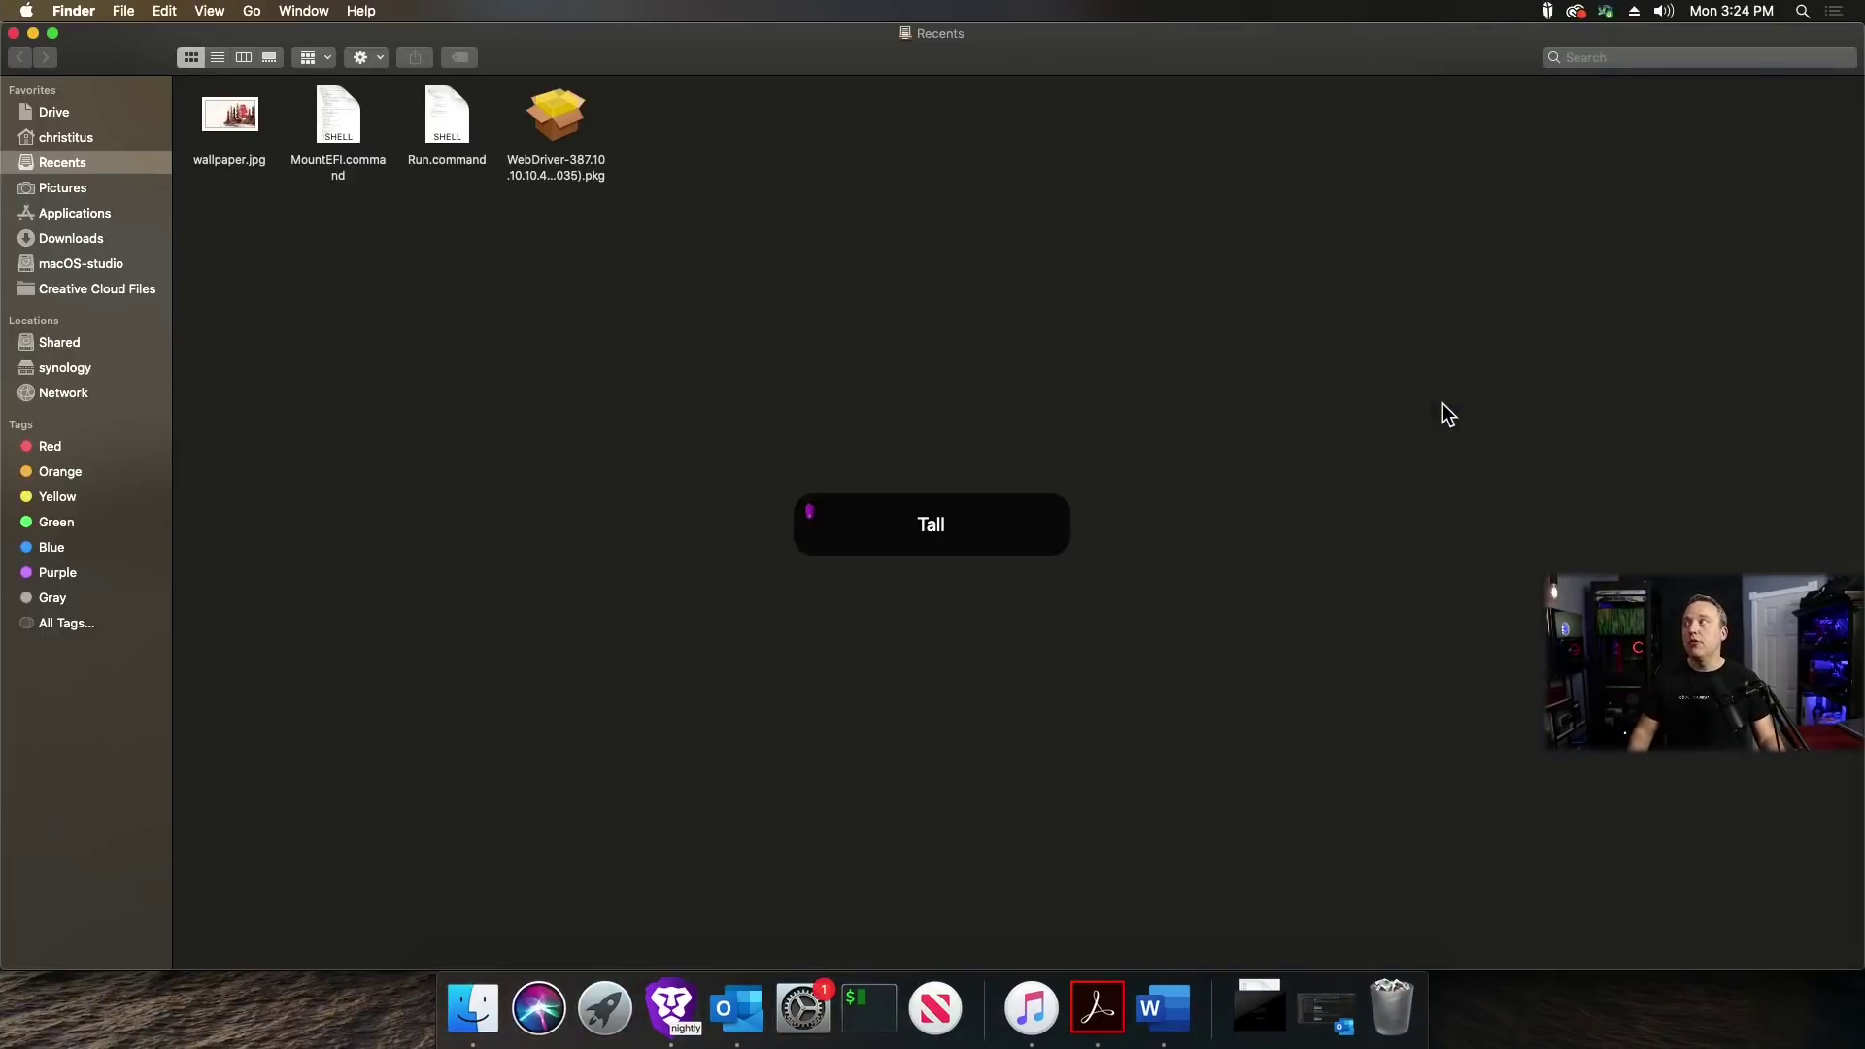
key("alt+shift+j")
Scroll to Getting Amethyst, select 'brew cask install amethyst', then switch to the brew.sh tab
scroll(224, 655, "down", 10)
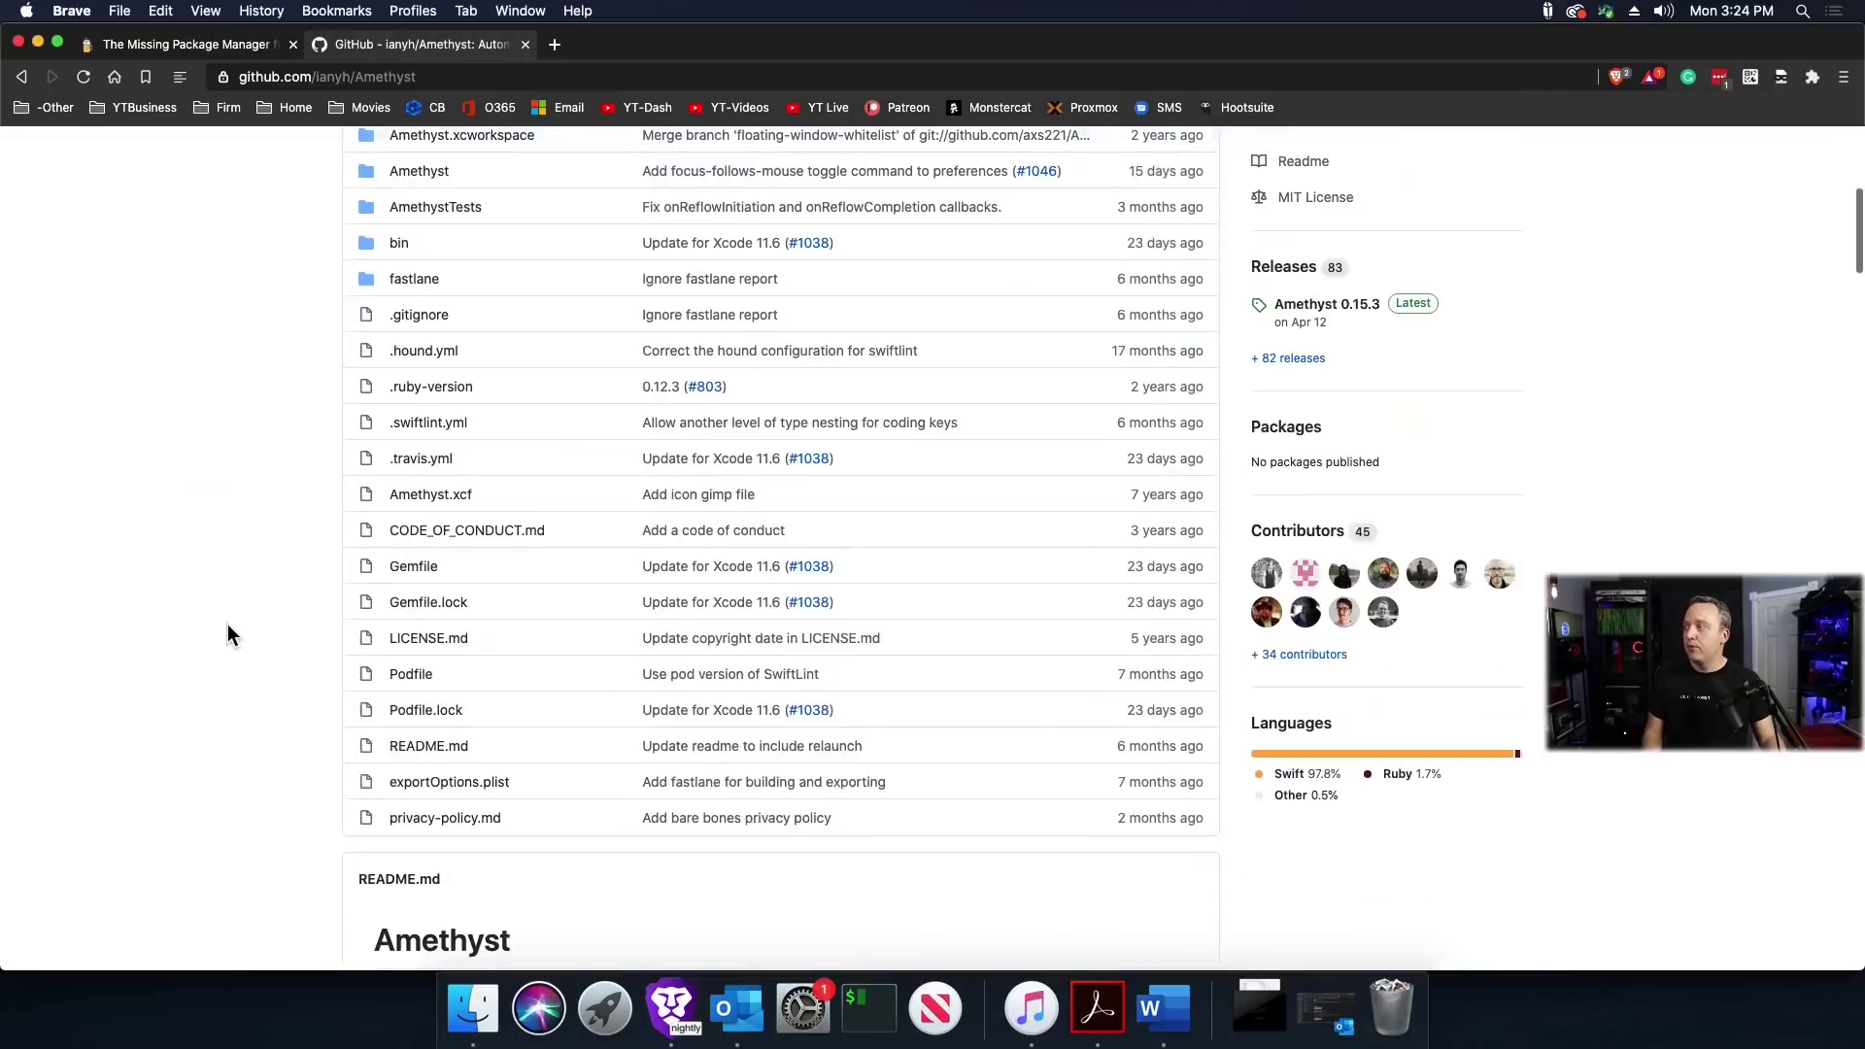
scroll(226, 621, "down", 5)
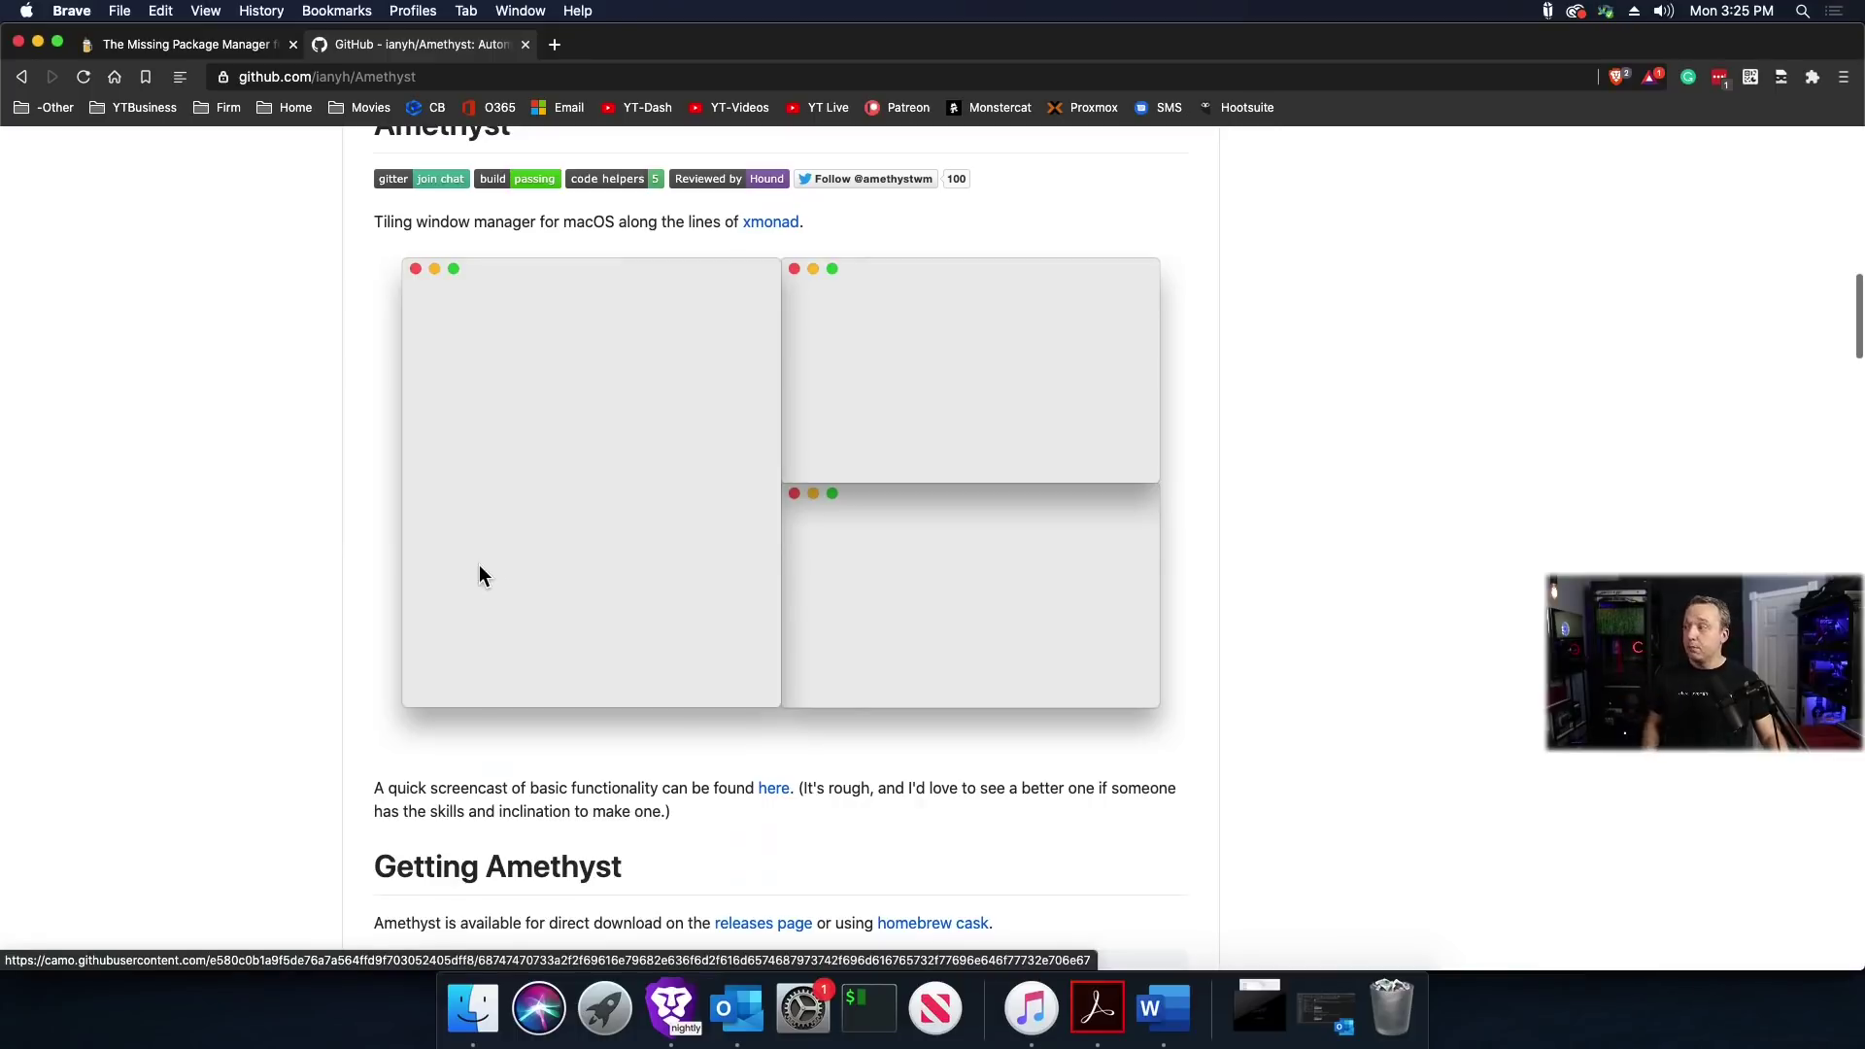
scroll(480, 563, "down", 6)
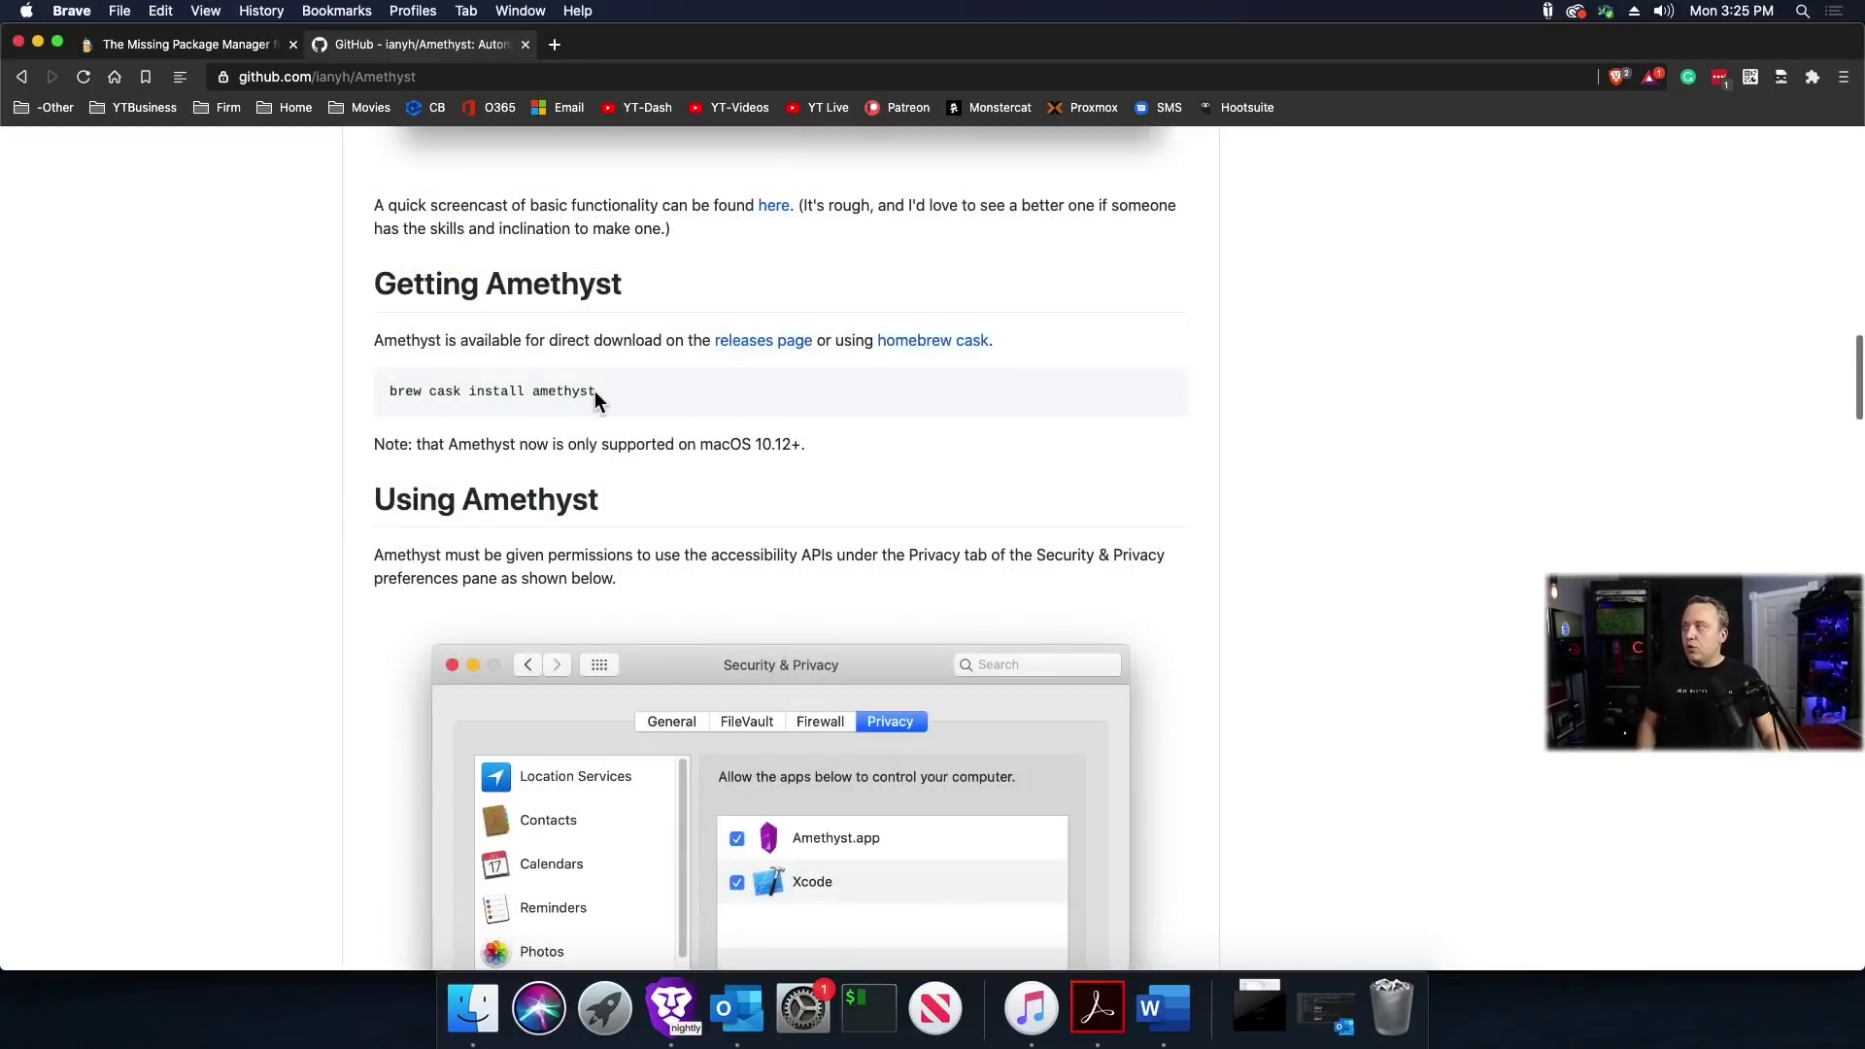
left_click_drag(595, 392, 381, 390)
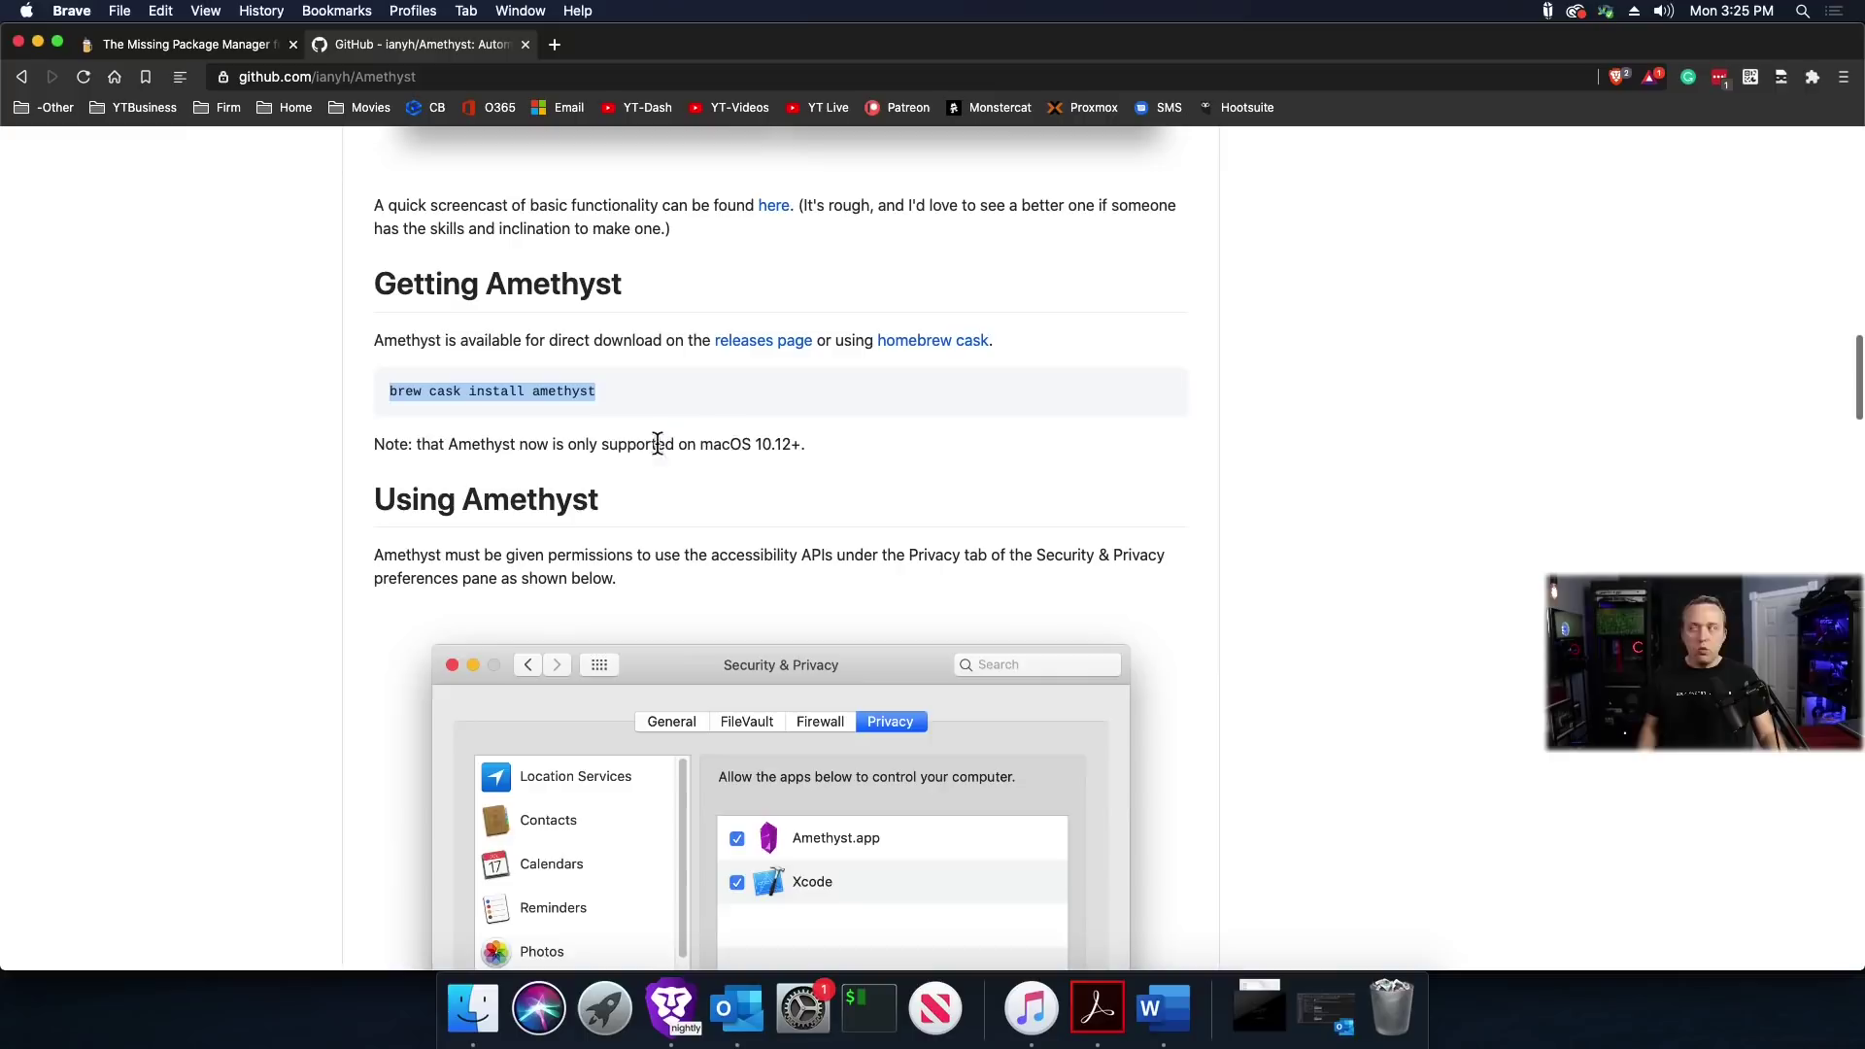
left_click(184, 45)
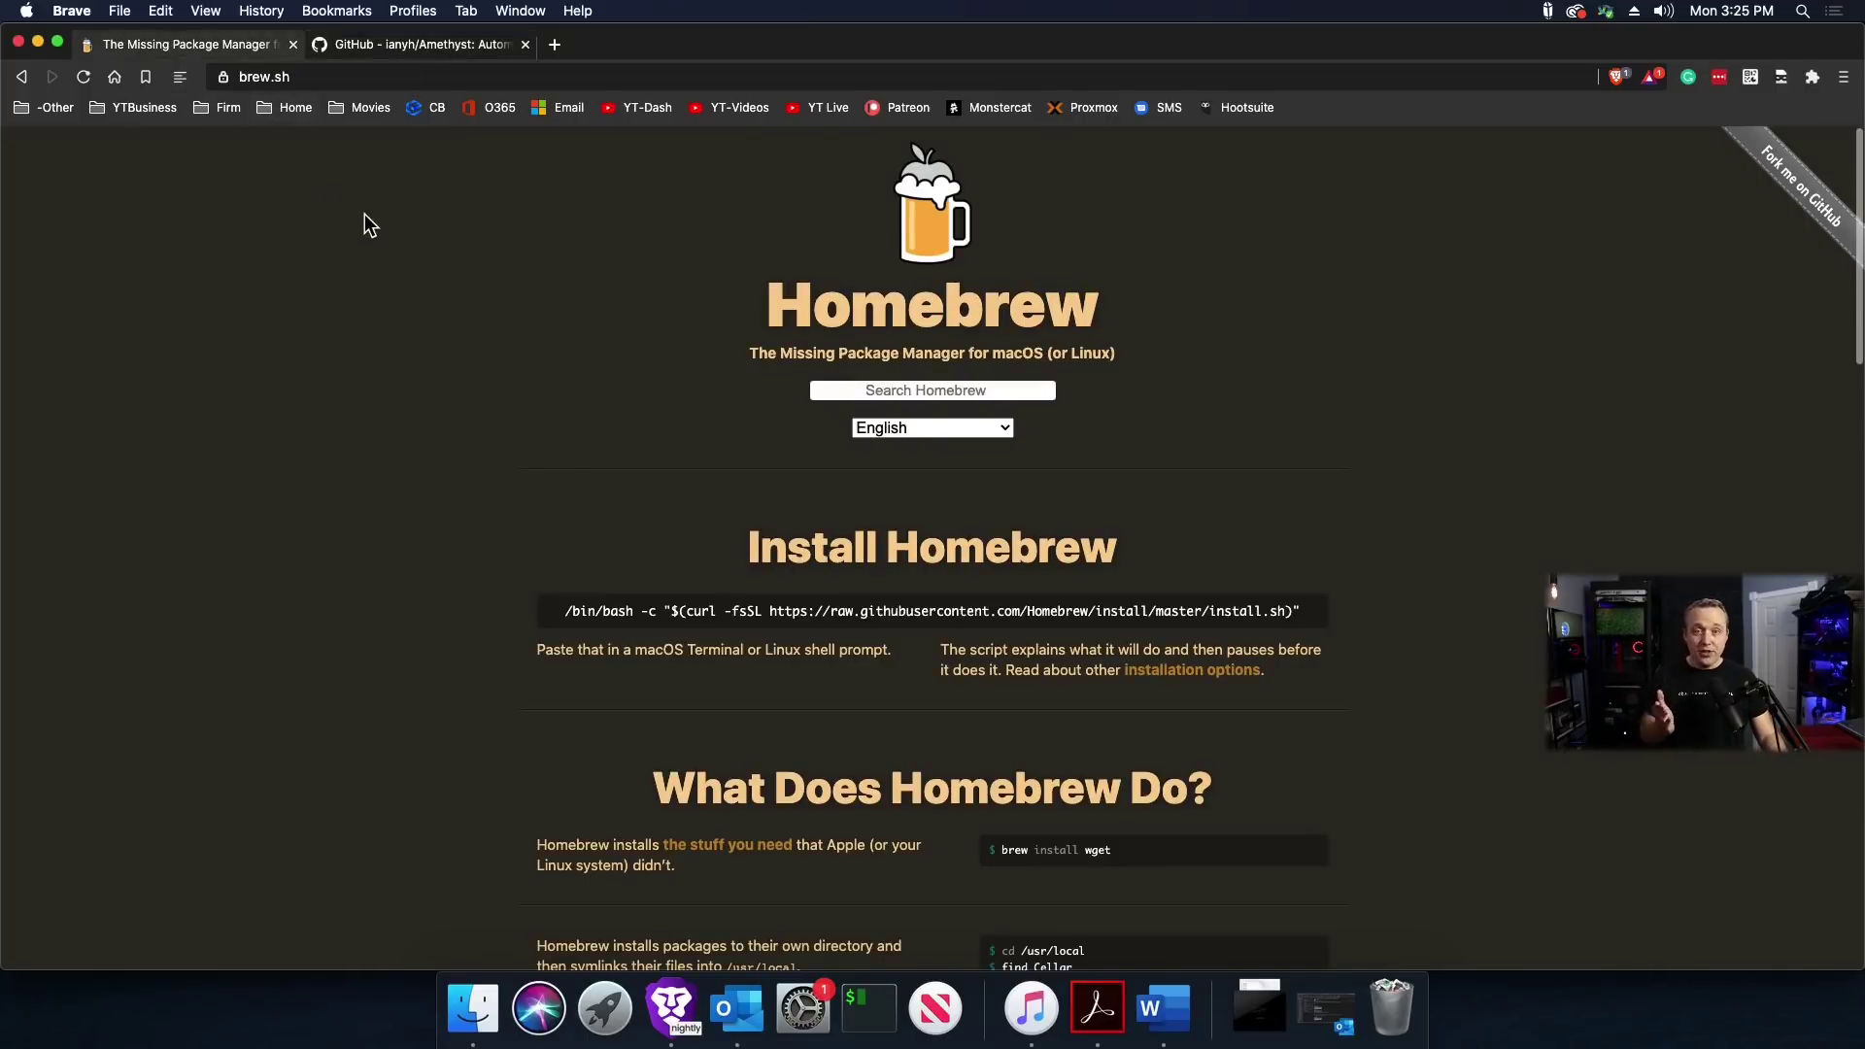
Copy the Homebrew install command from brew.sh and paste it into iTerm2
left_click(874, 1015)
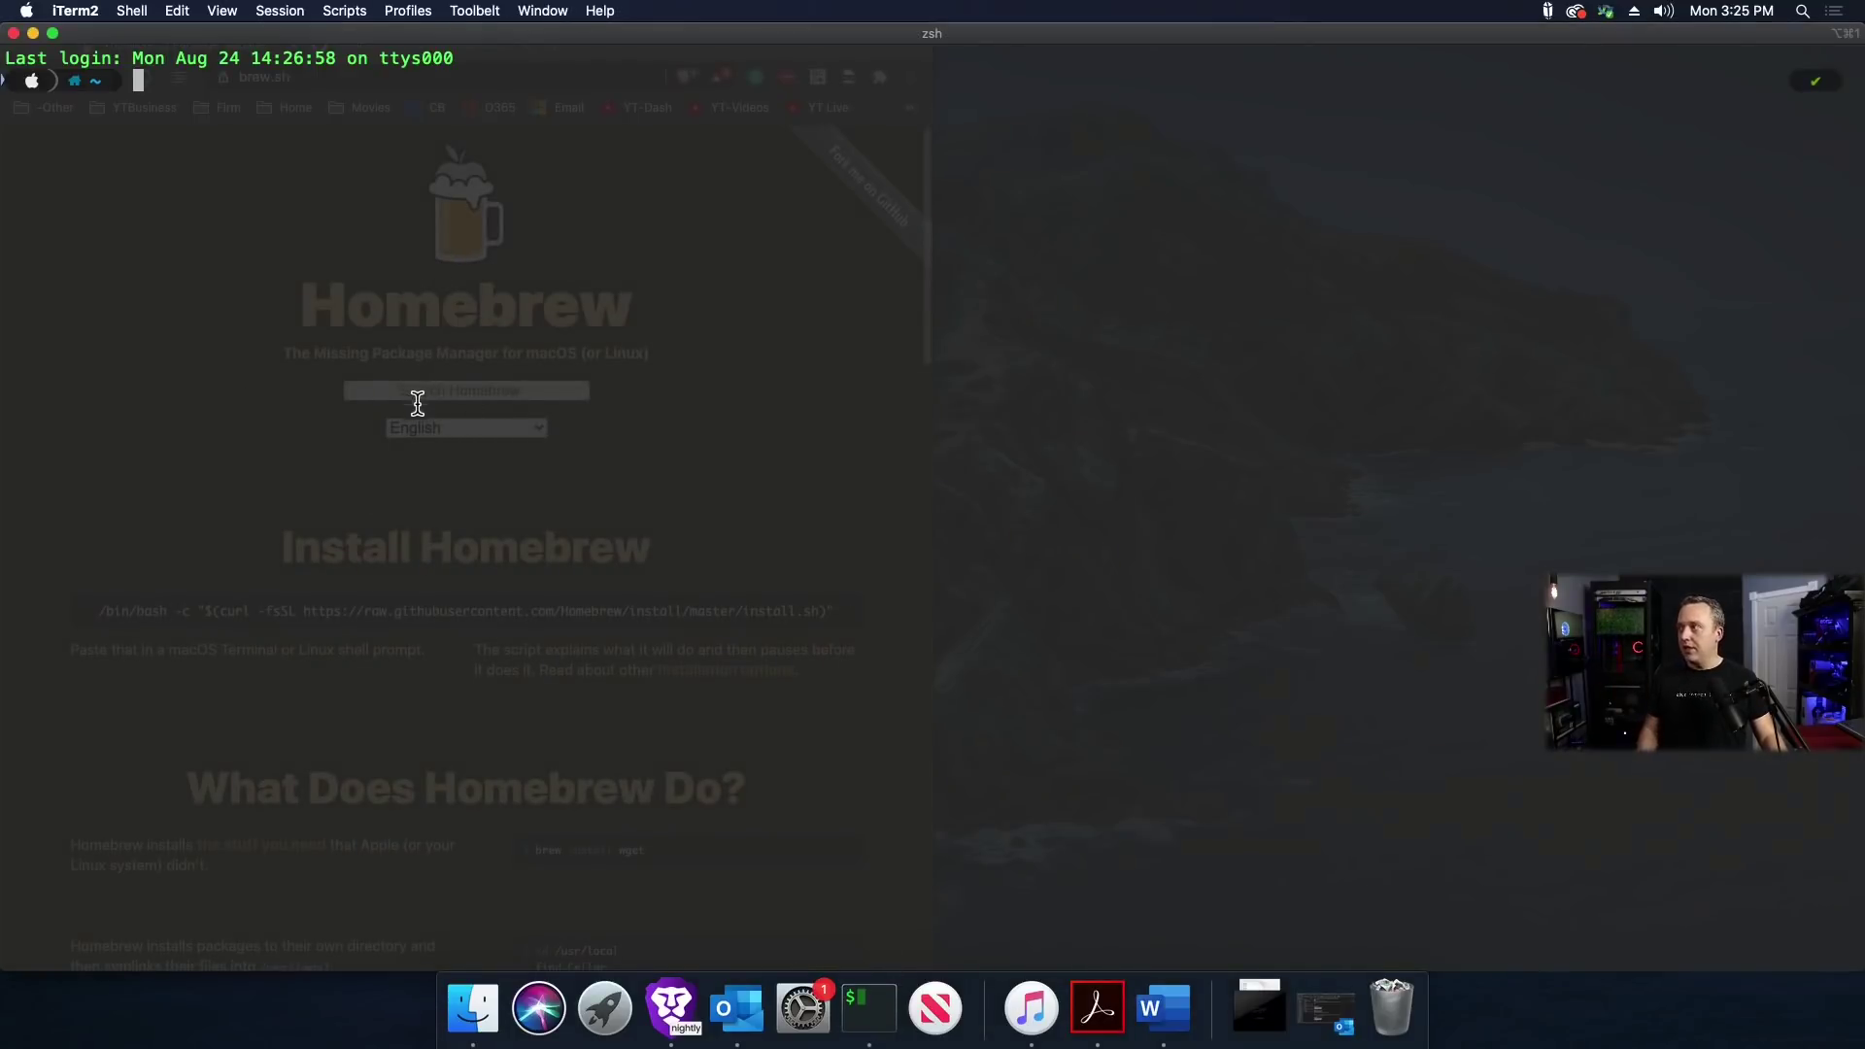
key("super+w")
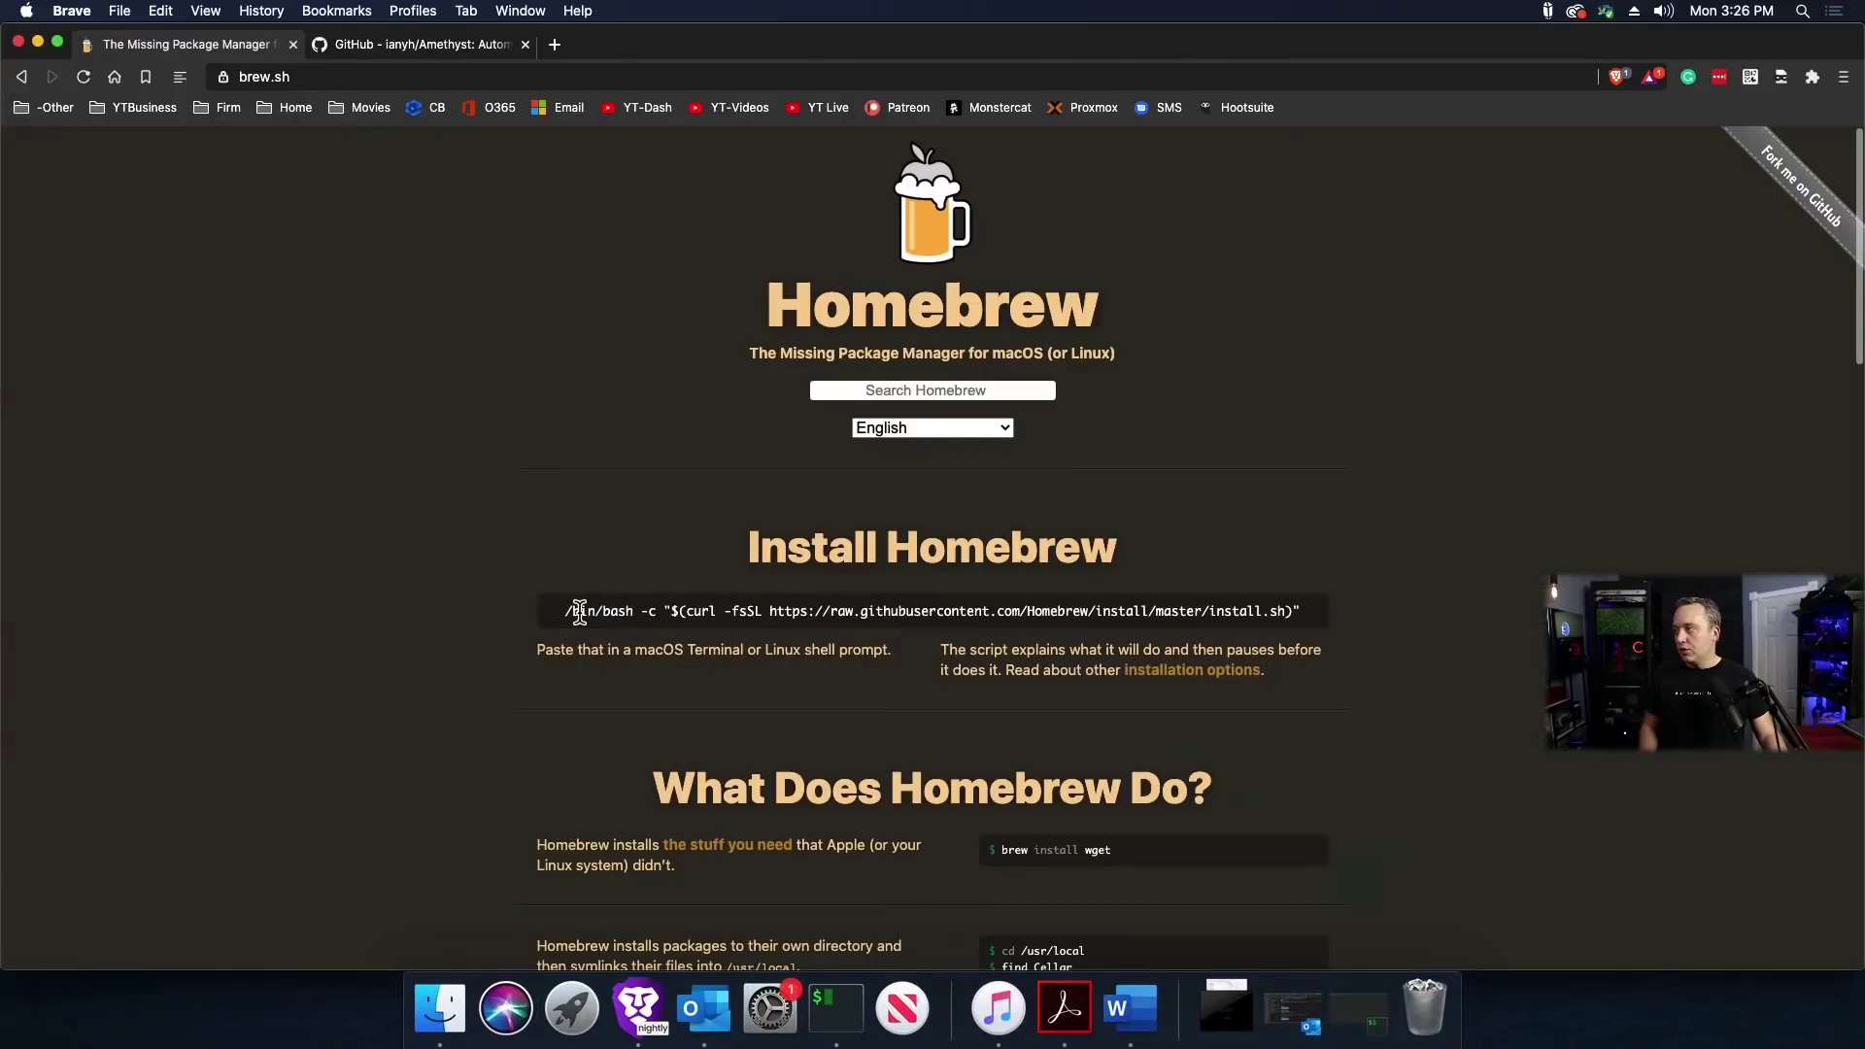
left_click_drag(566, 611, 1369, 643)
key("super+c")
right_click(620, 414)
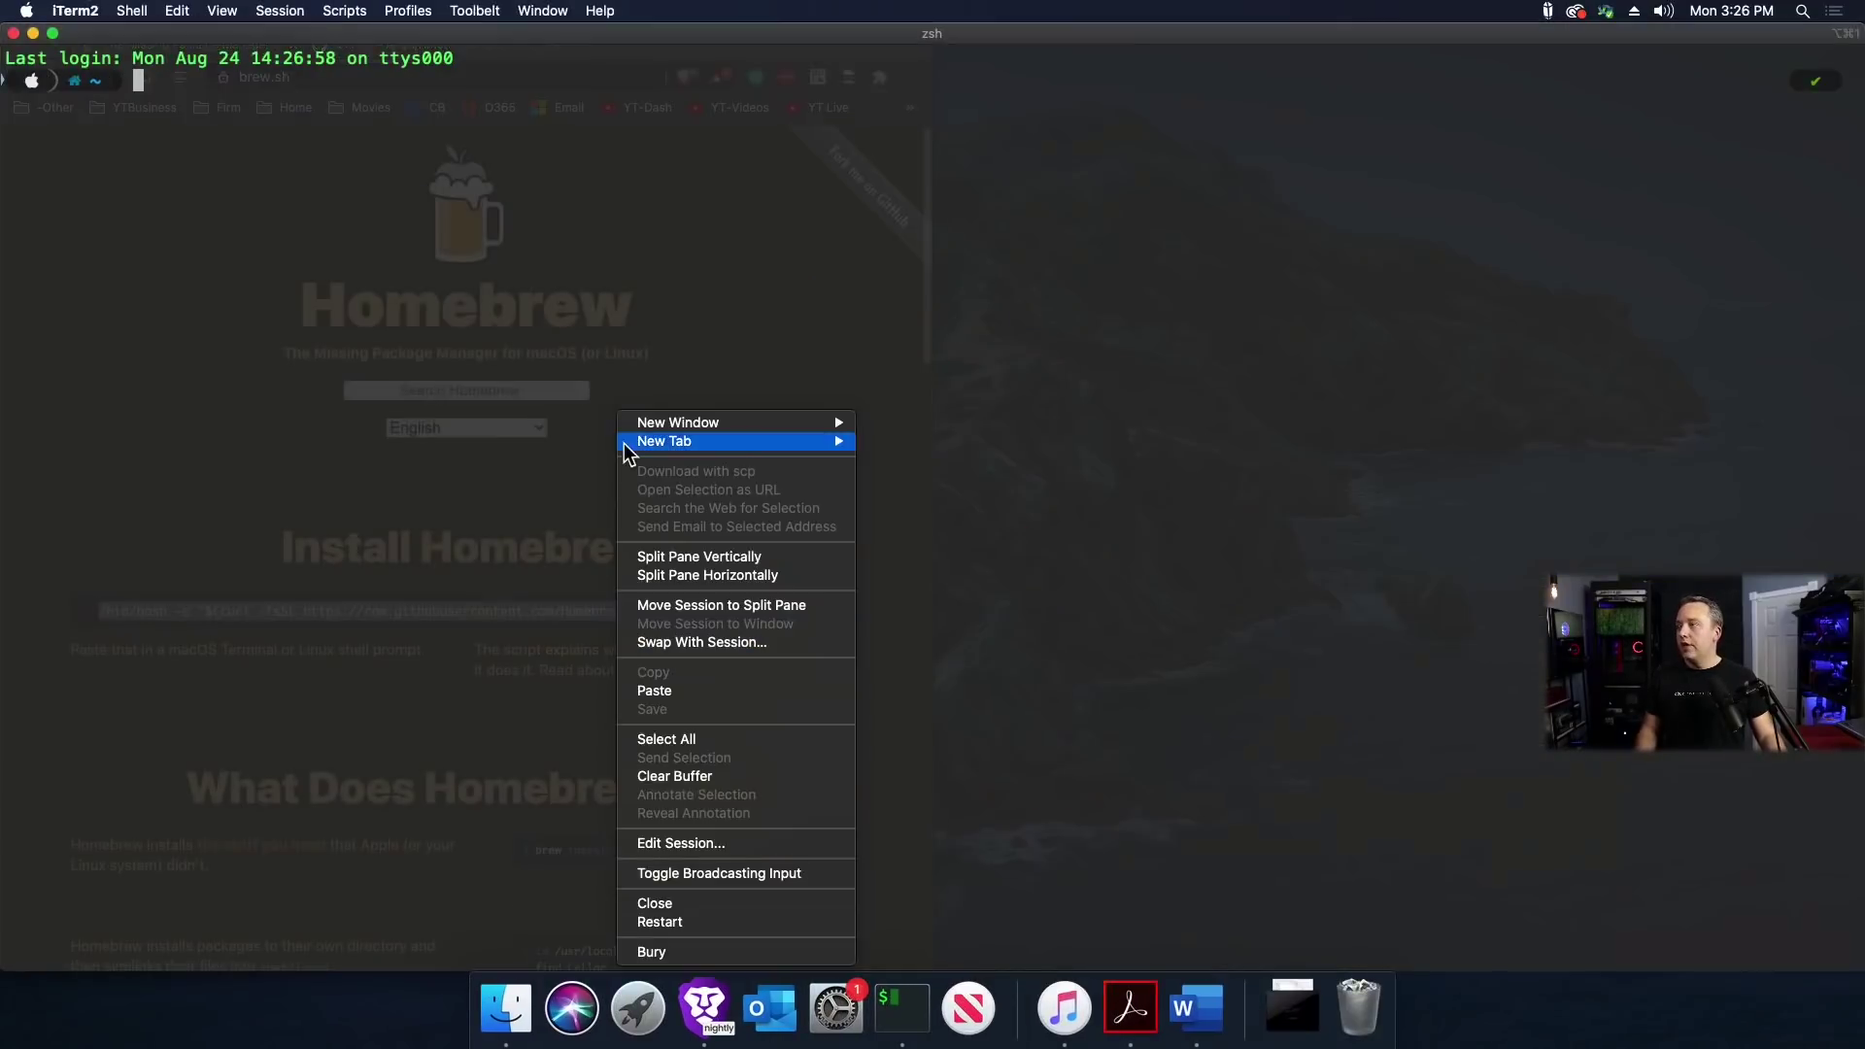
left_click(679, 692)
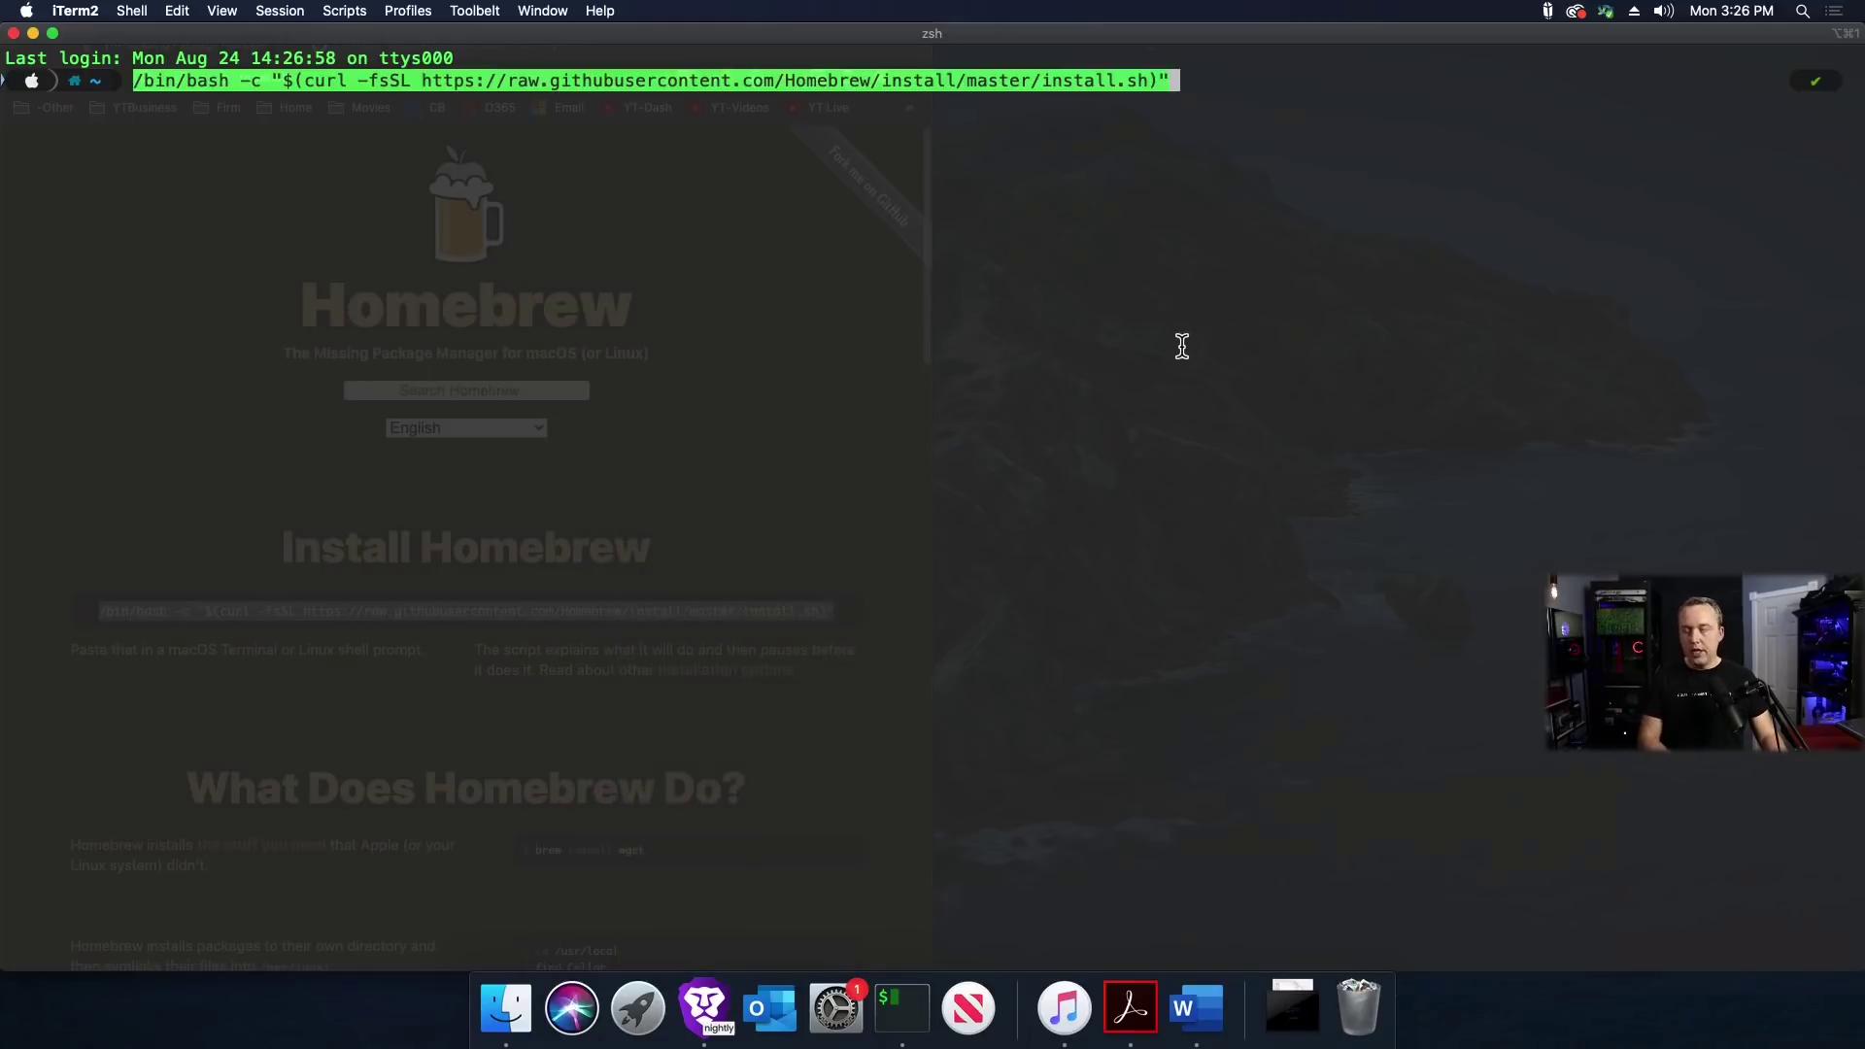
Run the Homebrew install script, entering the account password and confirming to continue
key("Return")
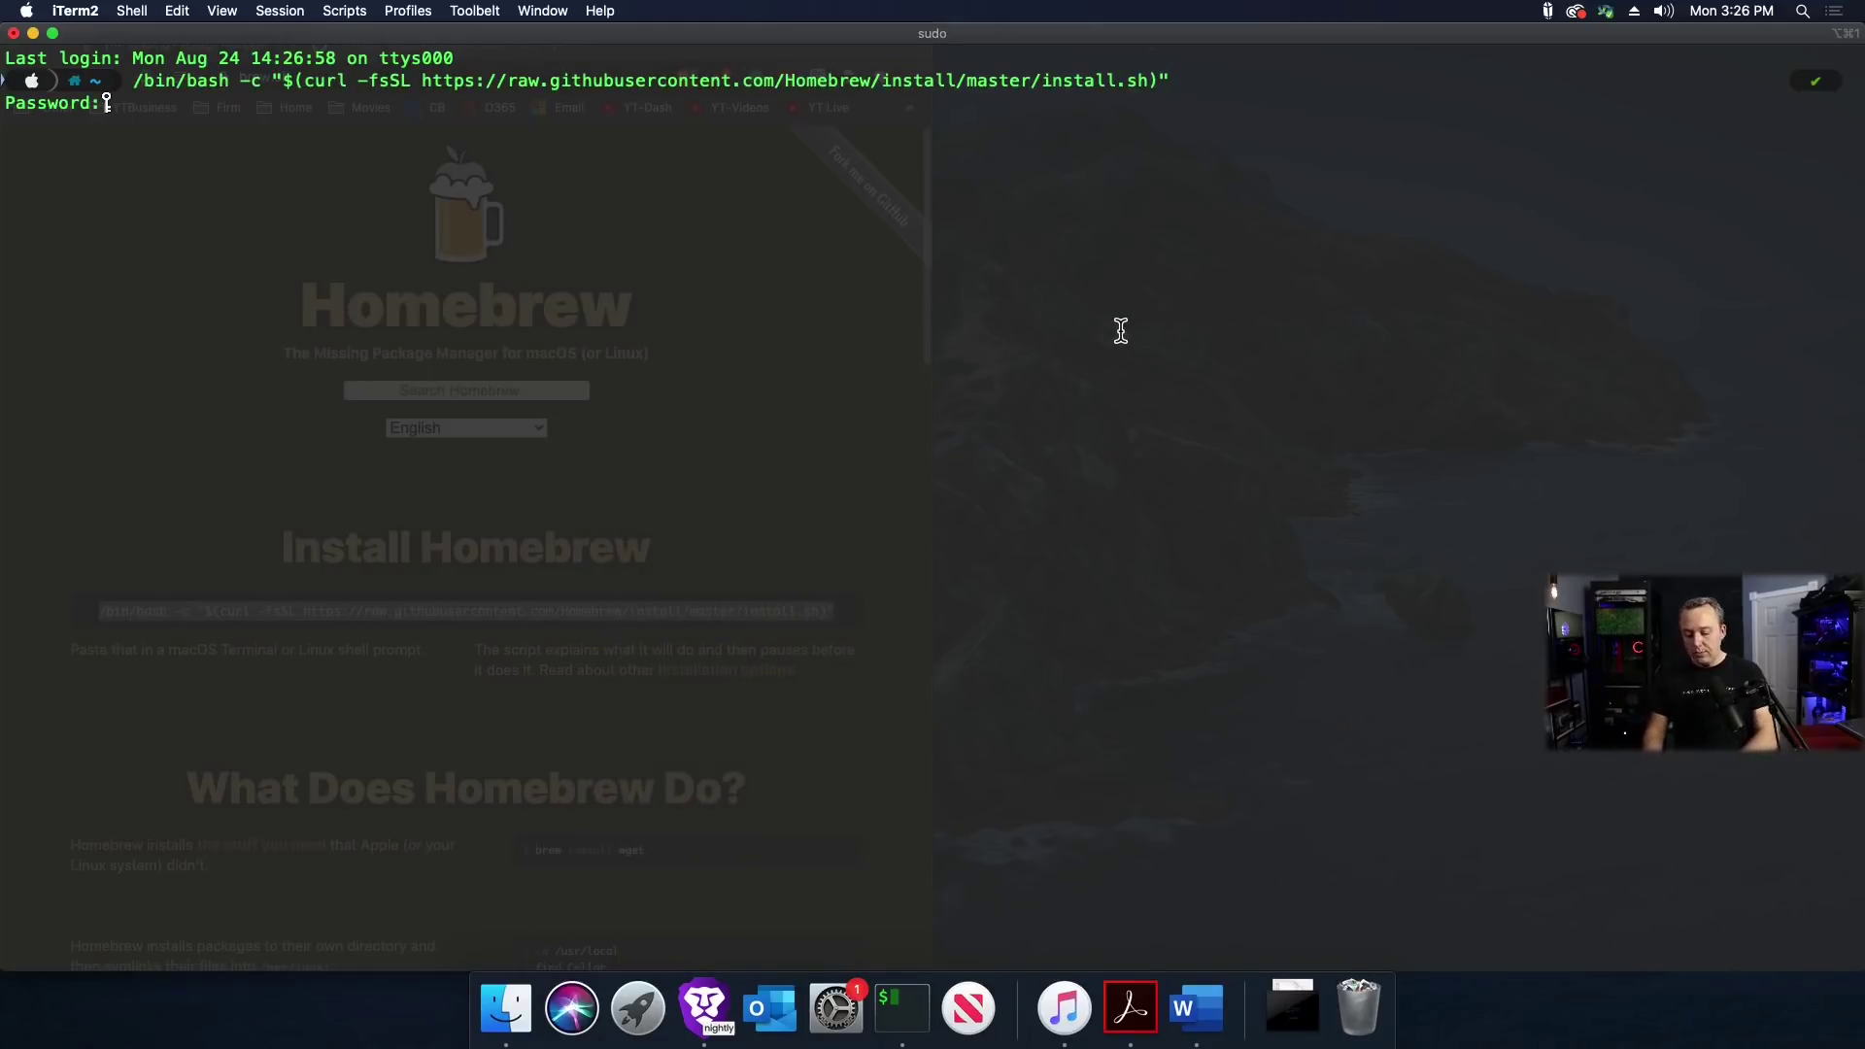
key("Return")
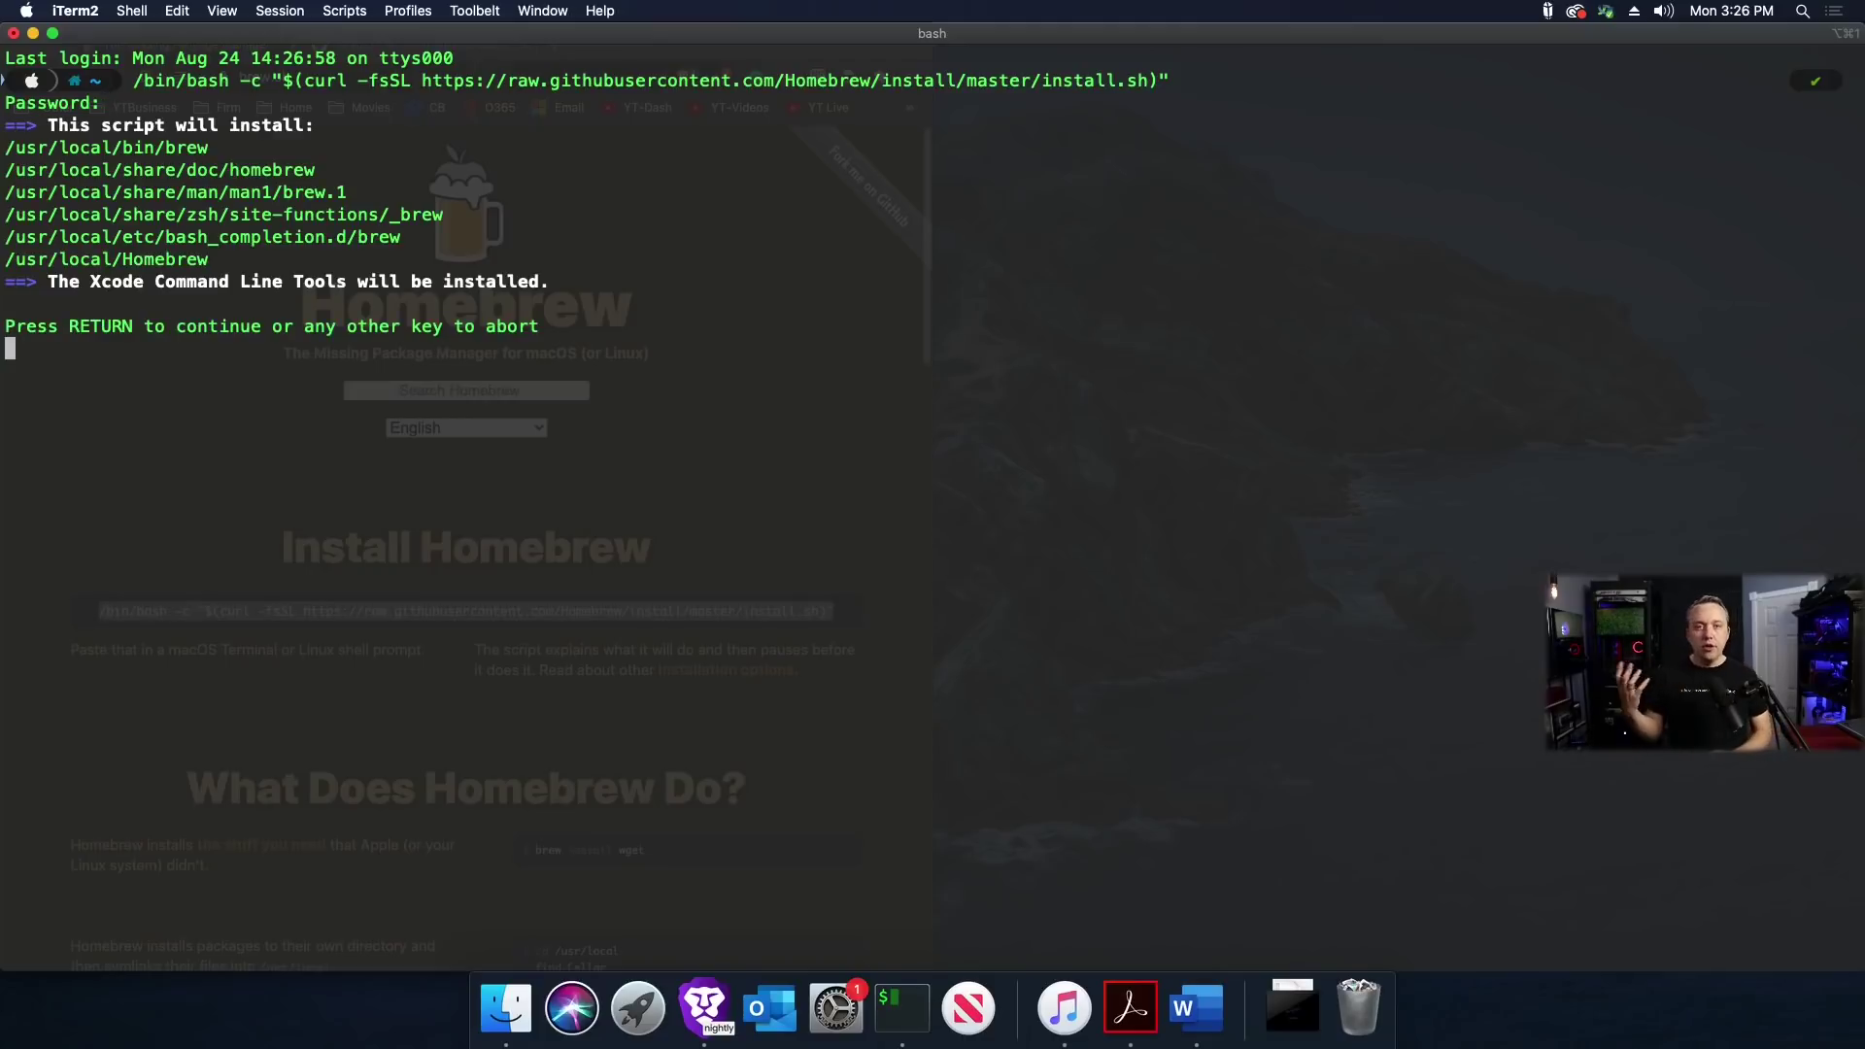
key("Return")
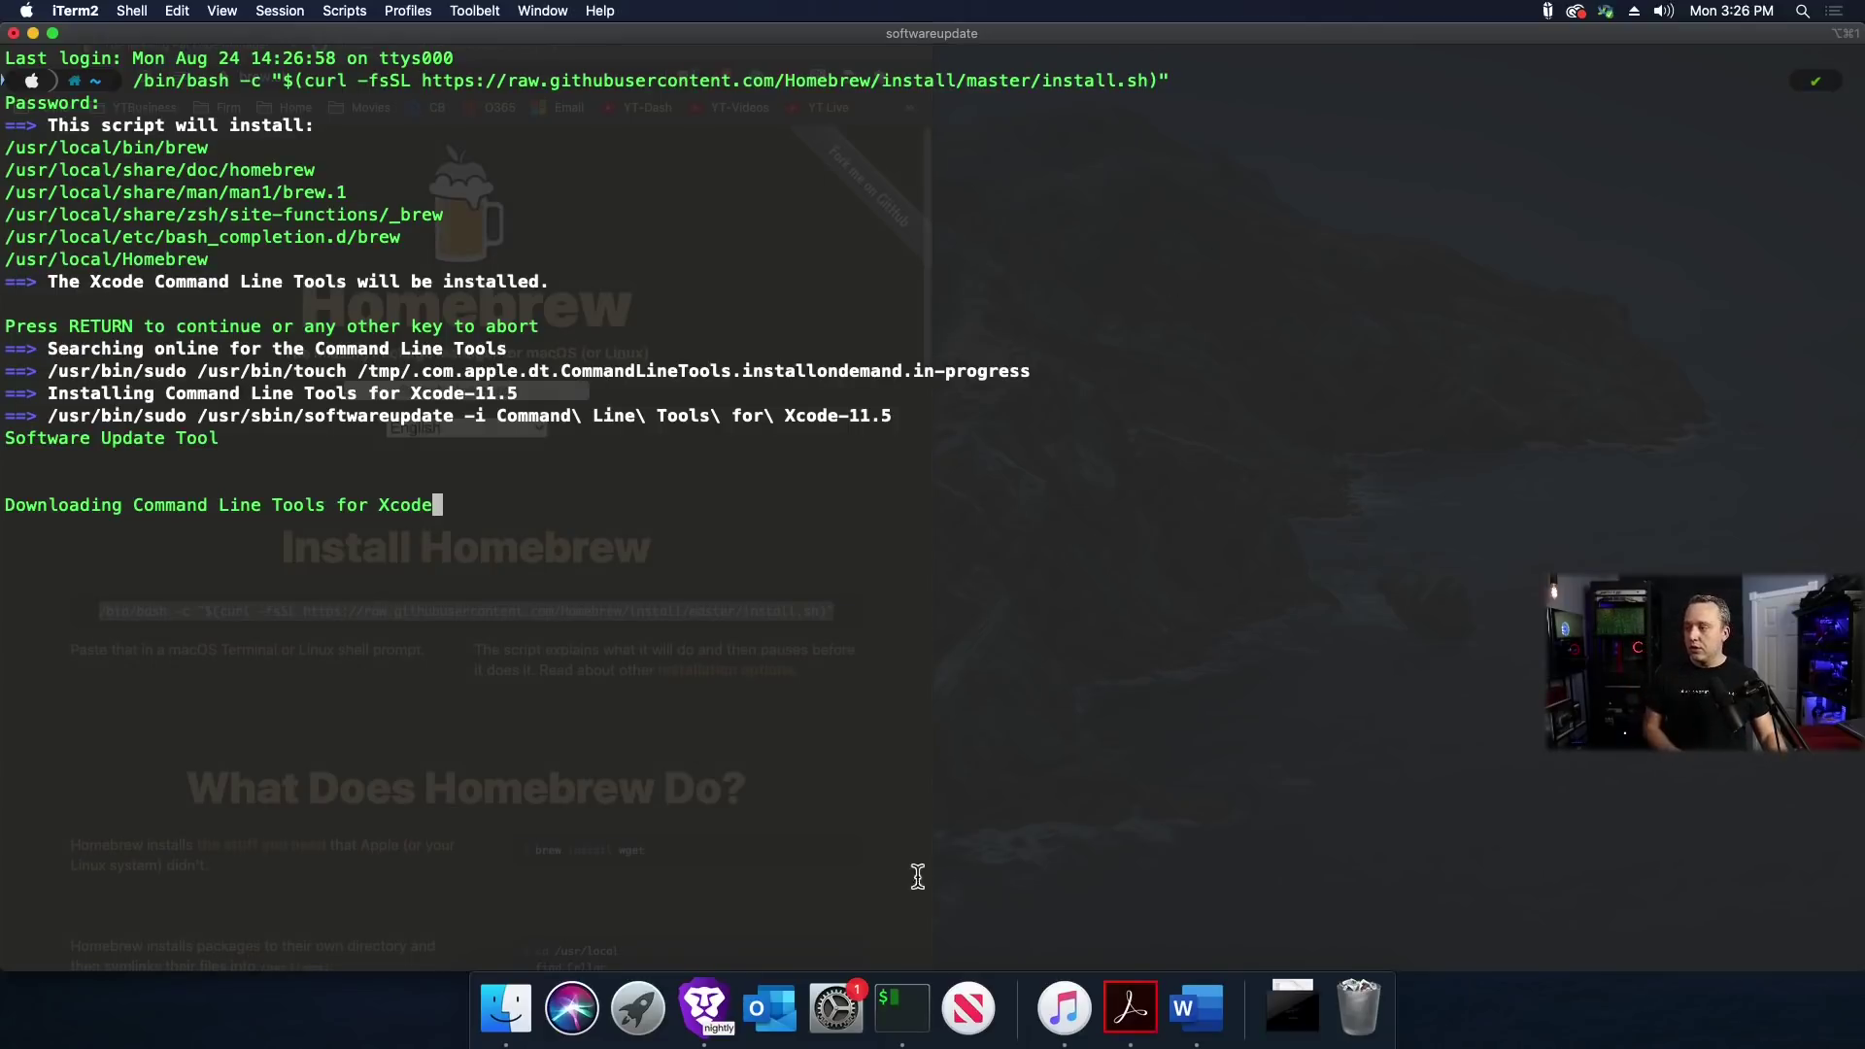
left_click(835, 1008)
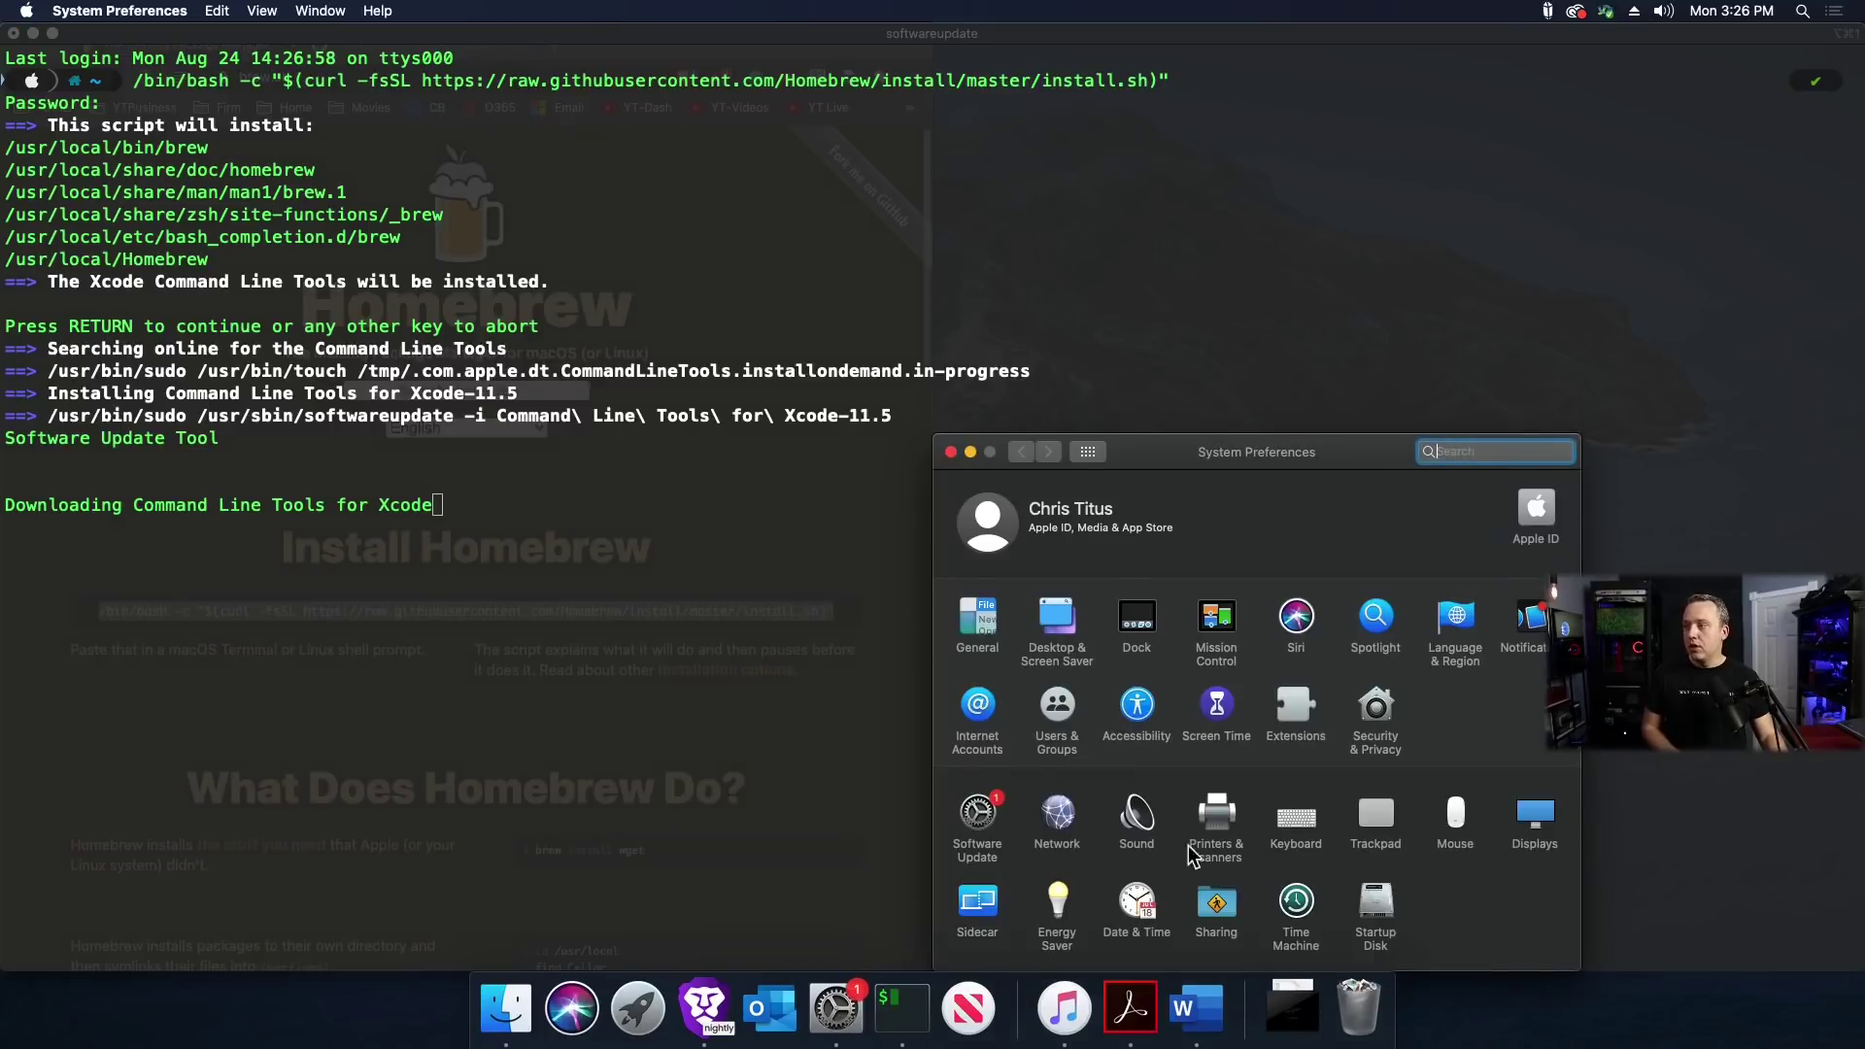
Check Software Update progress until Homebrew reports Installation successful, then return to the browser
left_click(979, 809)
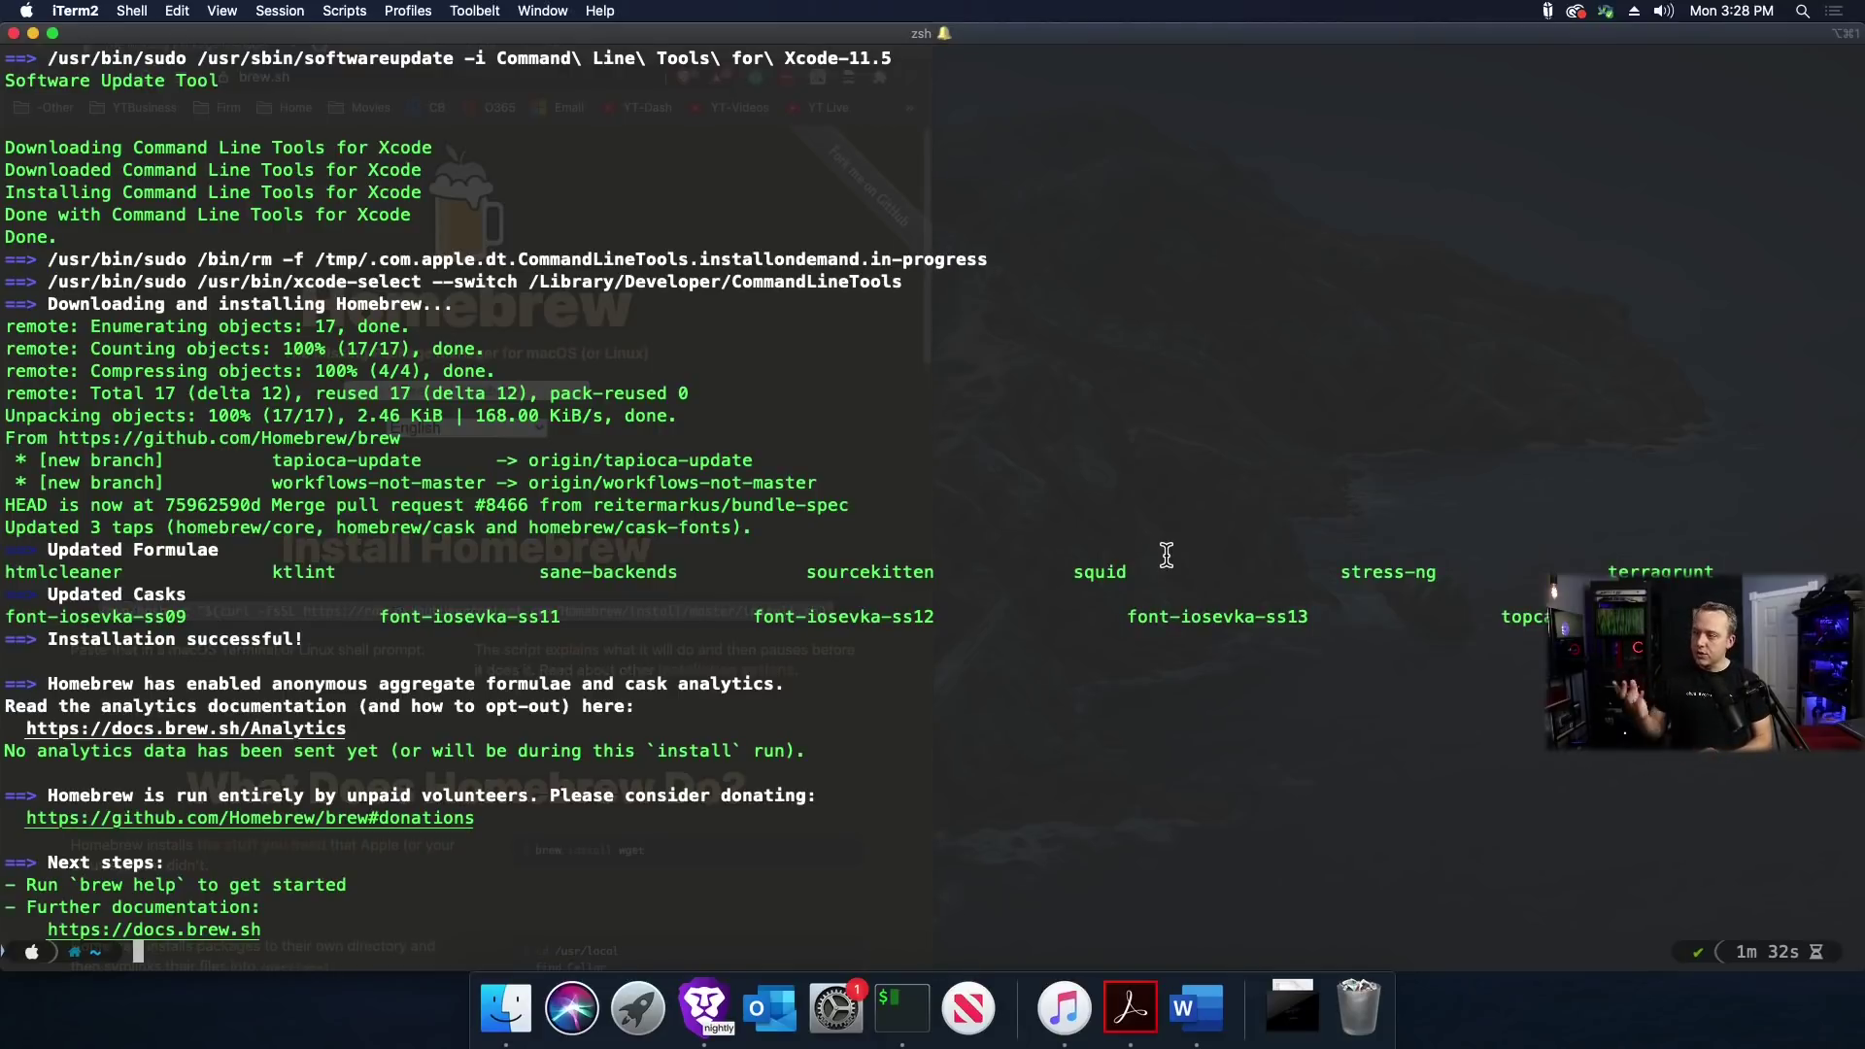
left_click(681, 935)
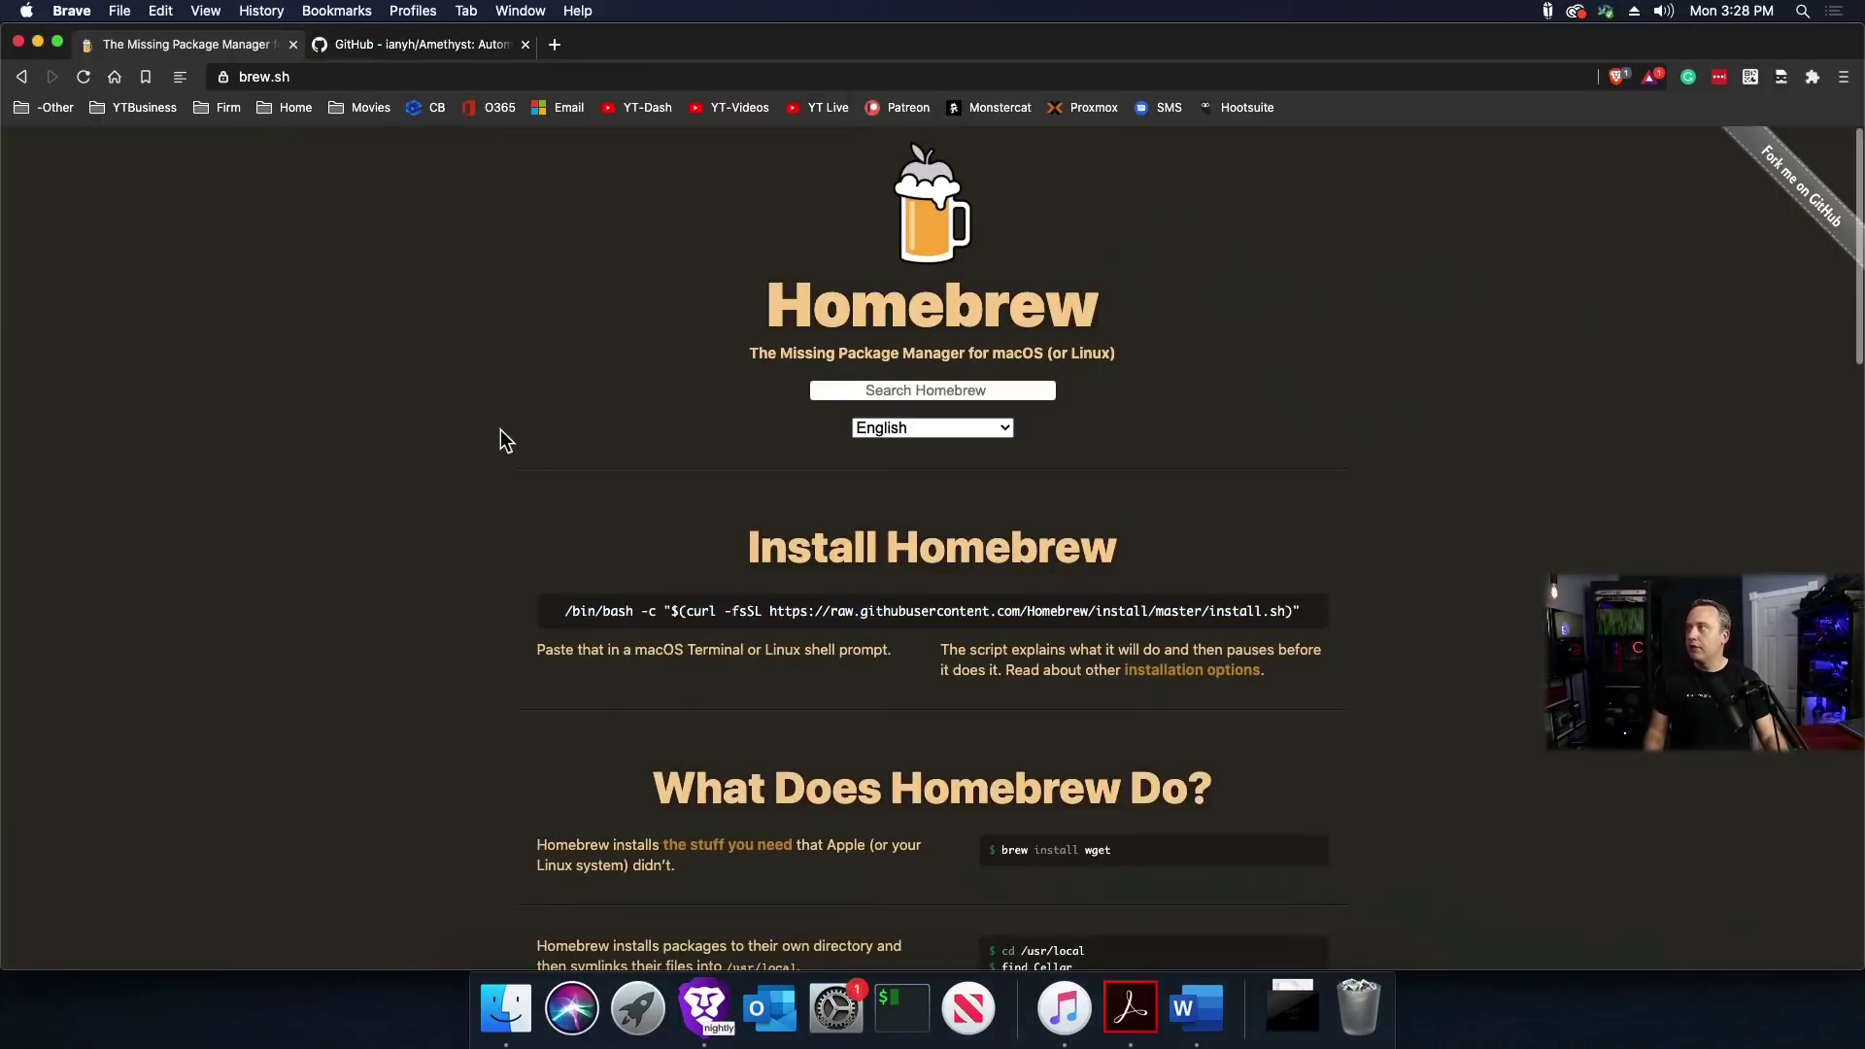
Close the brew.sh tab and copy 'brew cask install amethyst' from the README into iTerm2's view
left_click(293, 44)
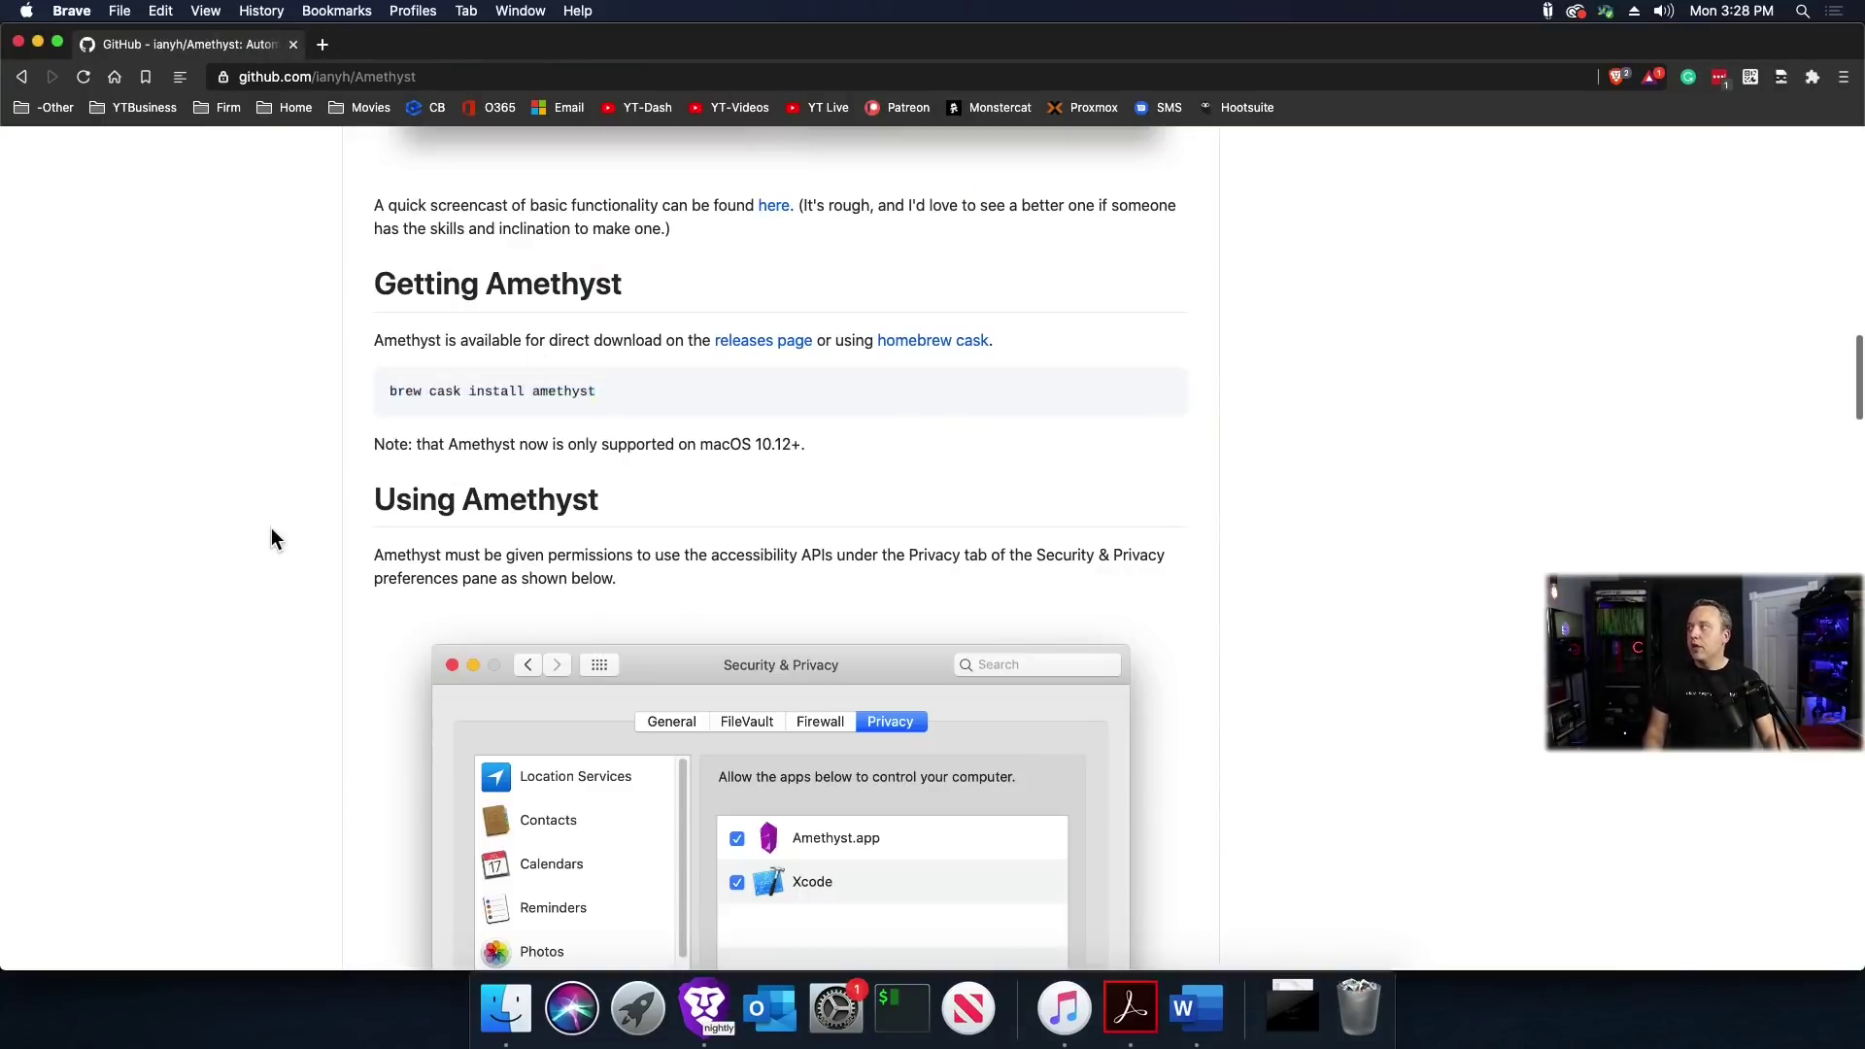
left_click(395, 76)
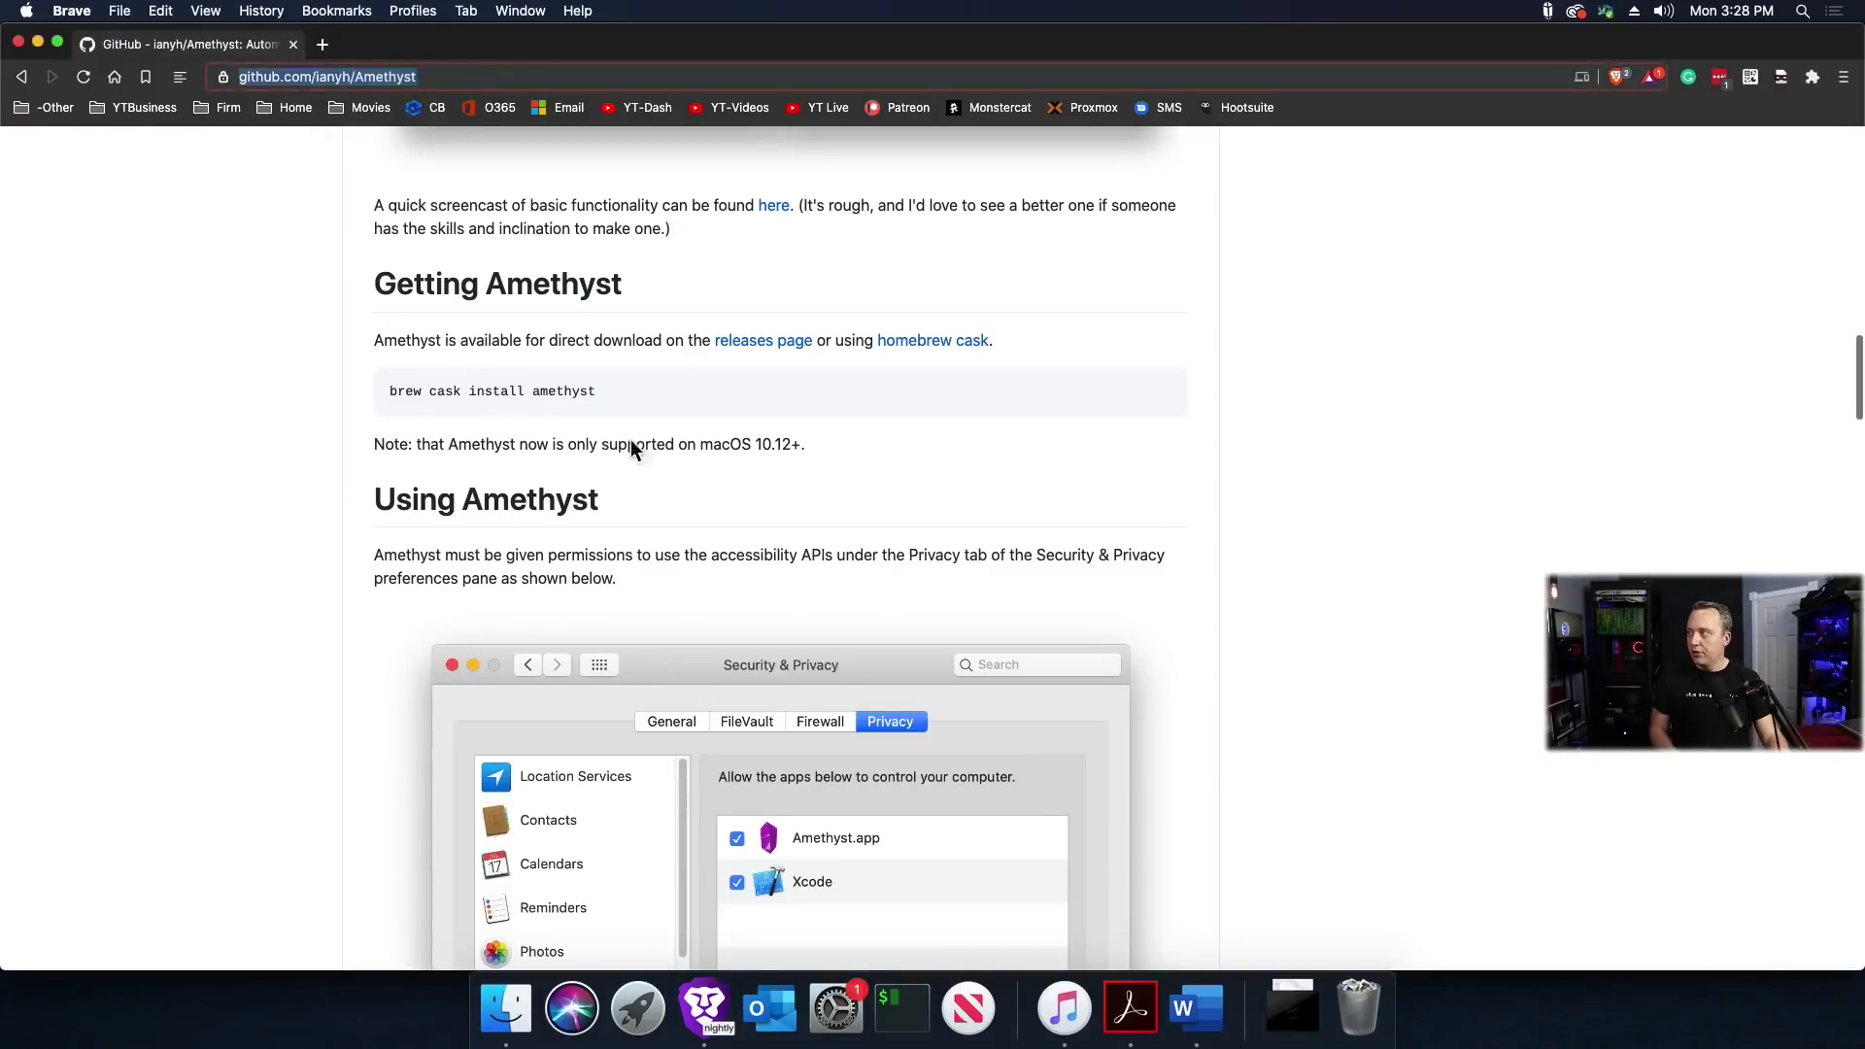
left_click_drag(616, 390, 366, 391)
right_click(439, 397)
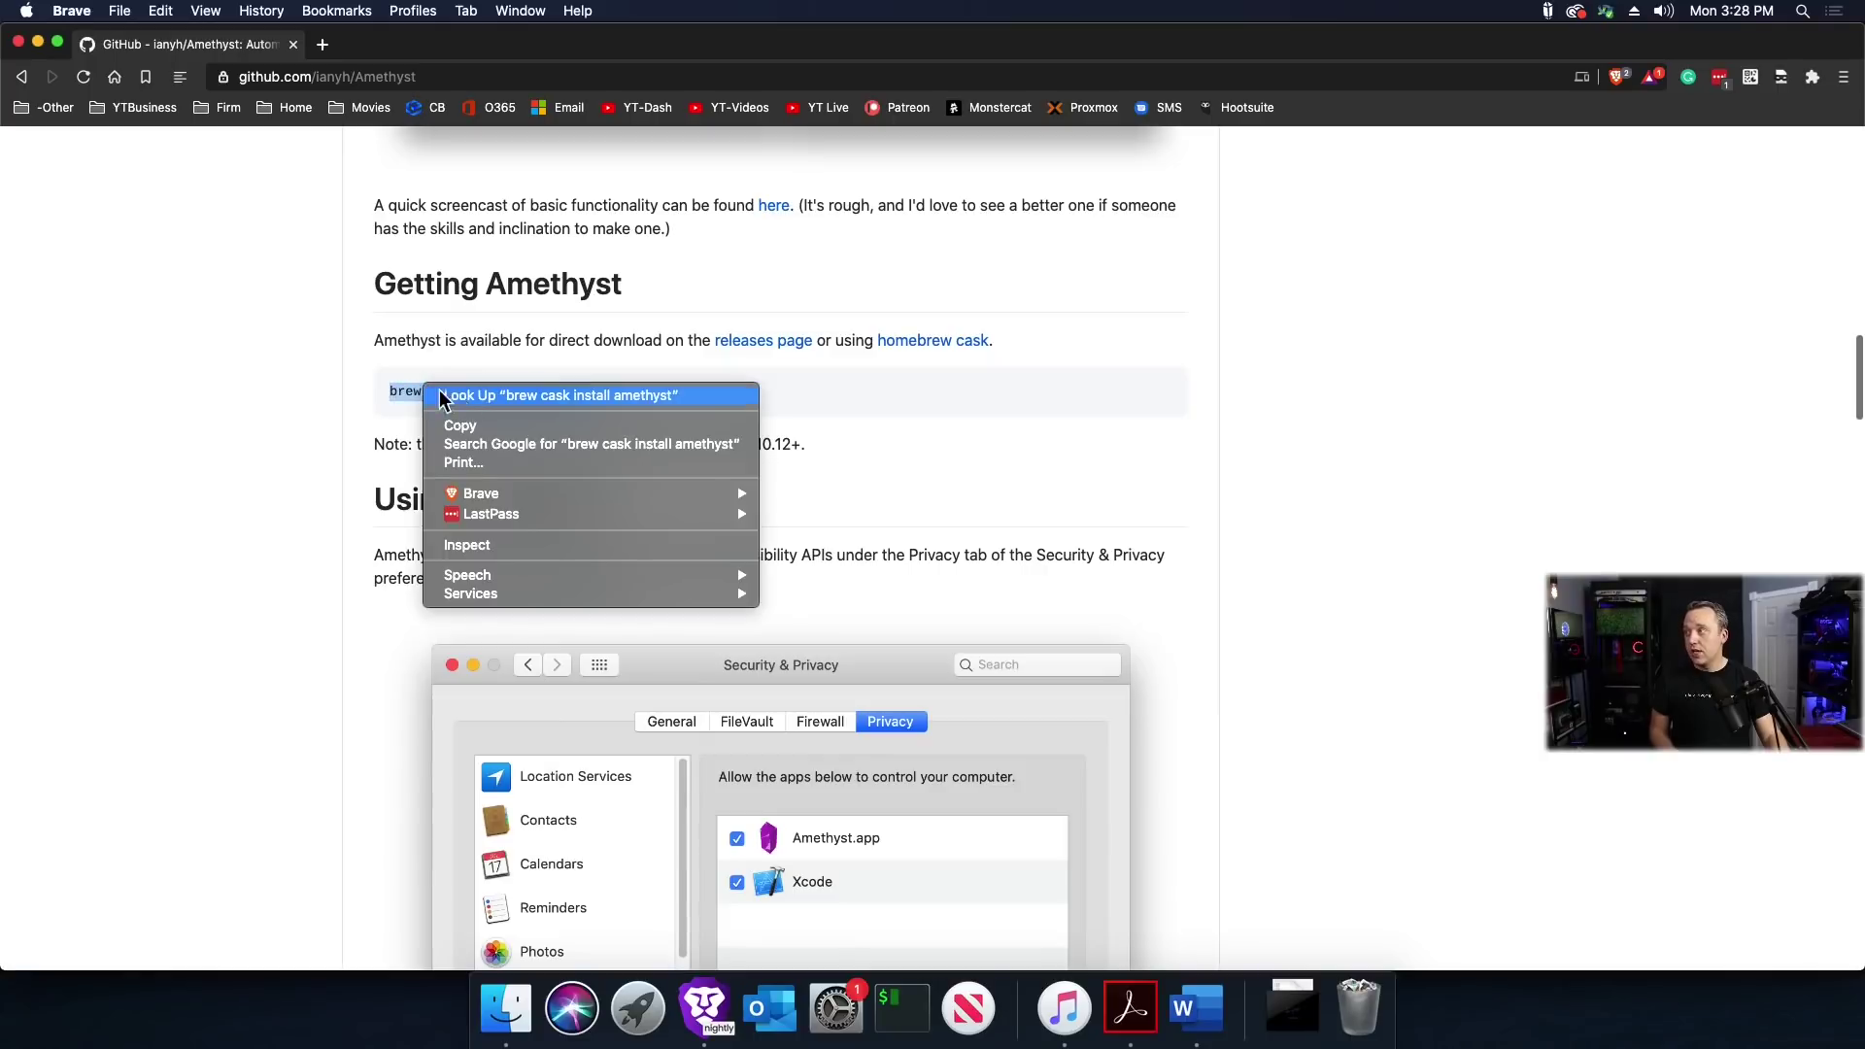
left_click(458, 426)
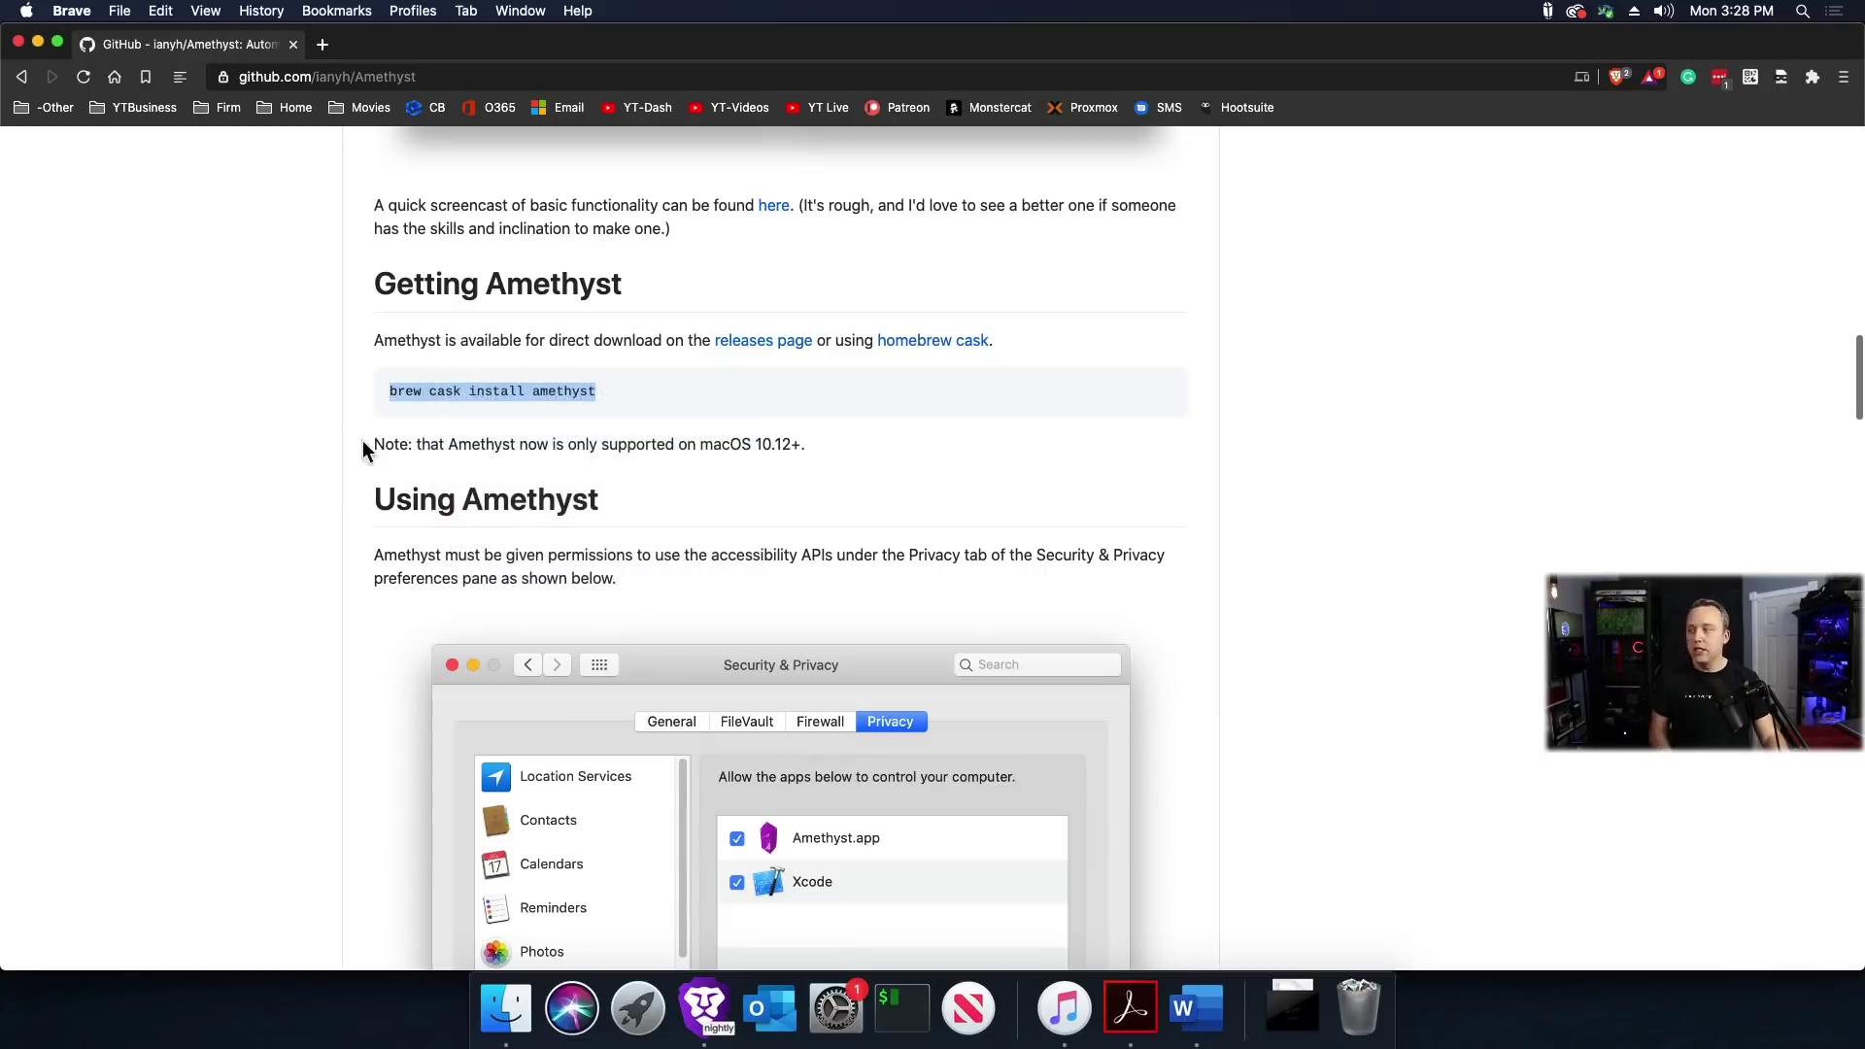
scroll(363, 445, "down", 5)
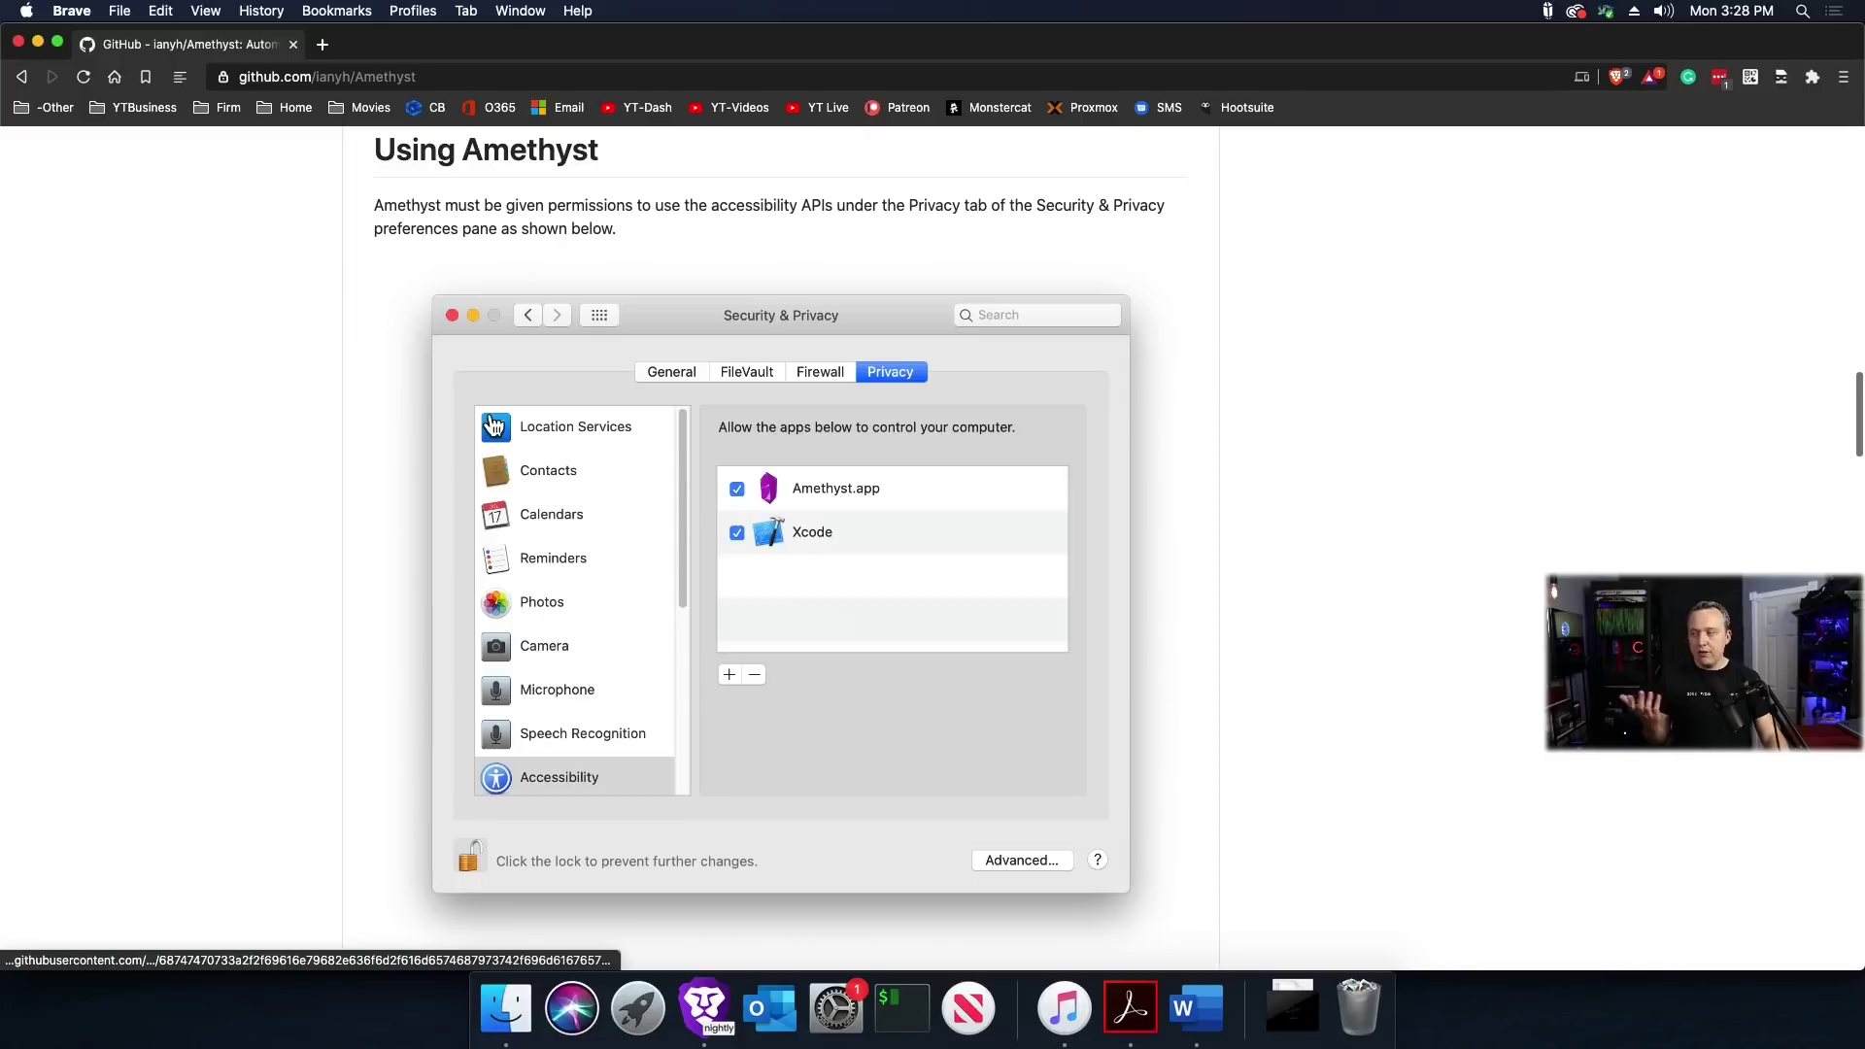
left_click(901, 1022)
Paste and run the Amethyst cask install in iTerm2, see it's already installed, then close the window
right_click(496, 387)
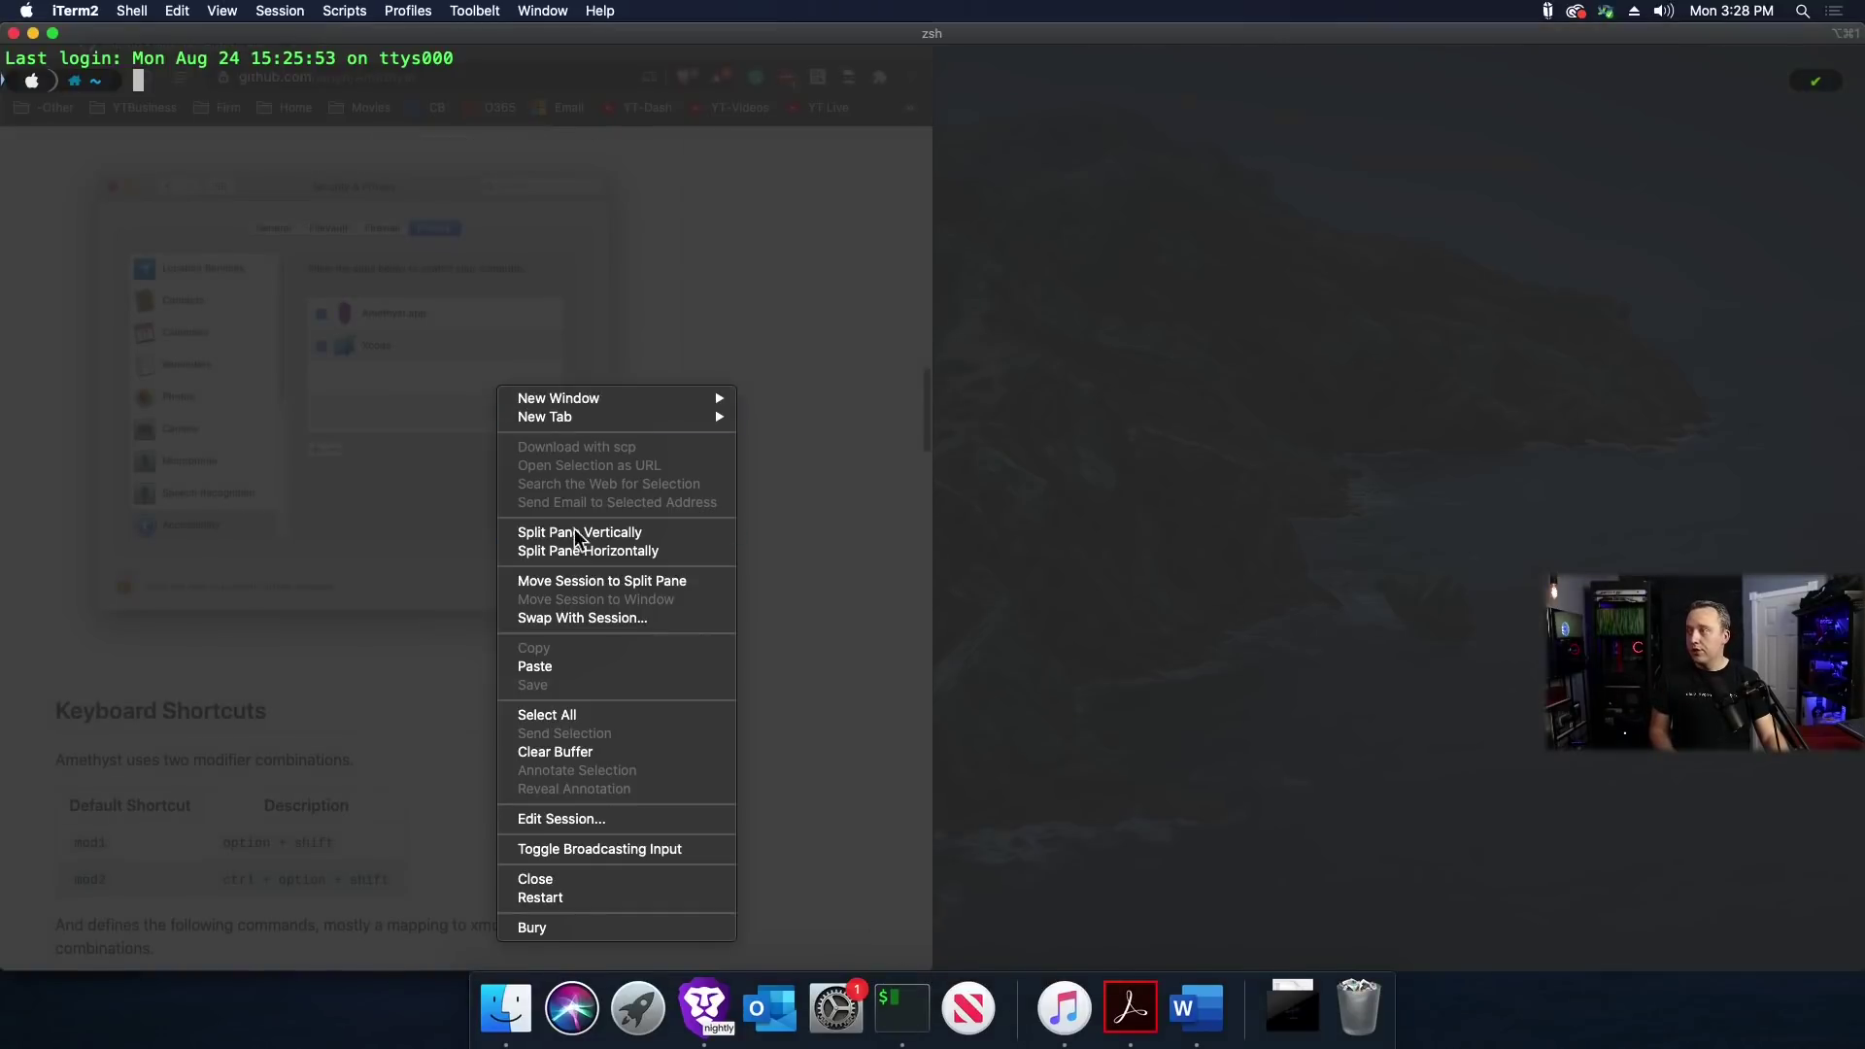
left_click(571, 670)
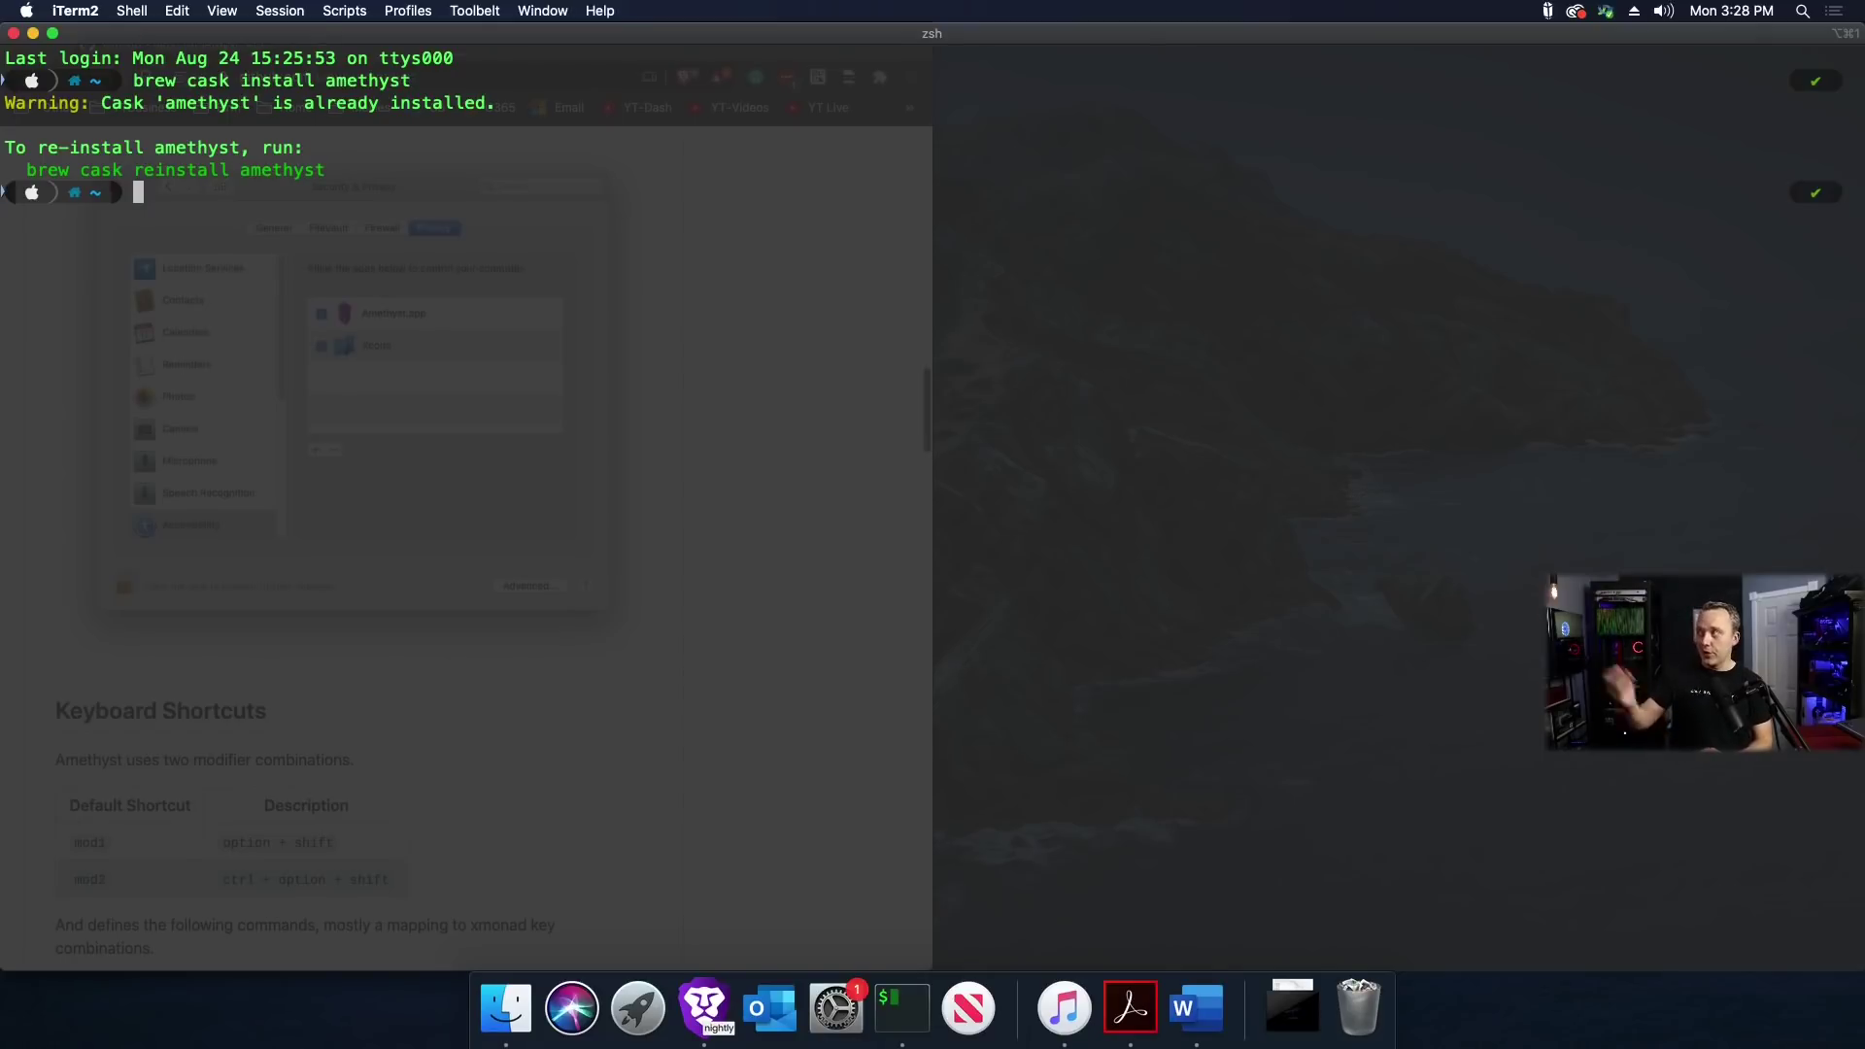
left_click(13, 34)
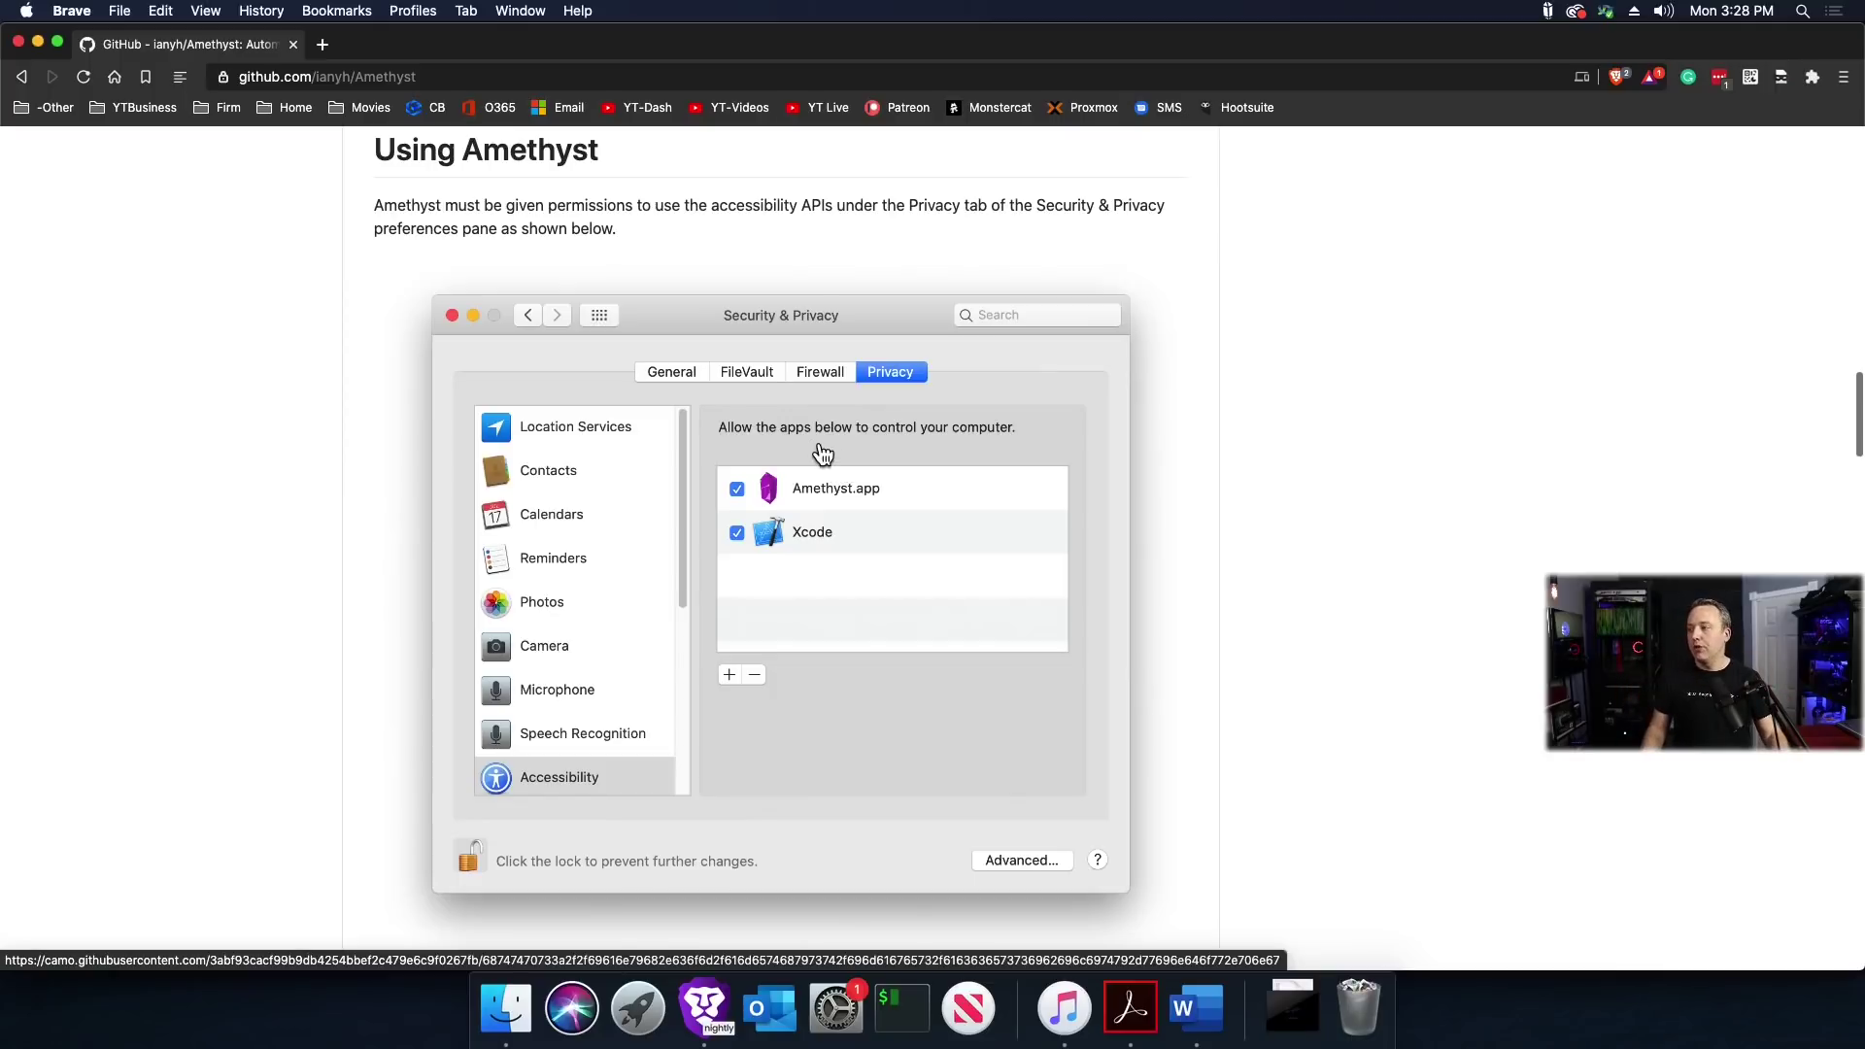
Unlock the Security & Privacy Accessibility list with the admin password
left_click(835, 1008)
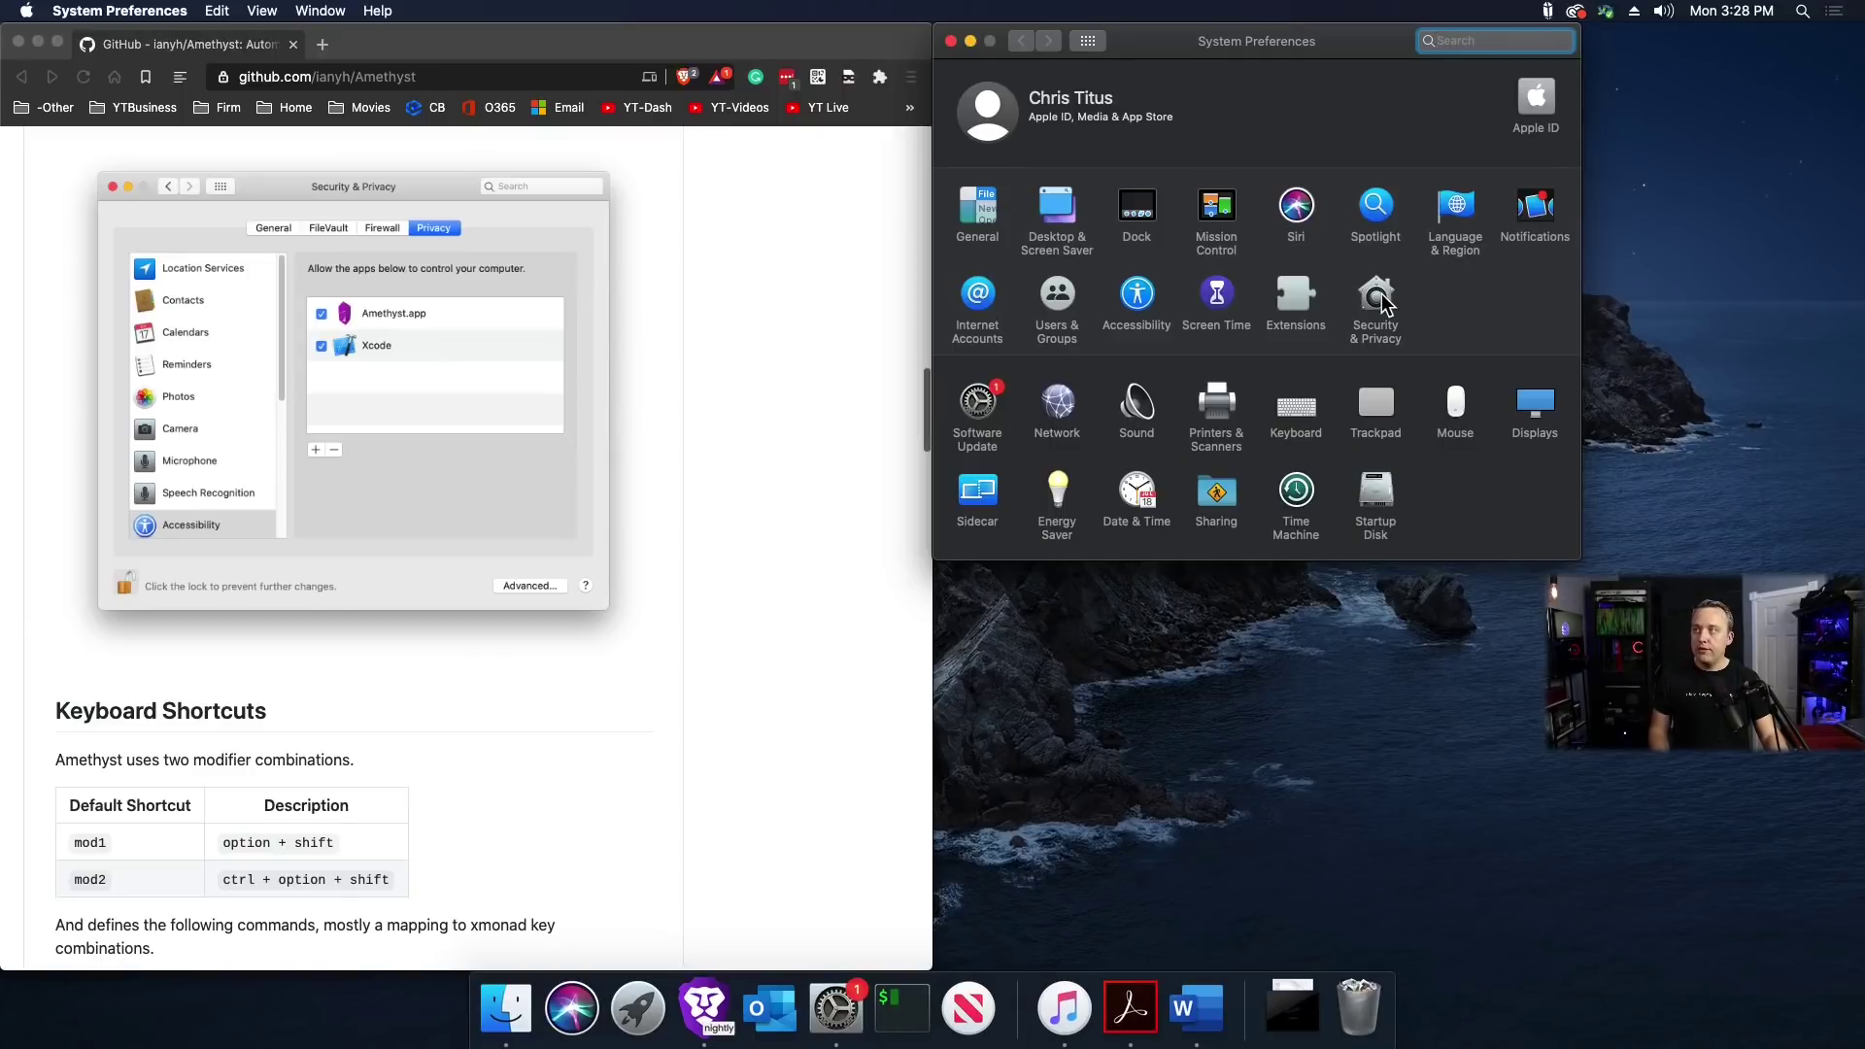
left_click(1378, 296)
scroll(1055, 342, "down", 5)
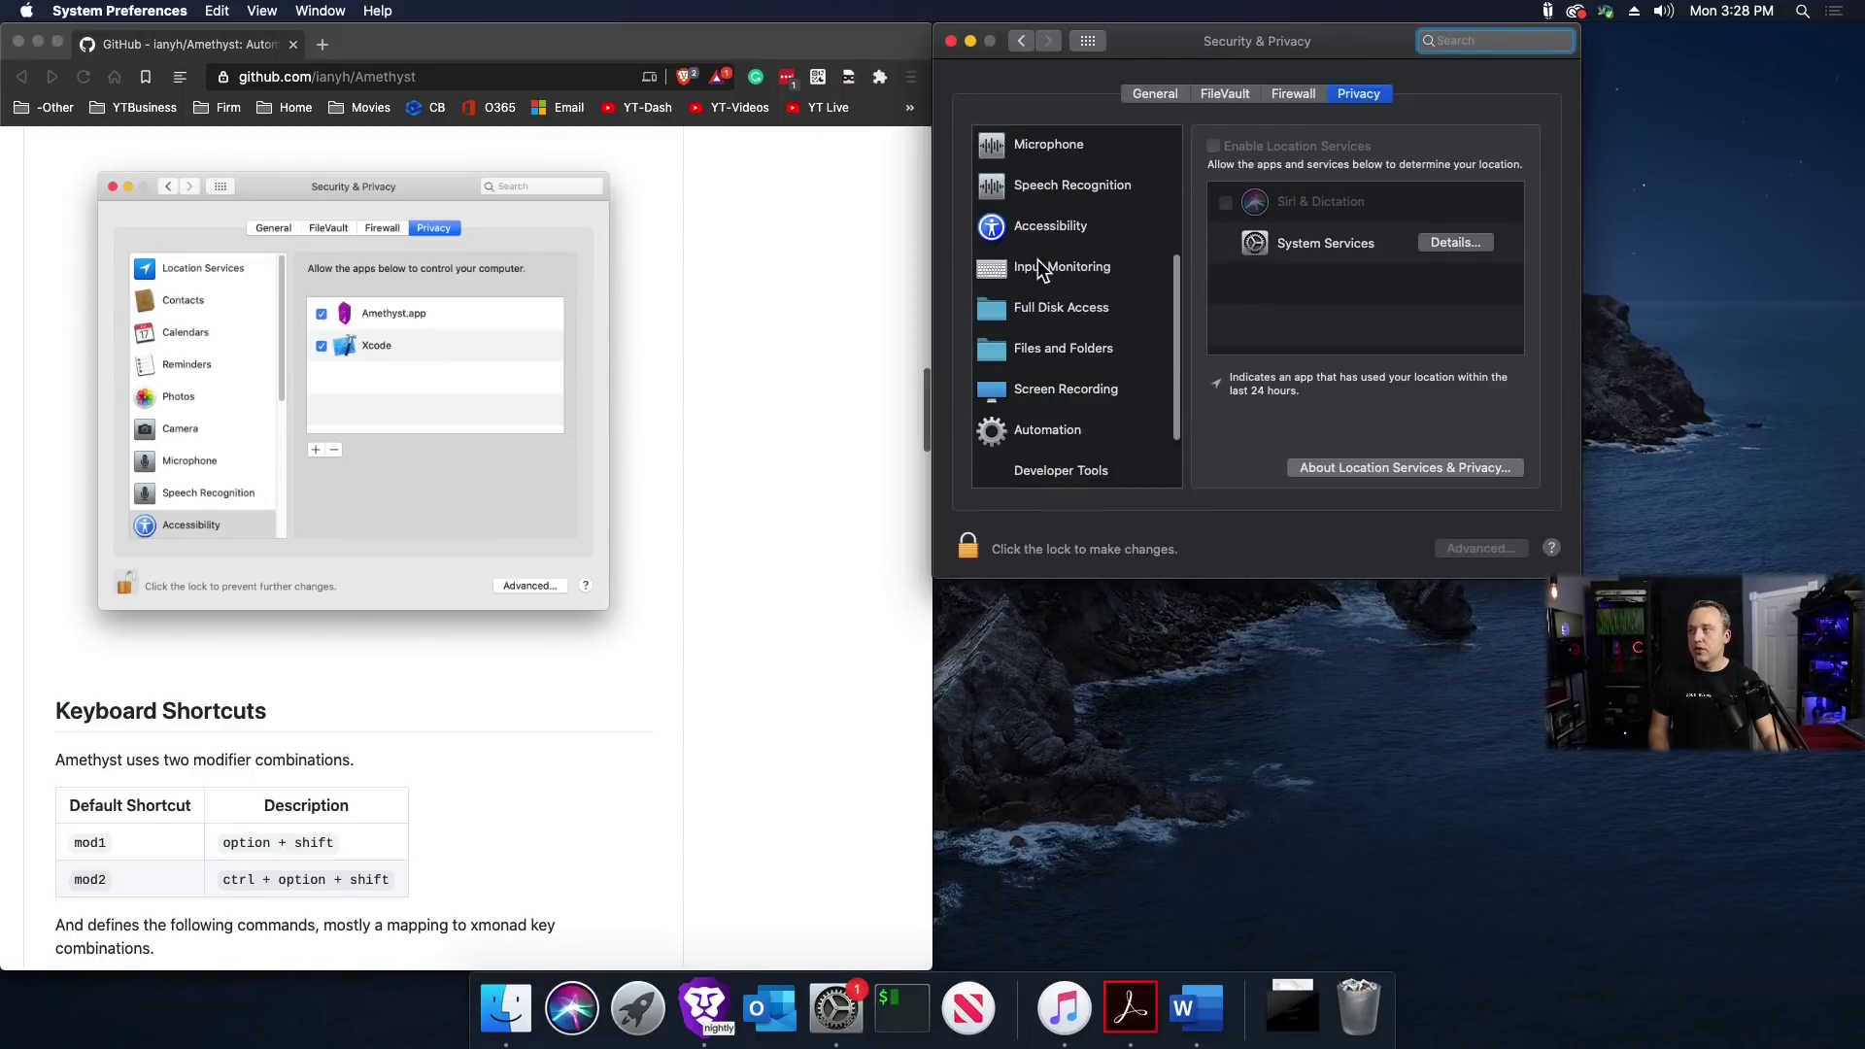
left_click(1035, 234)
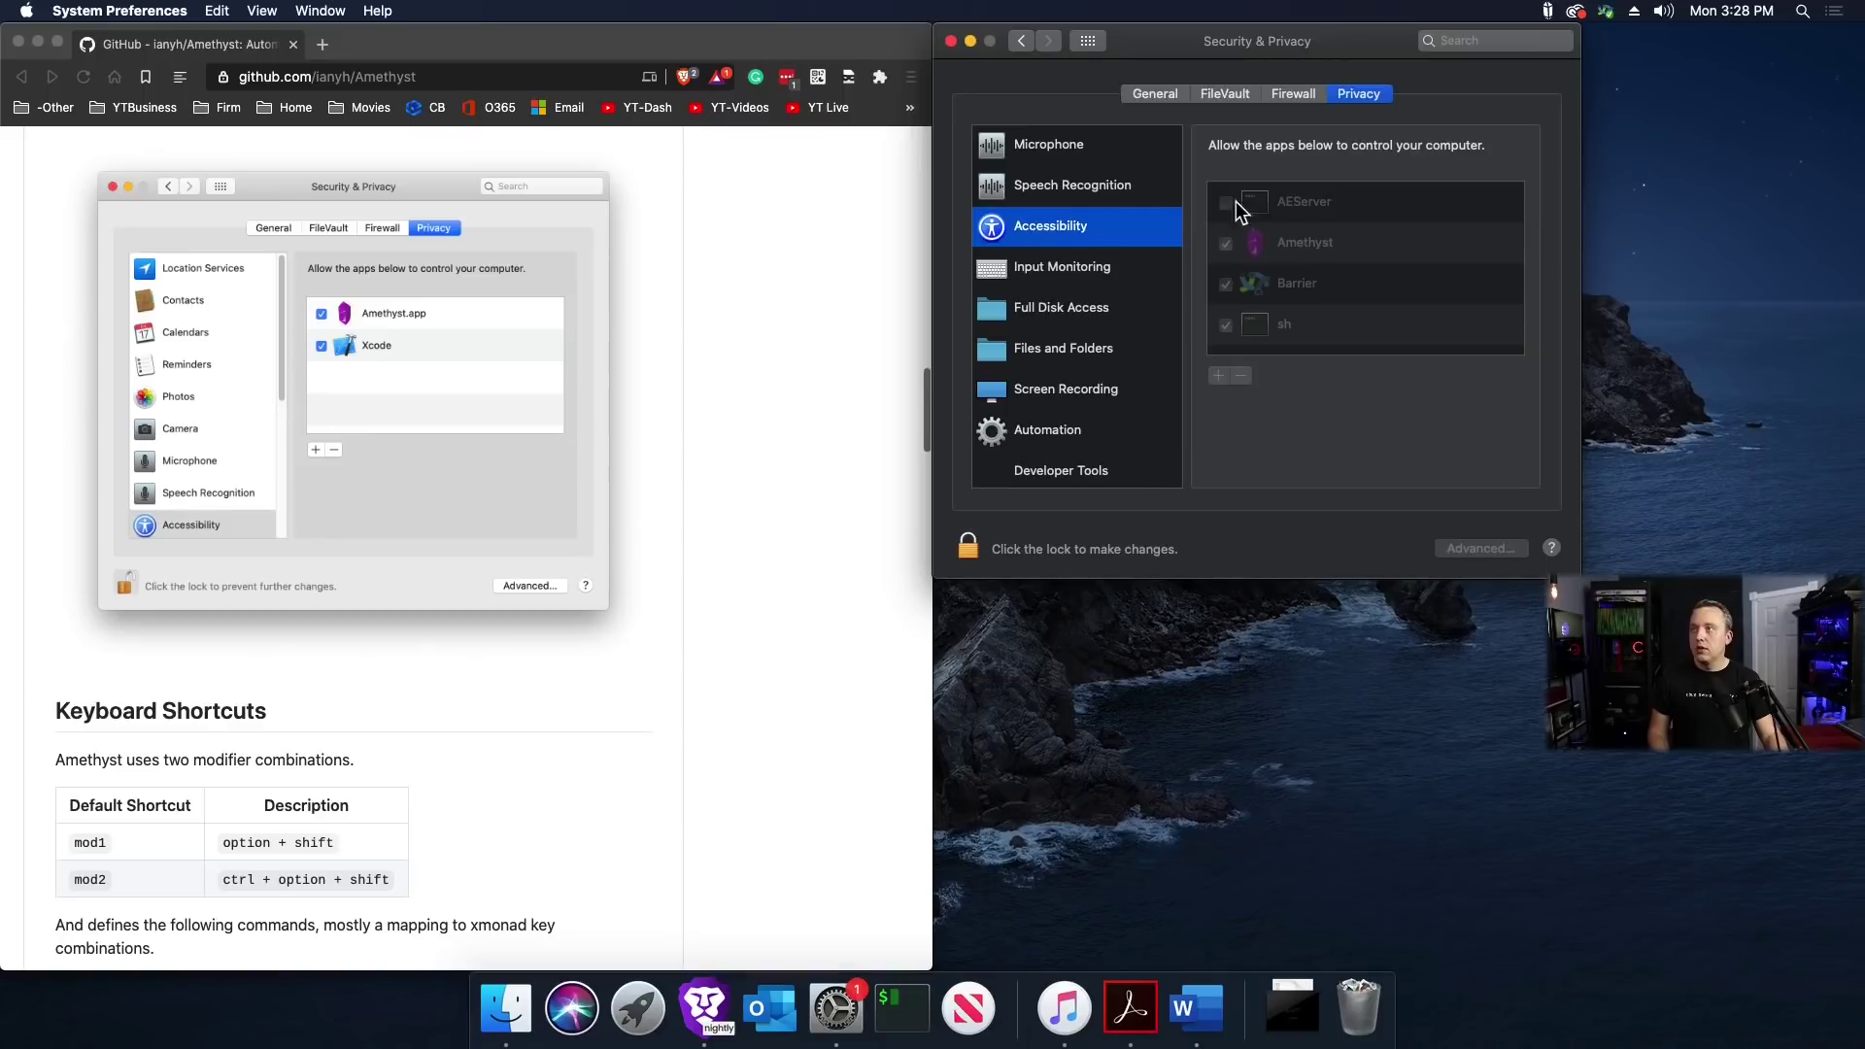
left_click(967, 547)
type("••••")
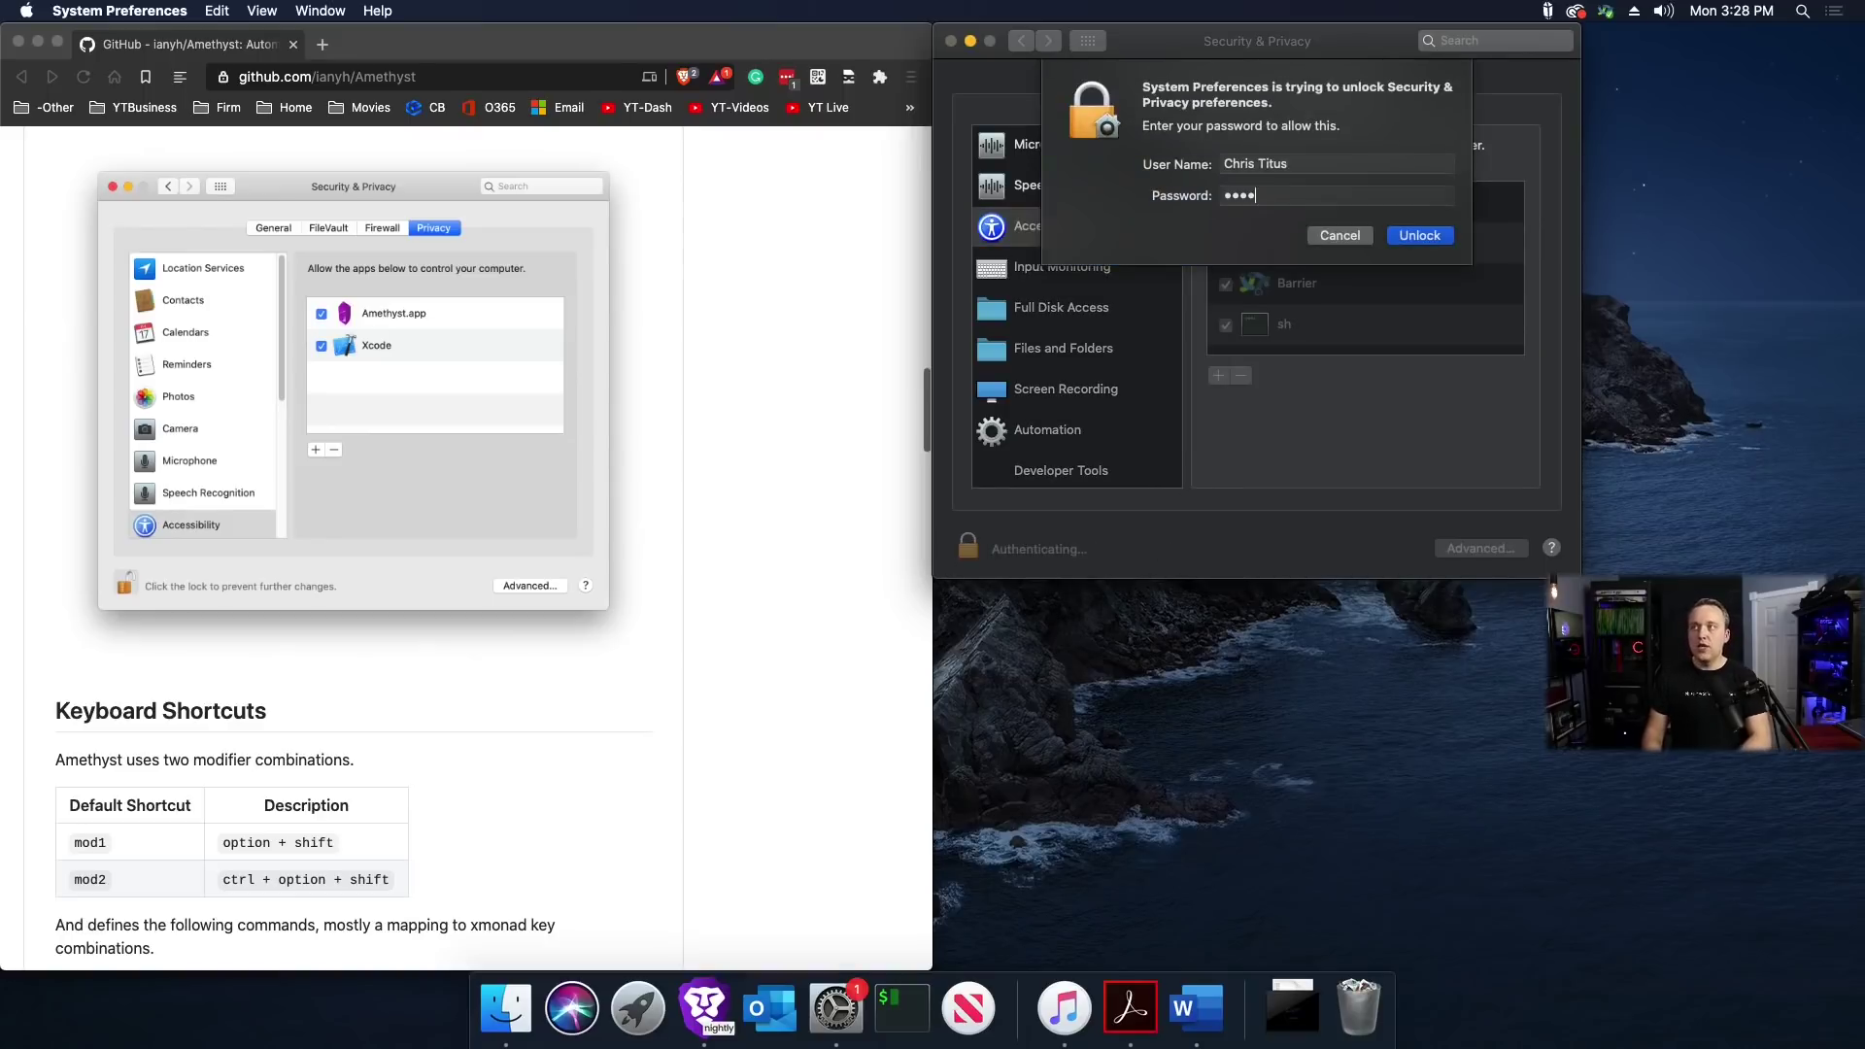
key("Return")
Confirm Amethyst is checked in Accessibility and cancel re-adding it
left_click(1299, 249)
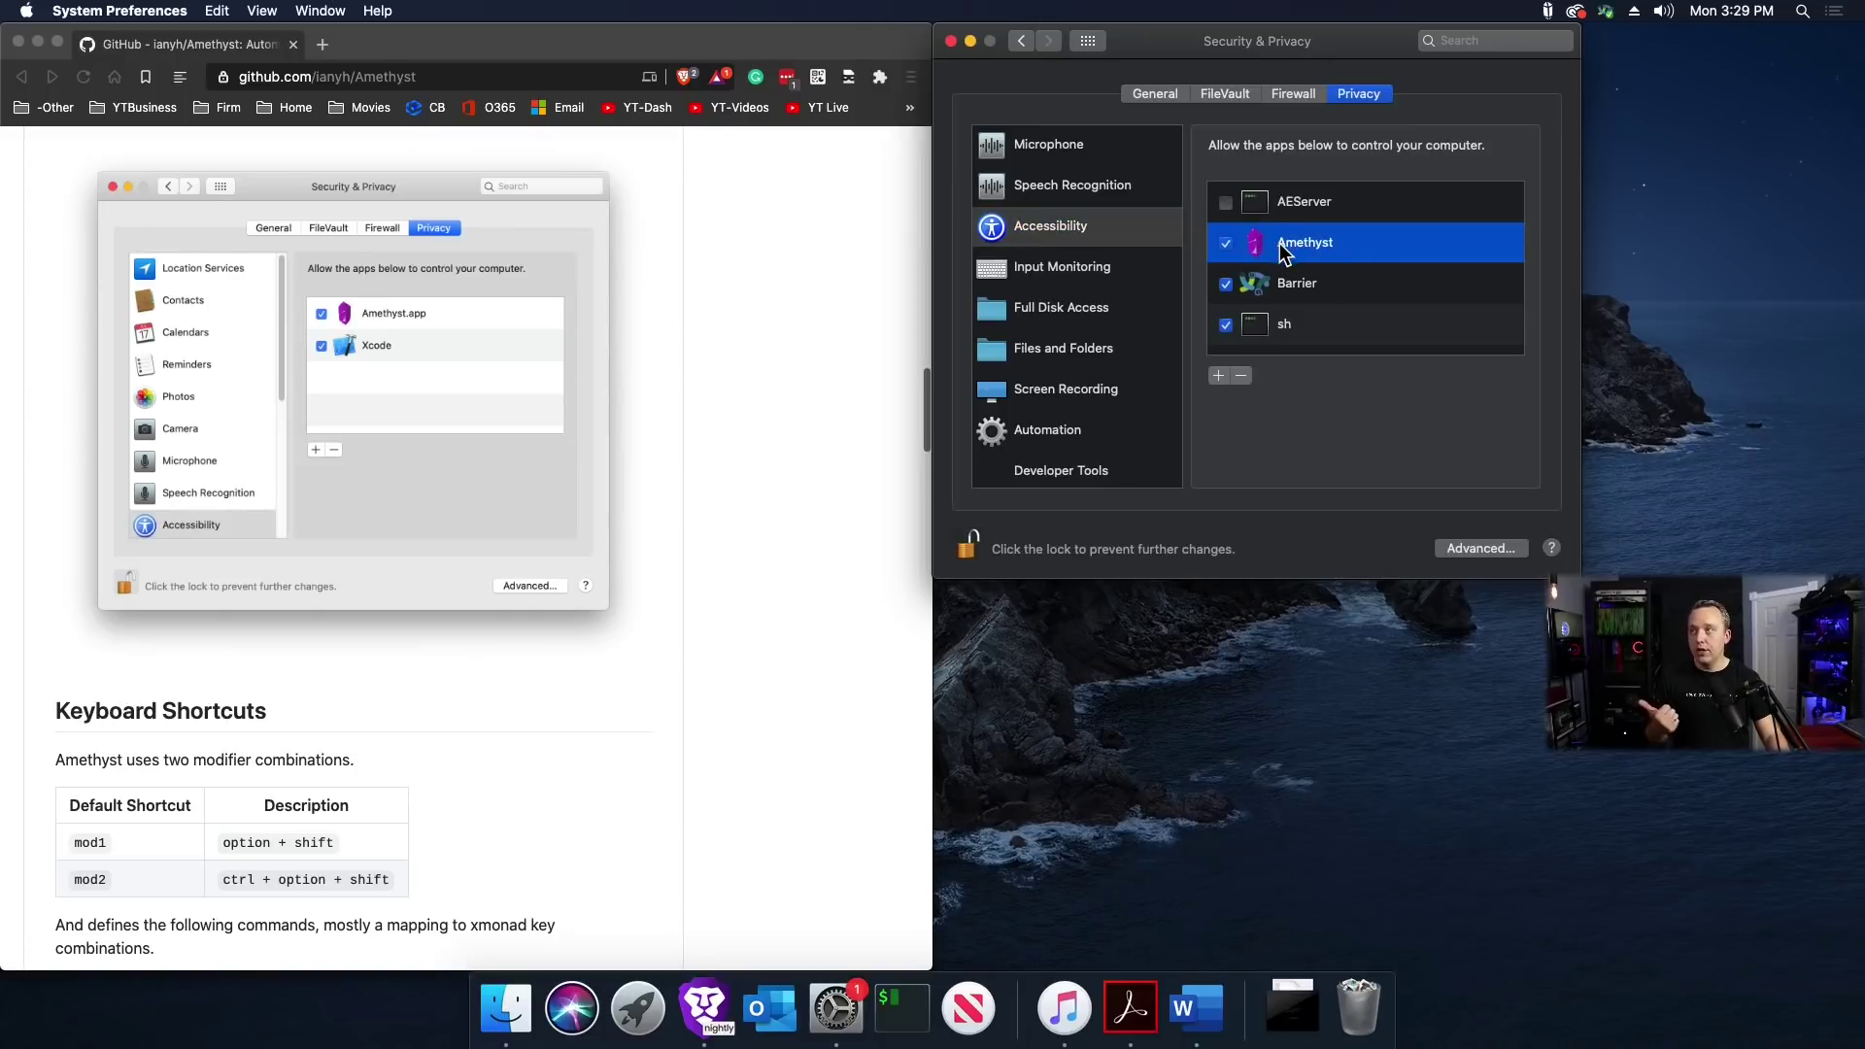
left_click(1218, 376)
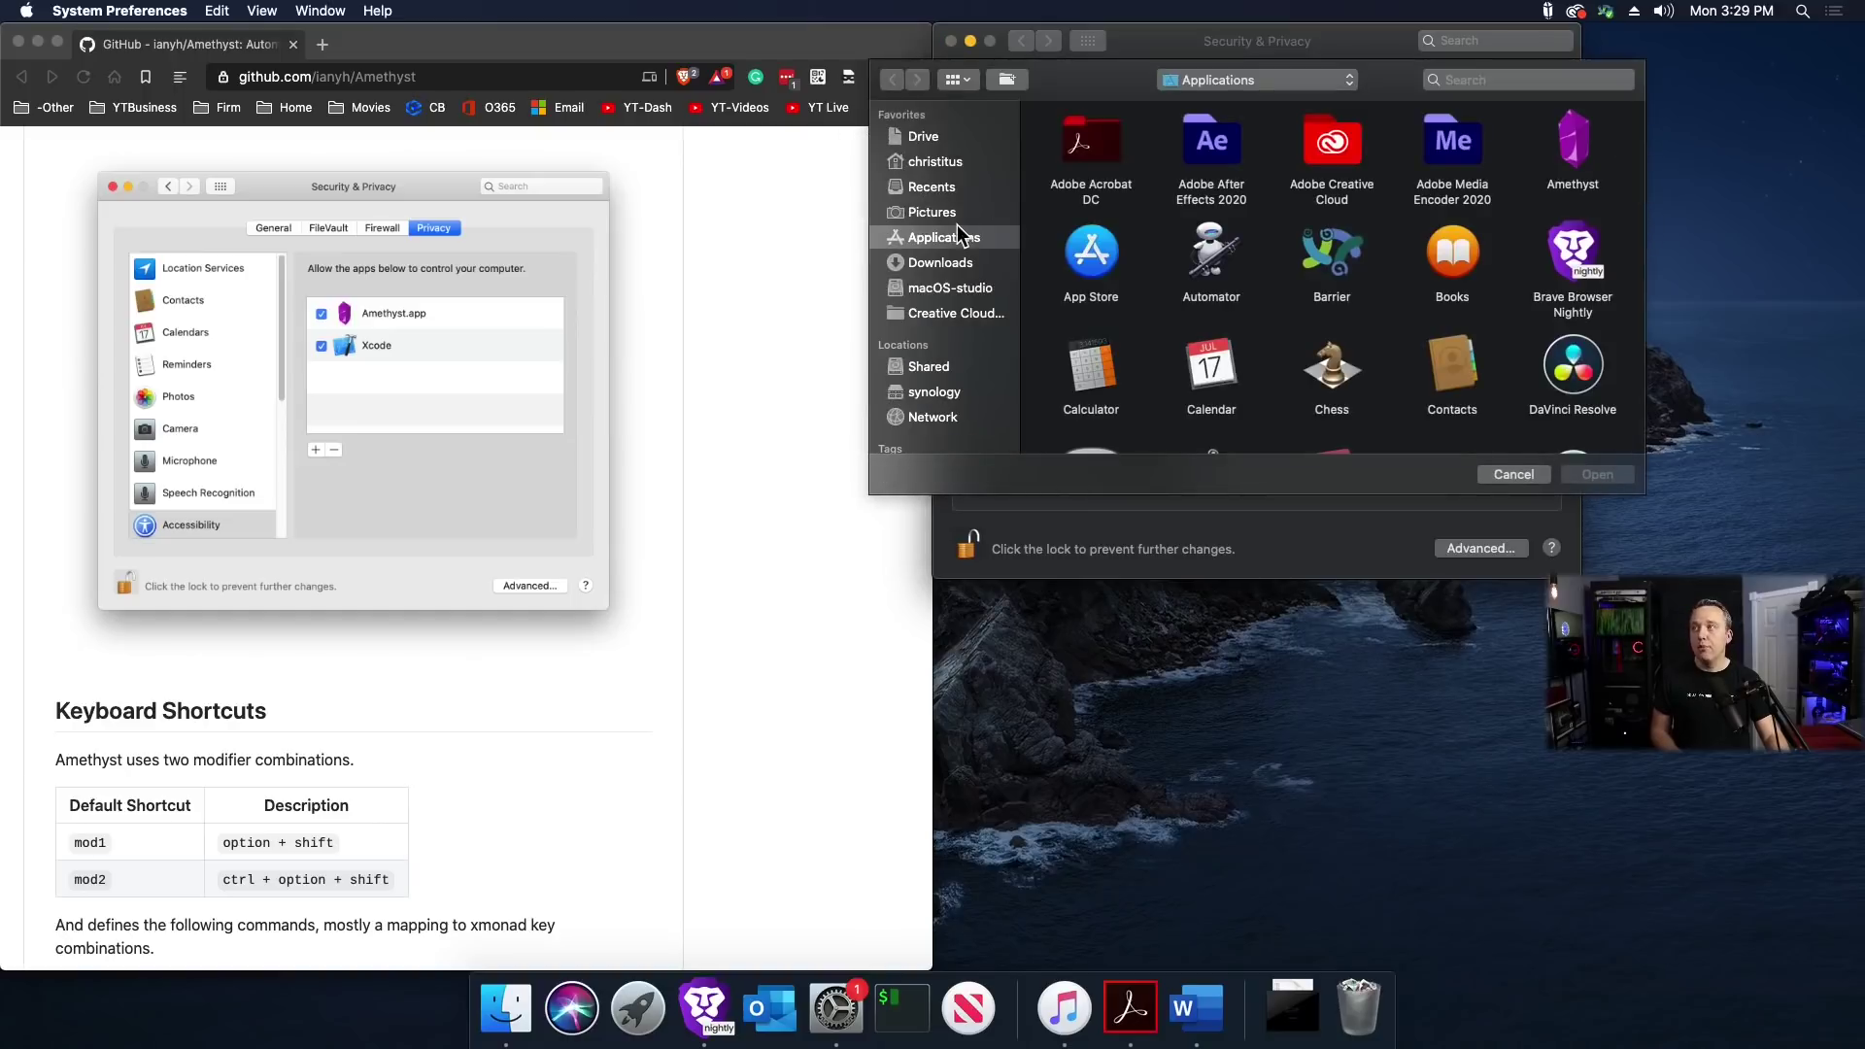
left_click(1581, 156)
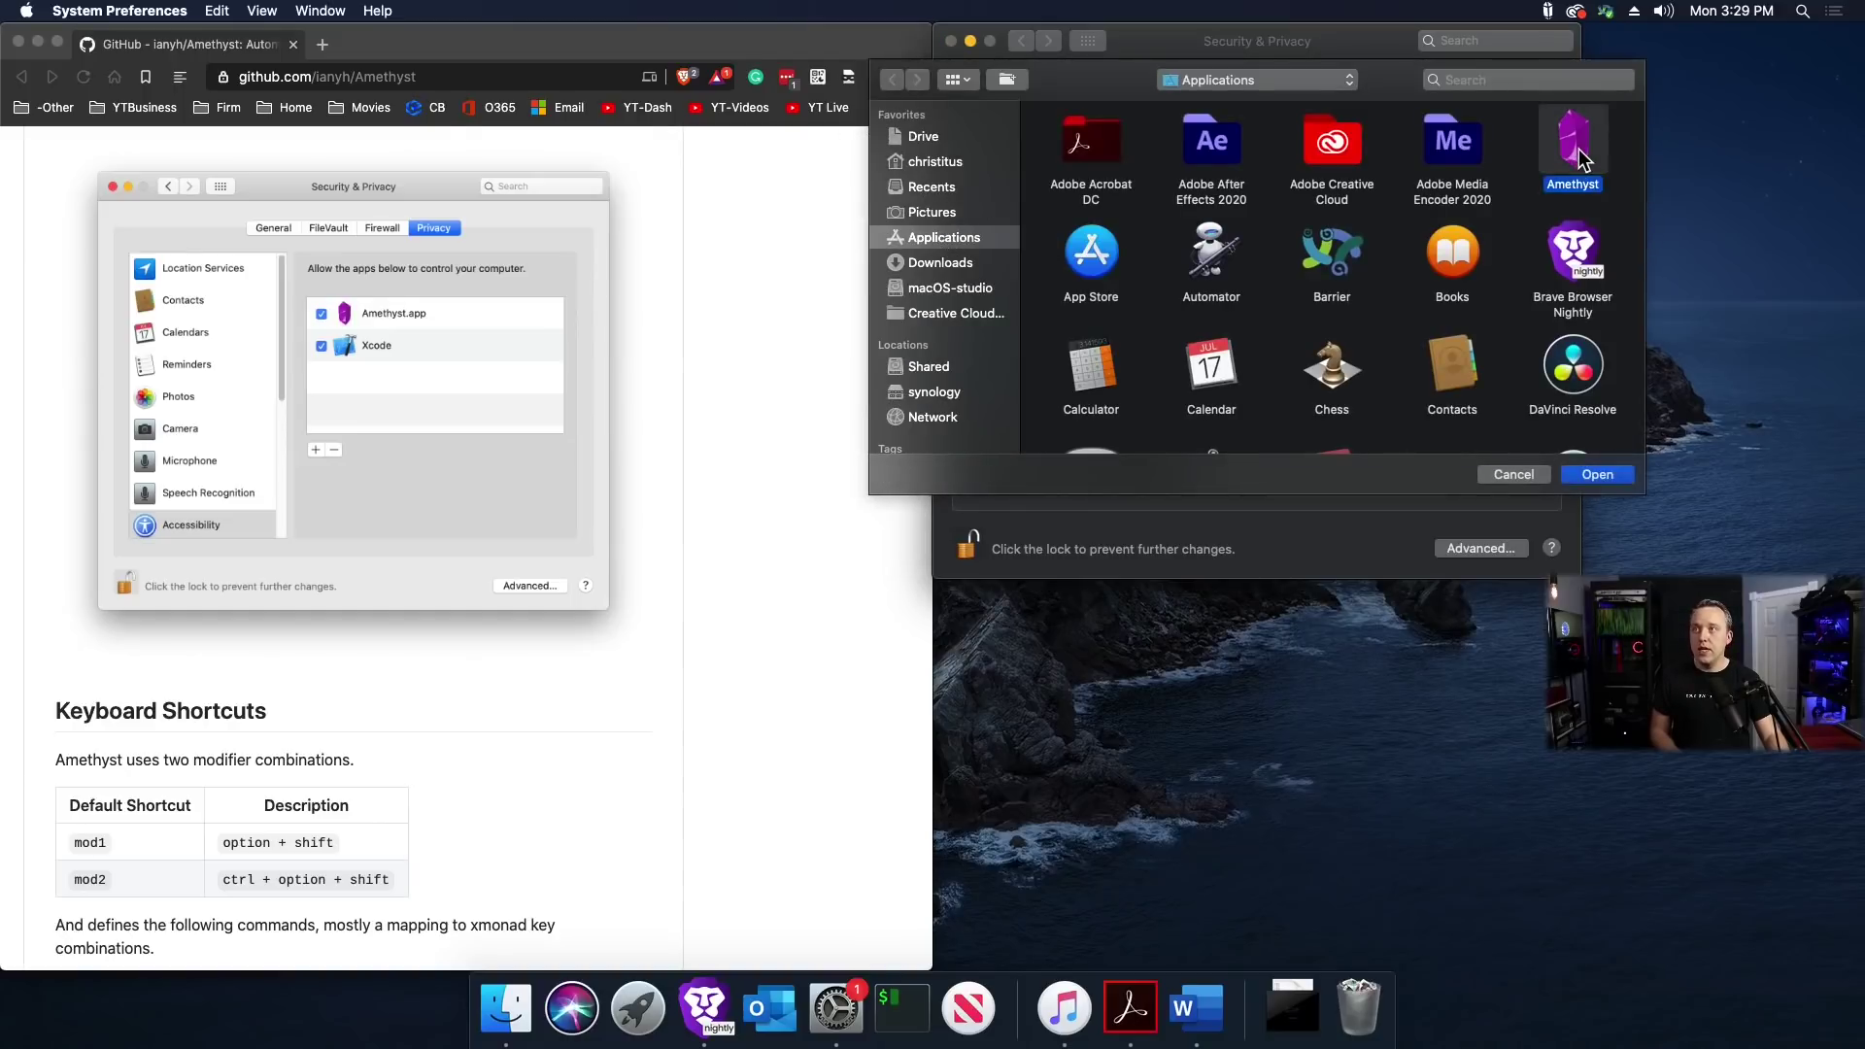
left_click(1533, 480)
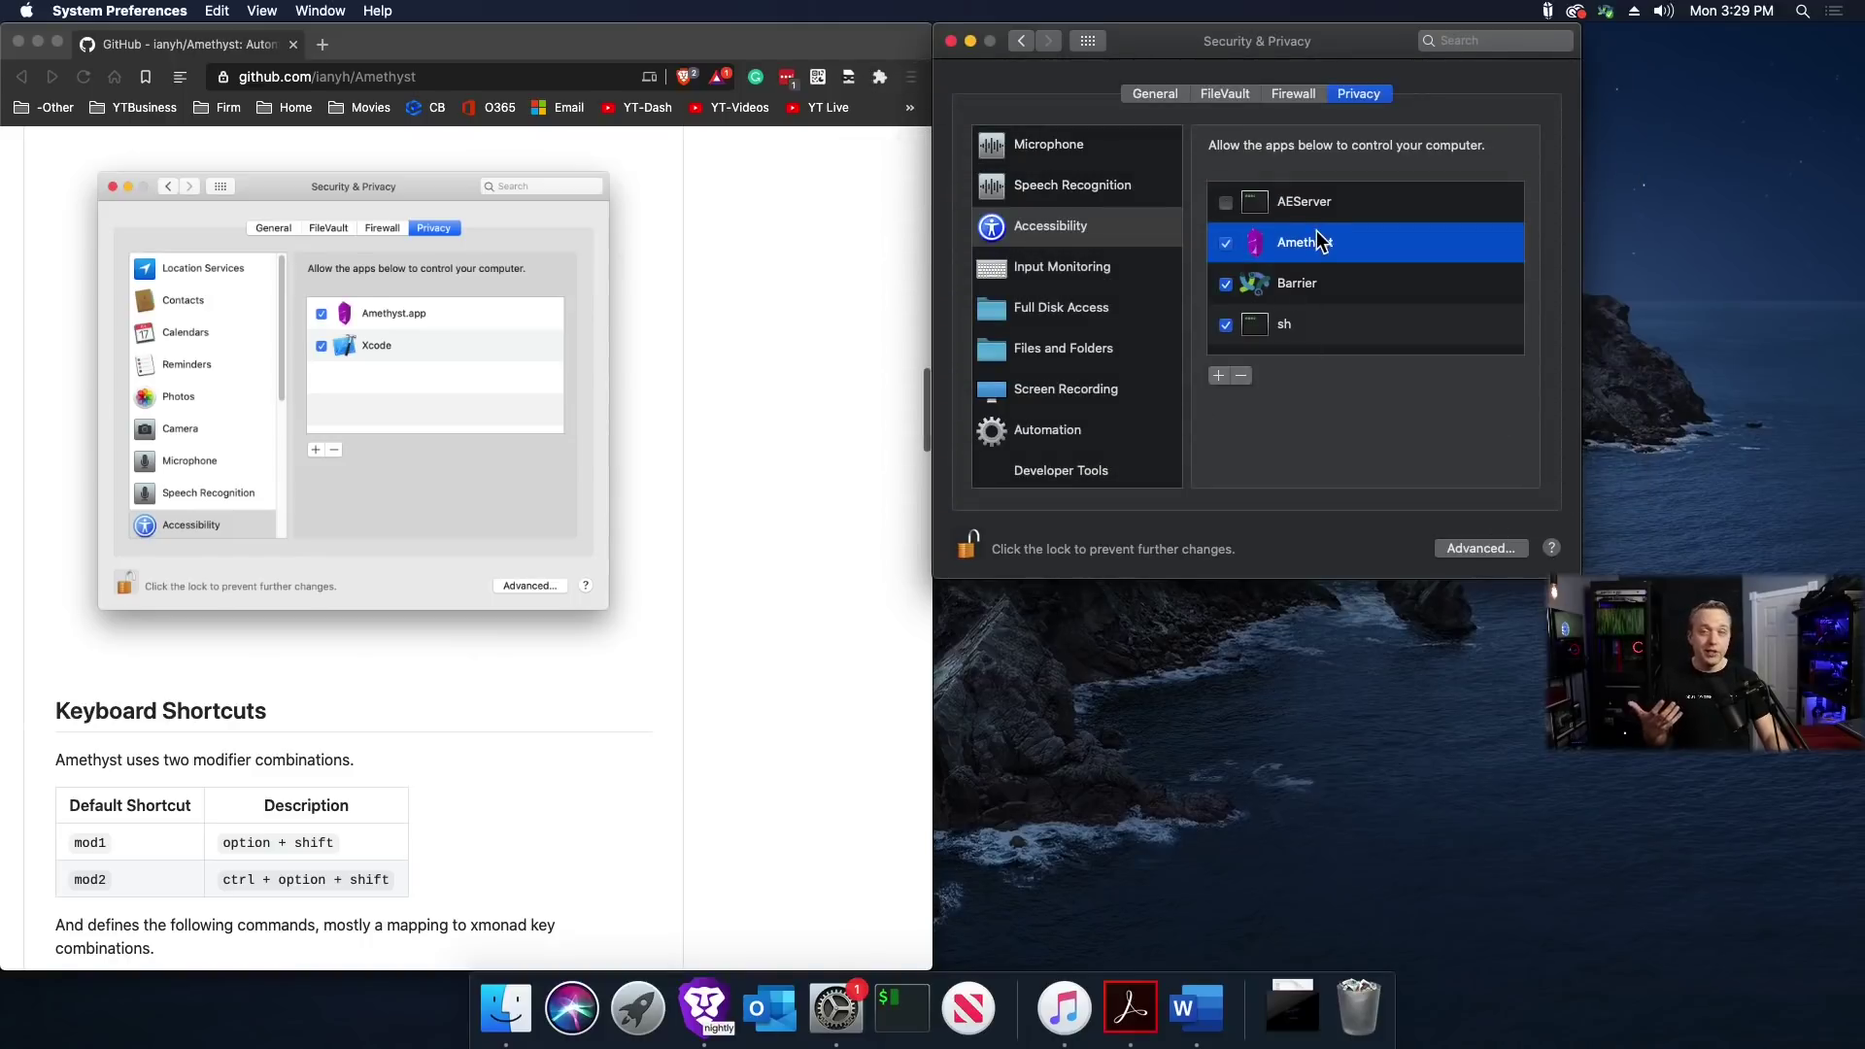
Close System Preferences, quit Amethyst from its menu-bar icon and relaunch it from Launchpad
left_click(951, 42)
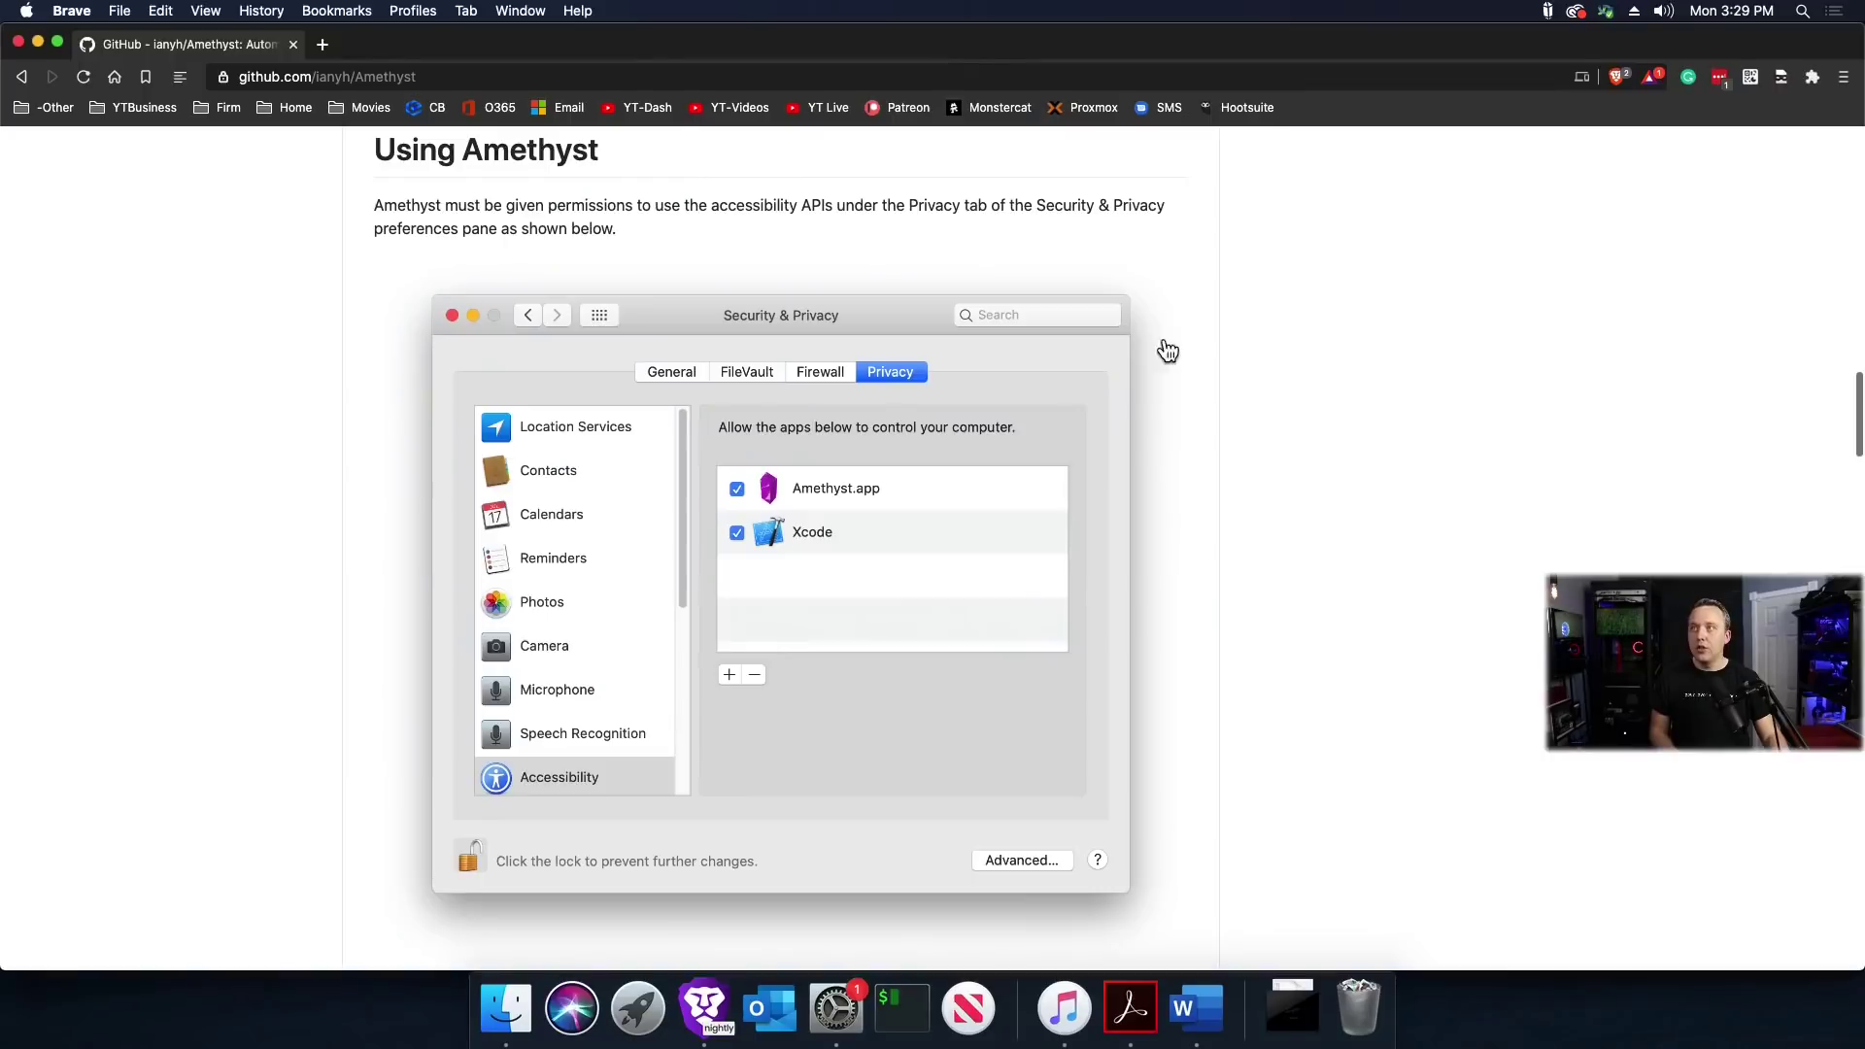
left_click(1547, 12)
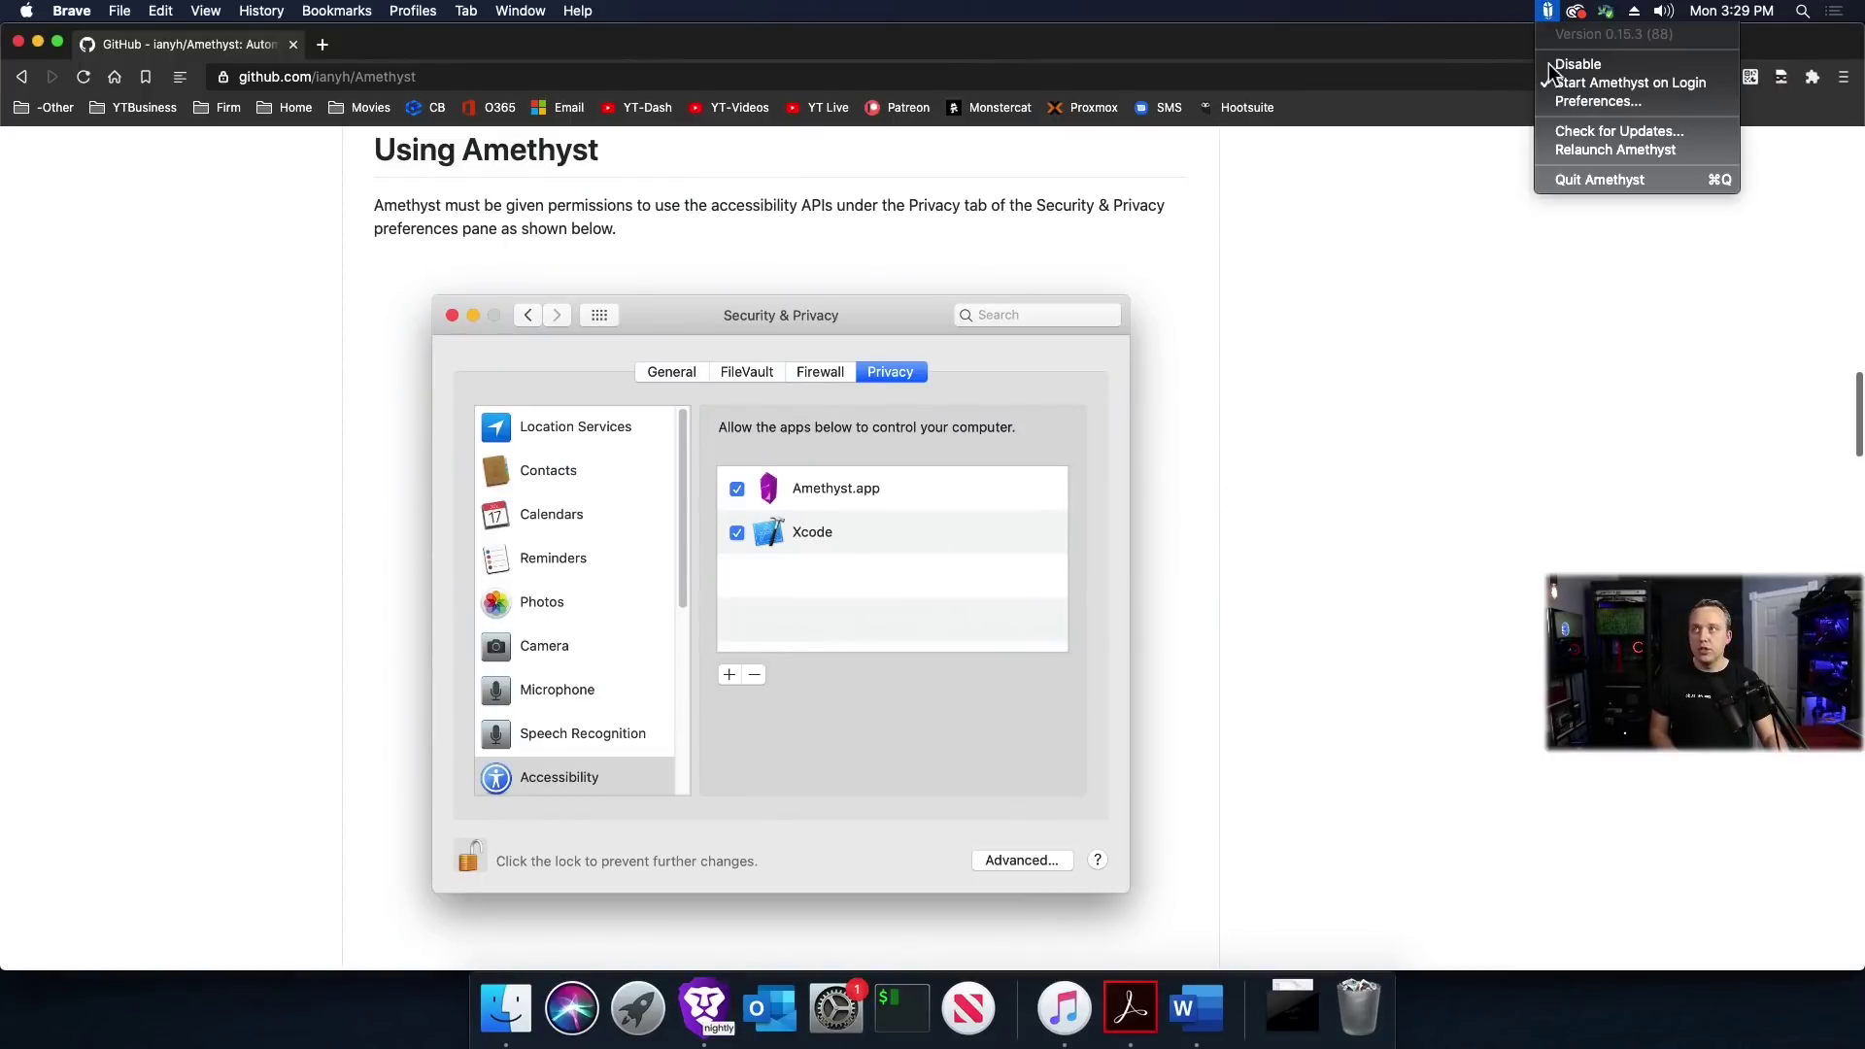
left_click(1603, 180)
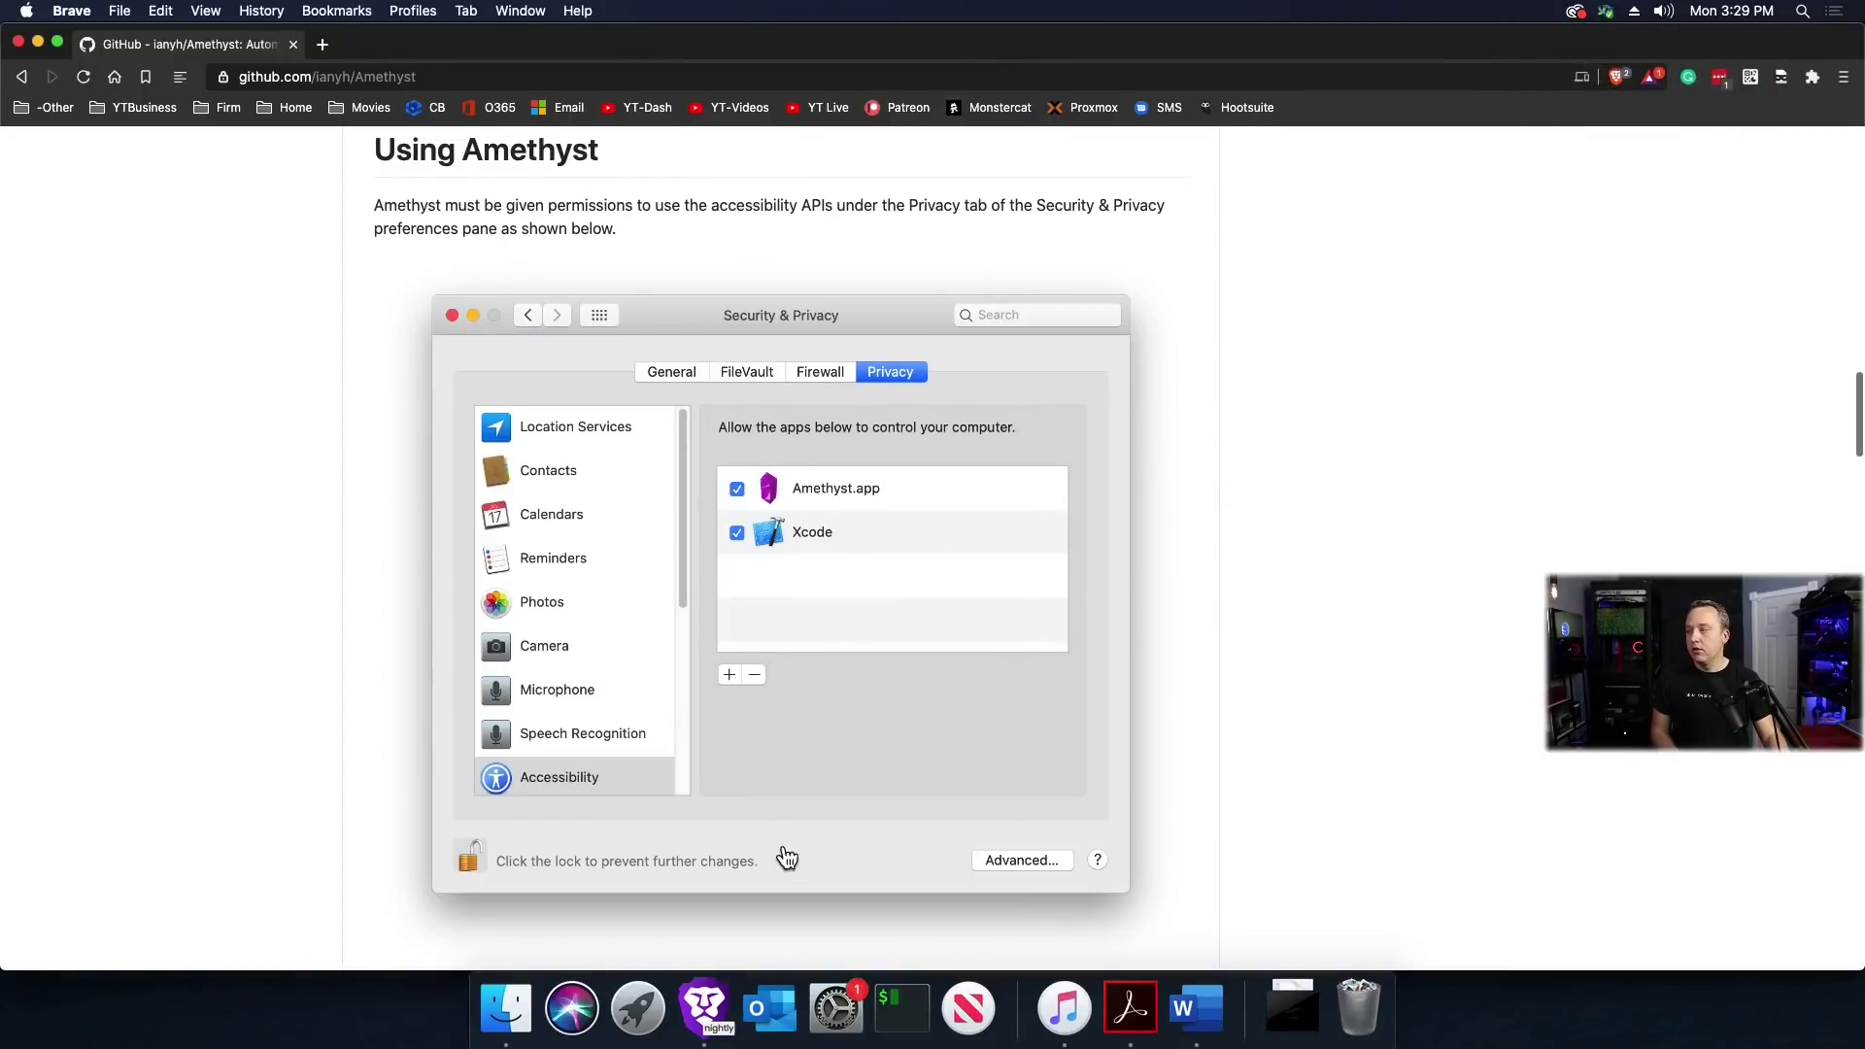
left_click(635, 1010)
type("am")
left_click(1240, 133)
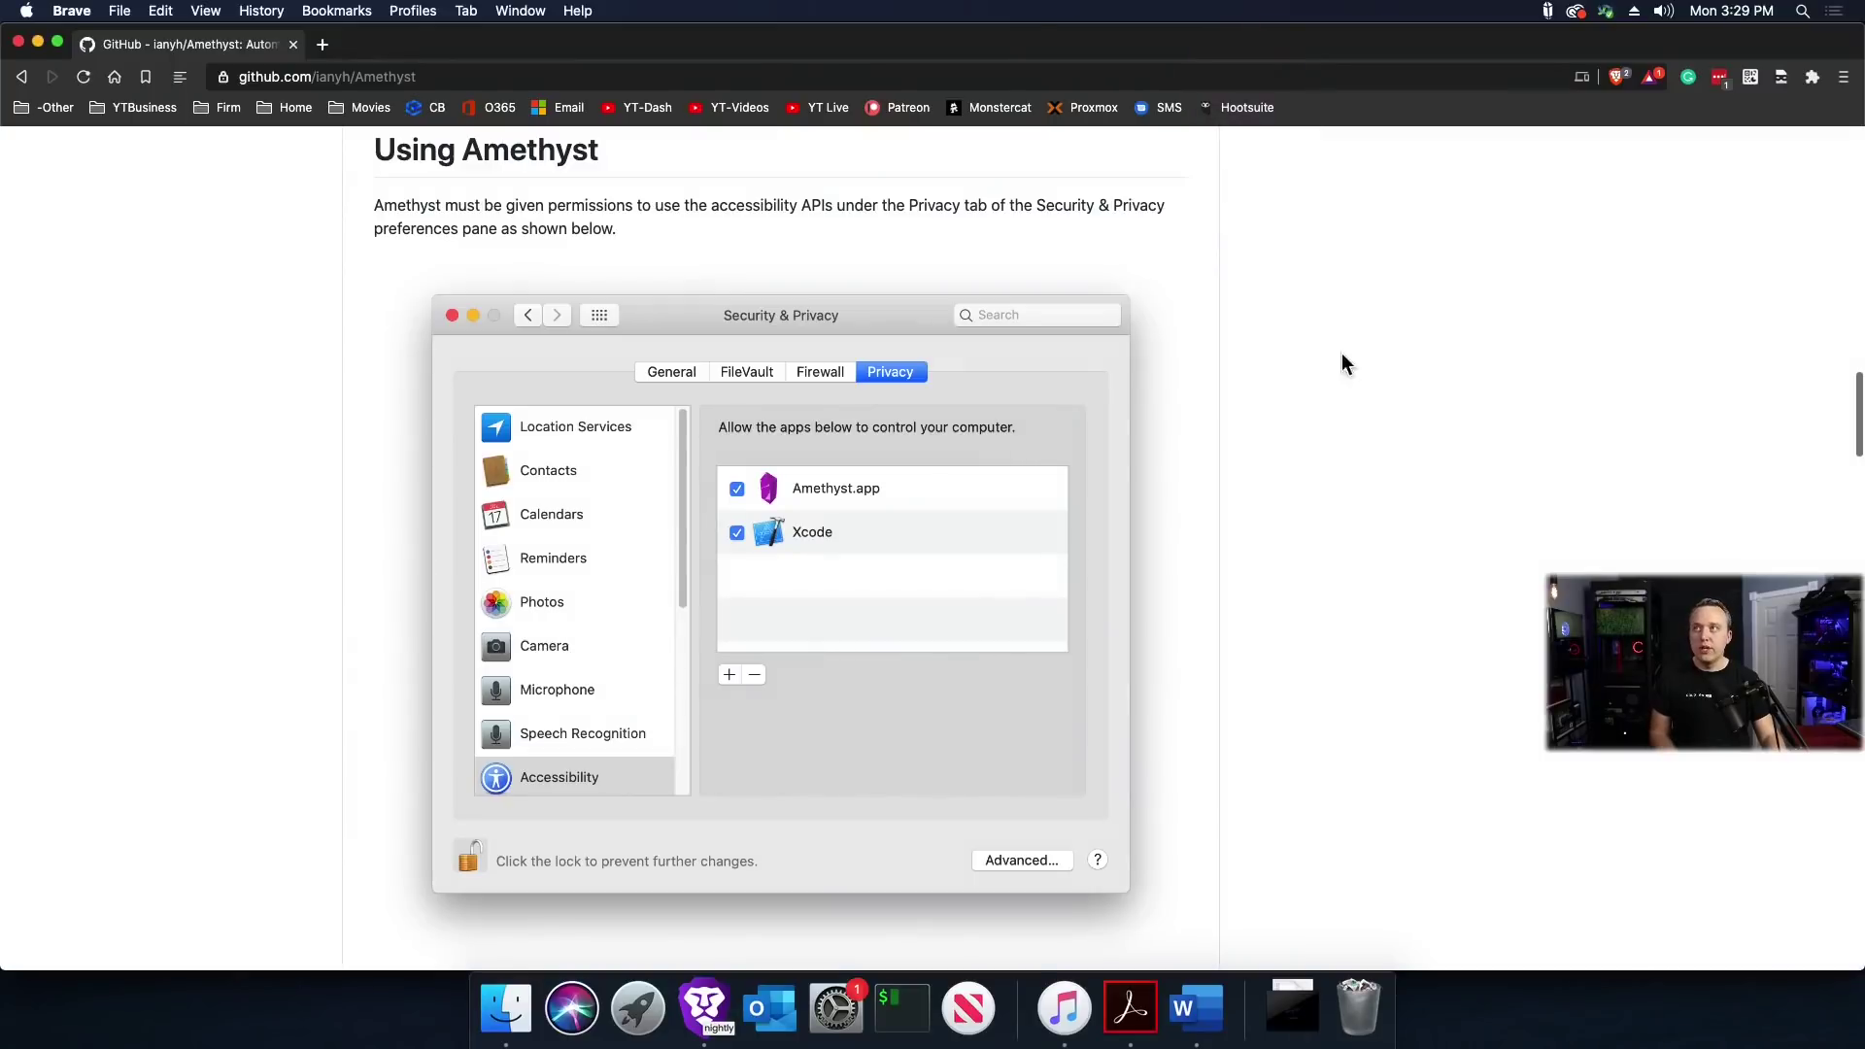
Open Amethyst's preferences on the keyboard shortcut settings
left_click(1548, 12)
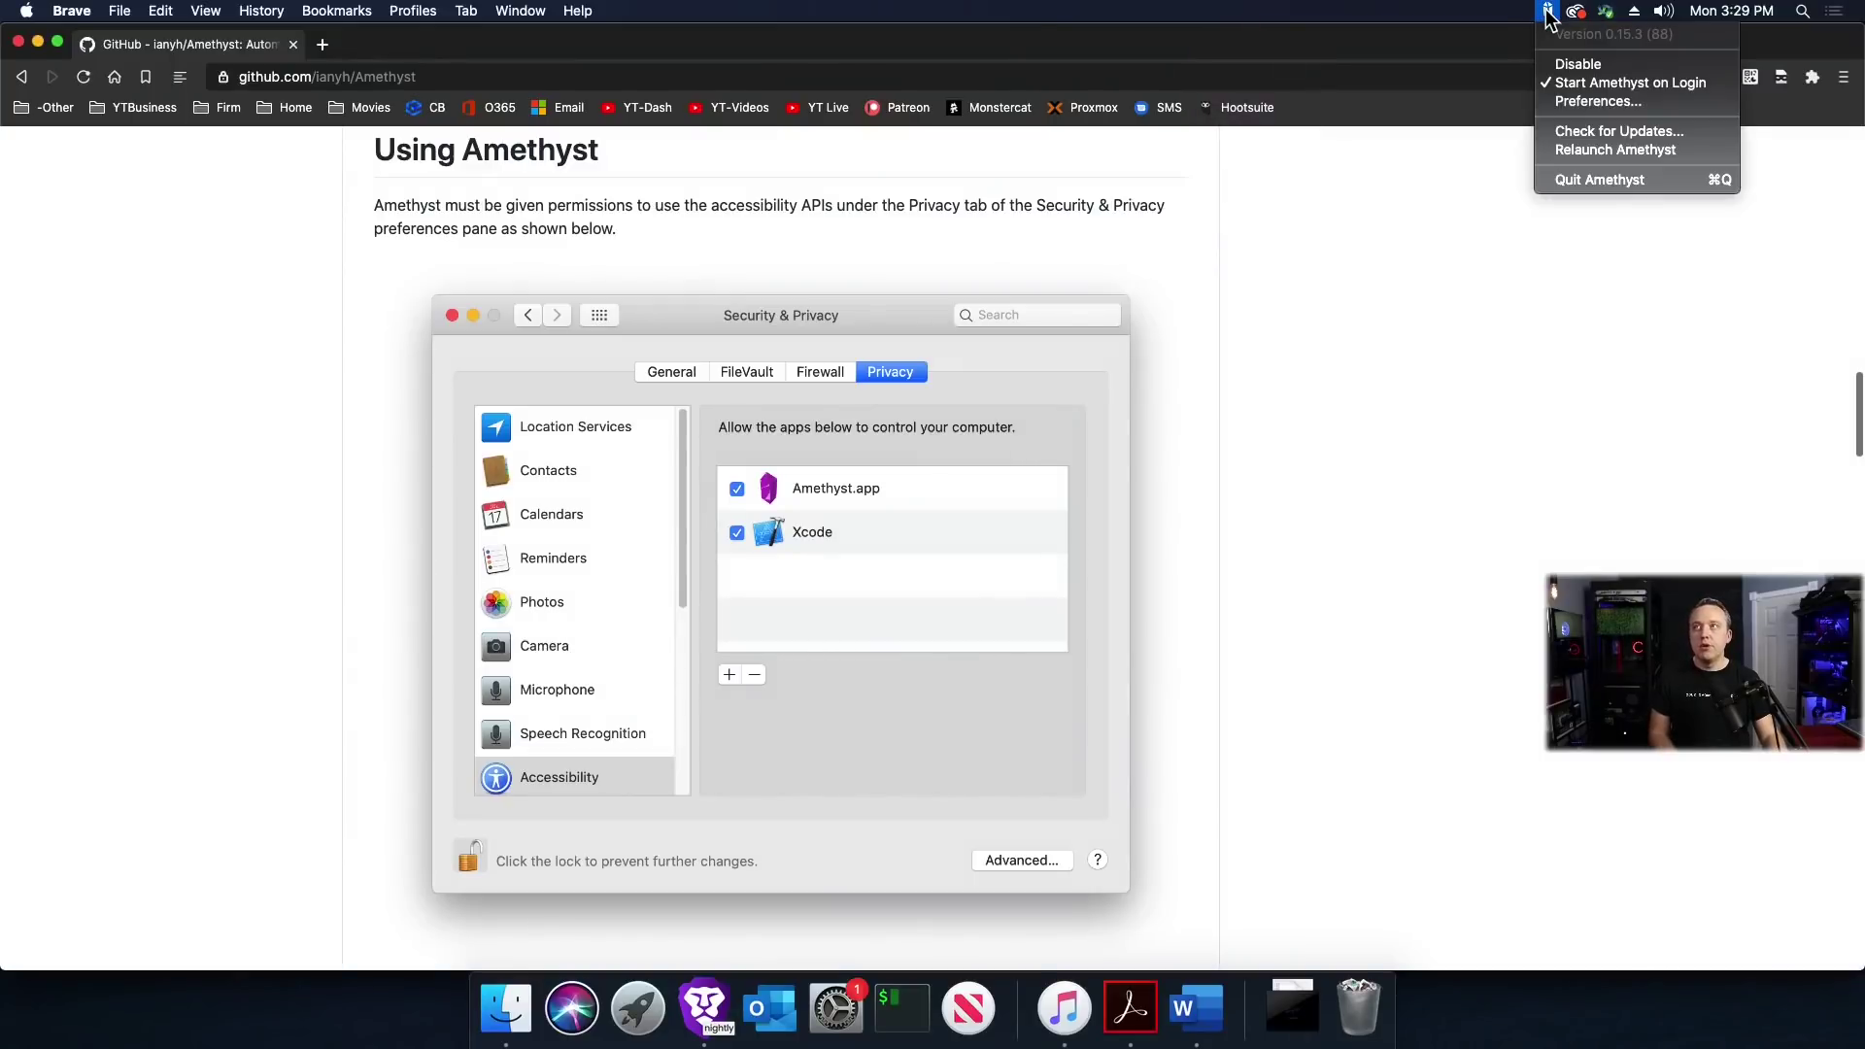
left_click(1598, 101)
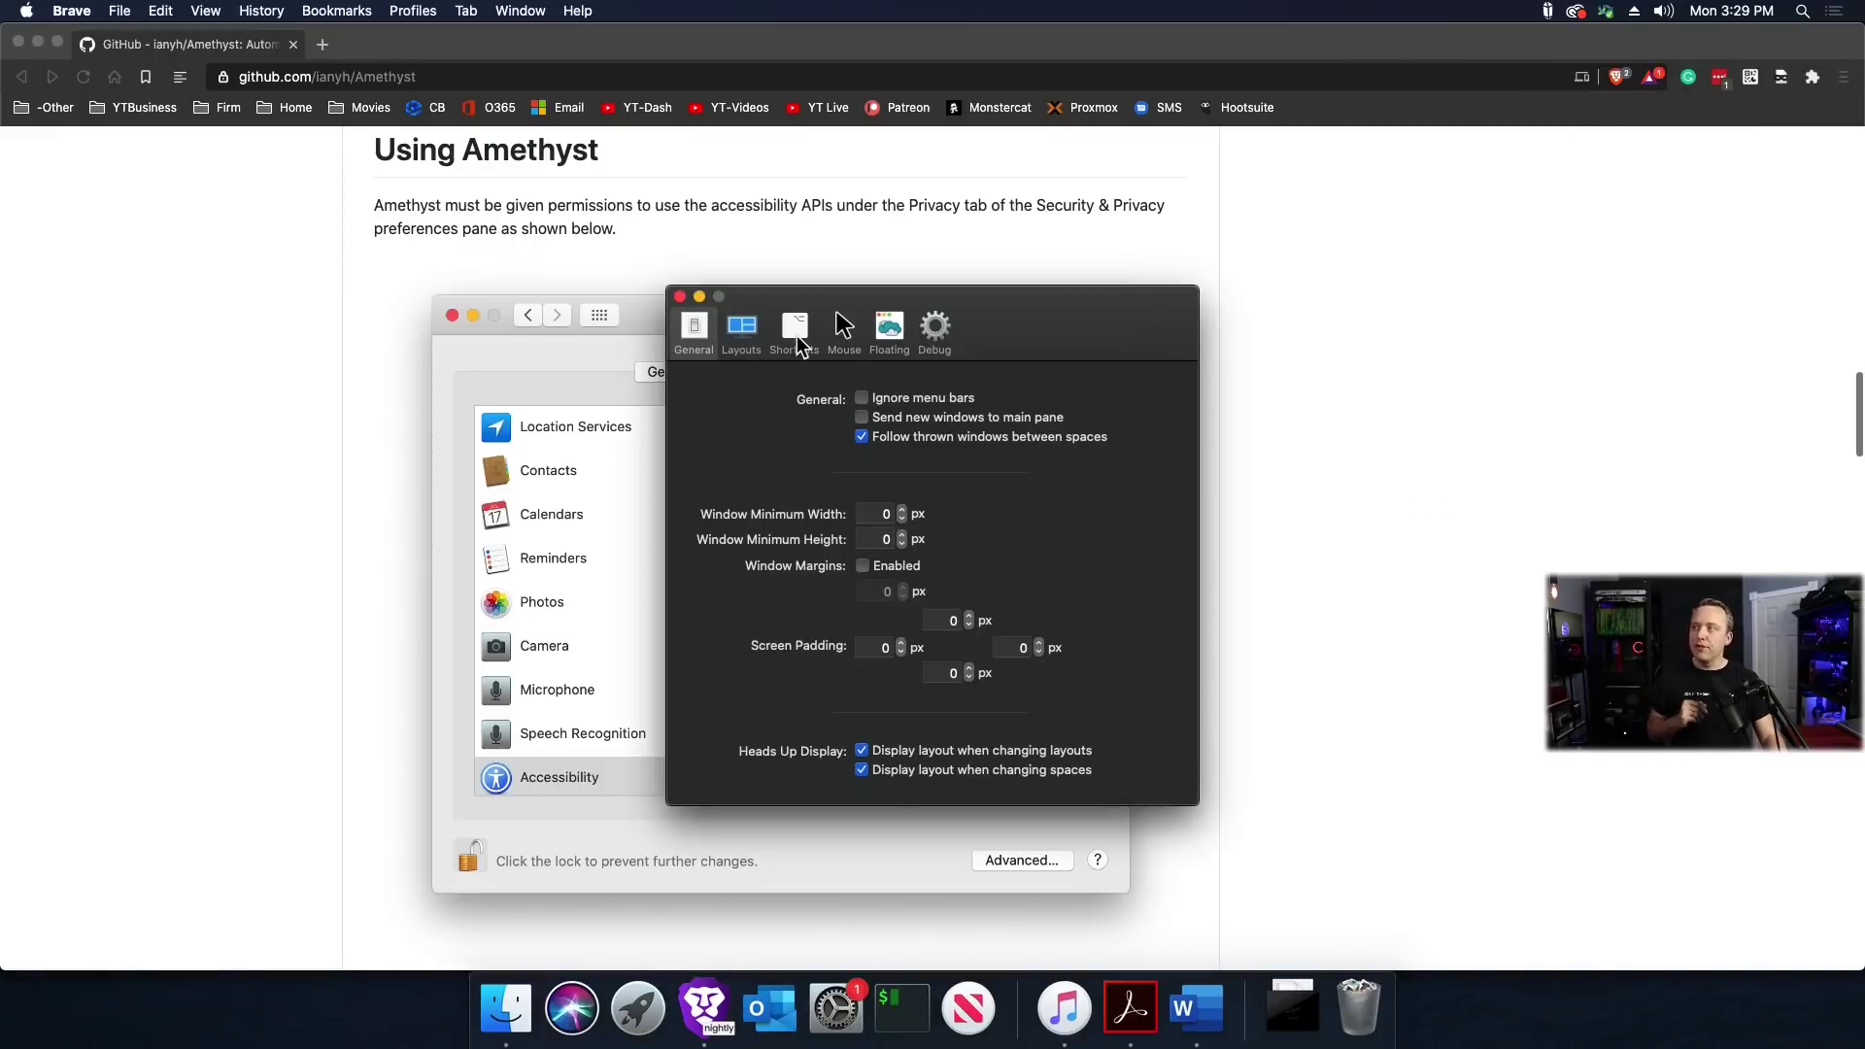
left_click(796, 333)
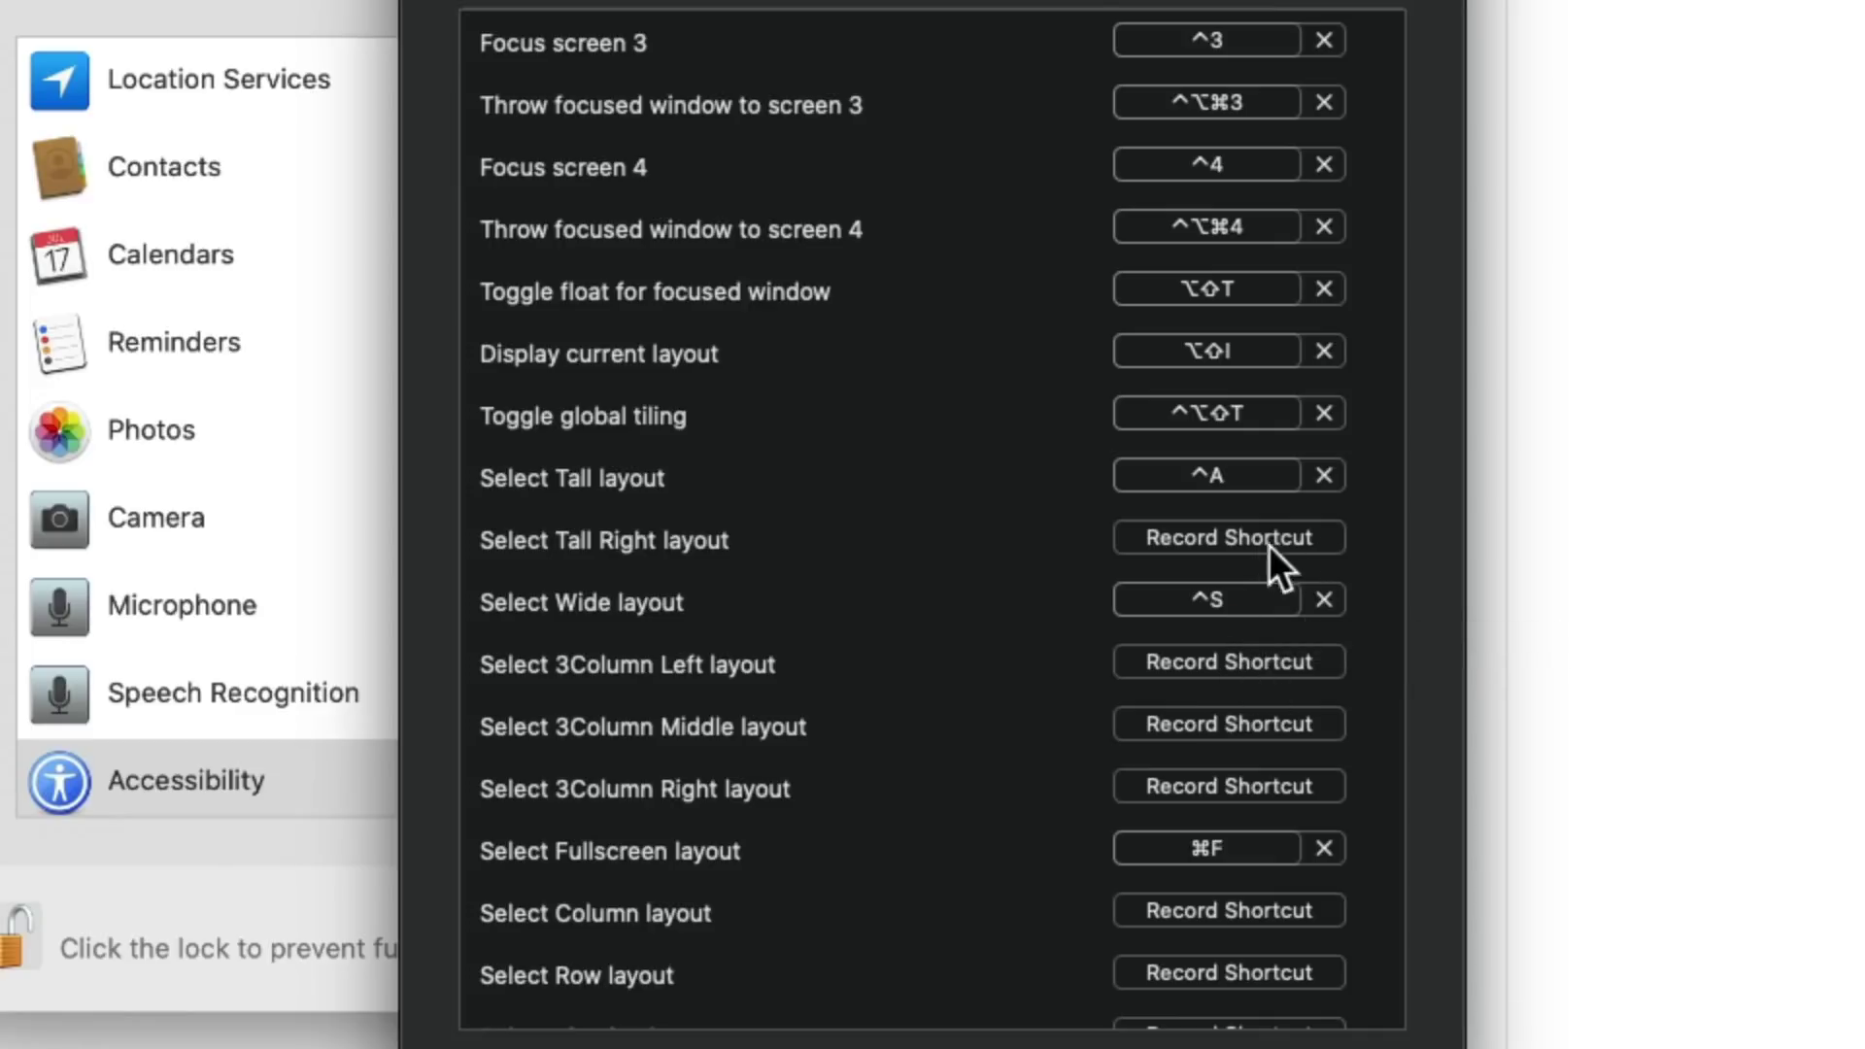
Keep ^A as the Select Tall layout shortcut and look over the other layout shortcuts
left_click(1214, 475)
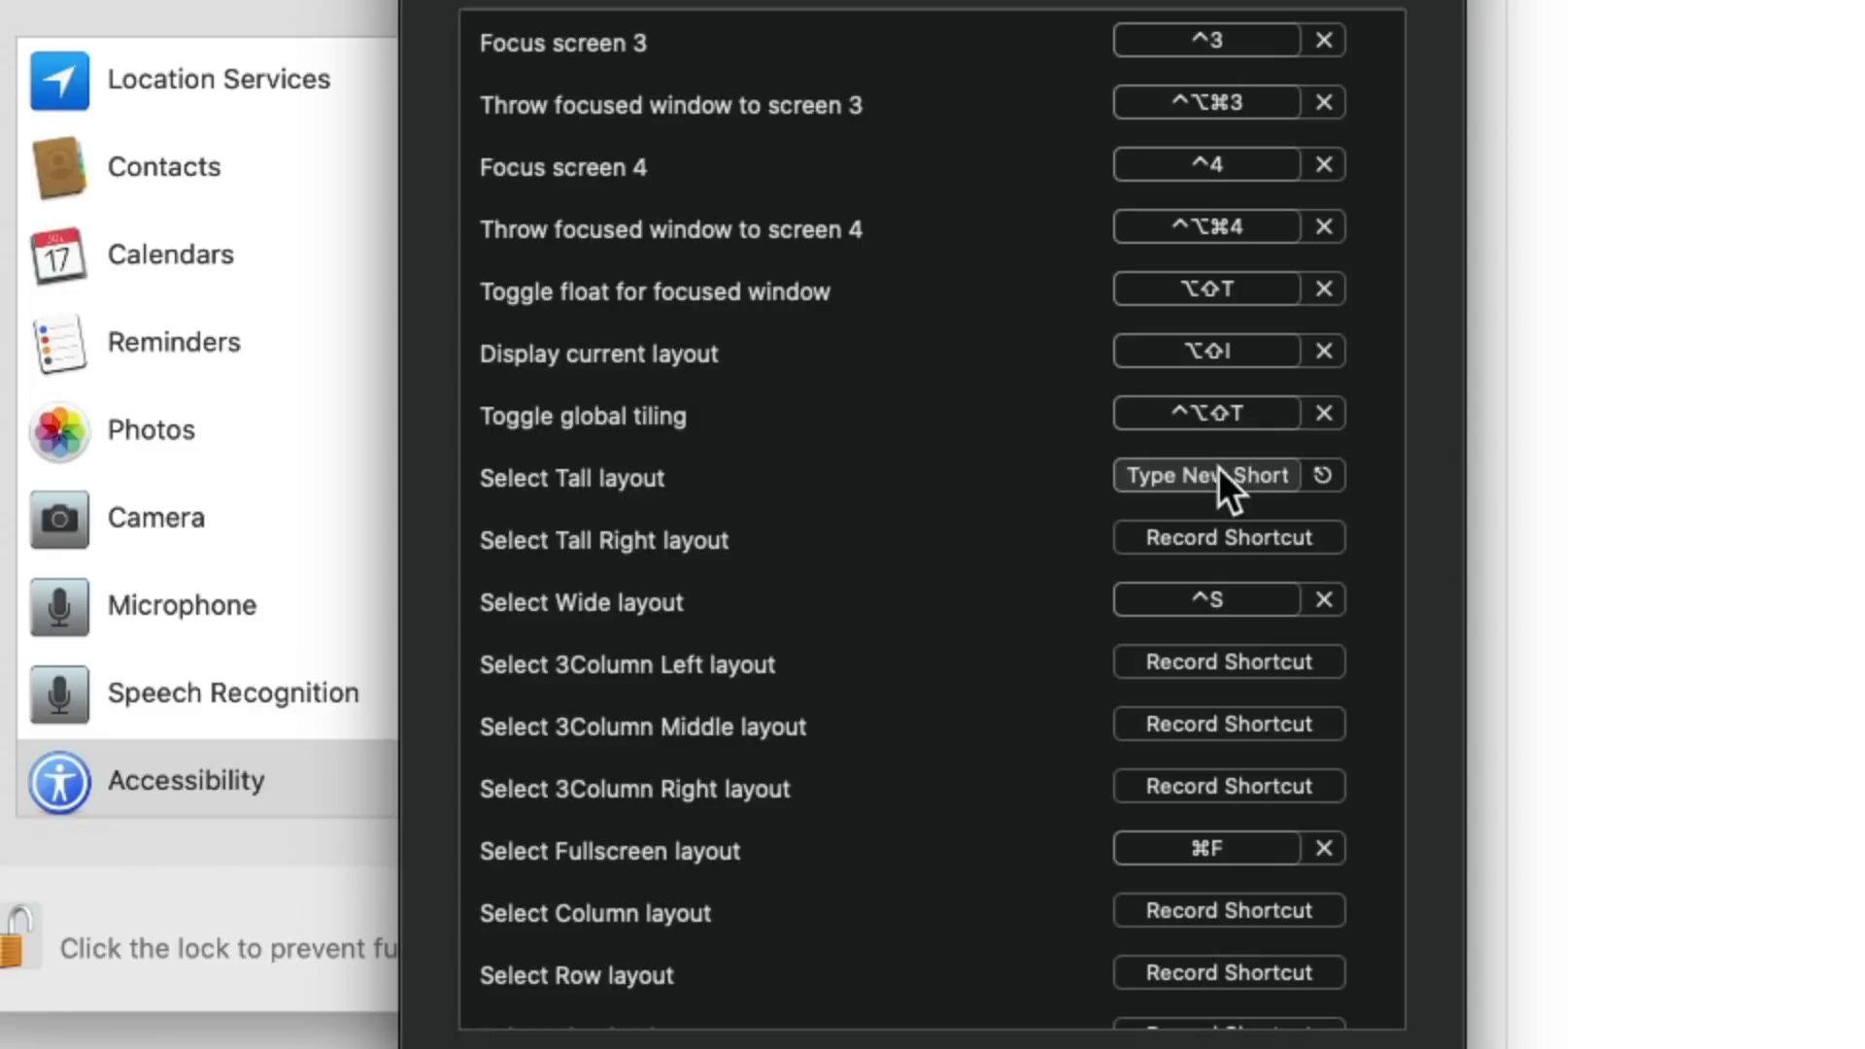
left_click(1323, 475)
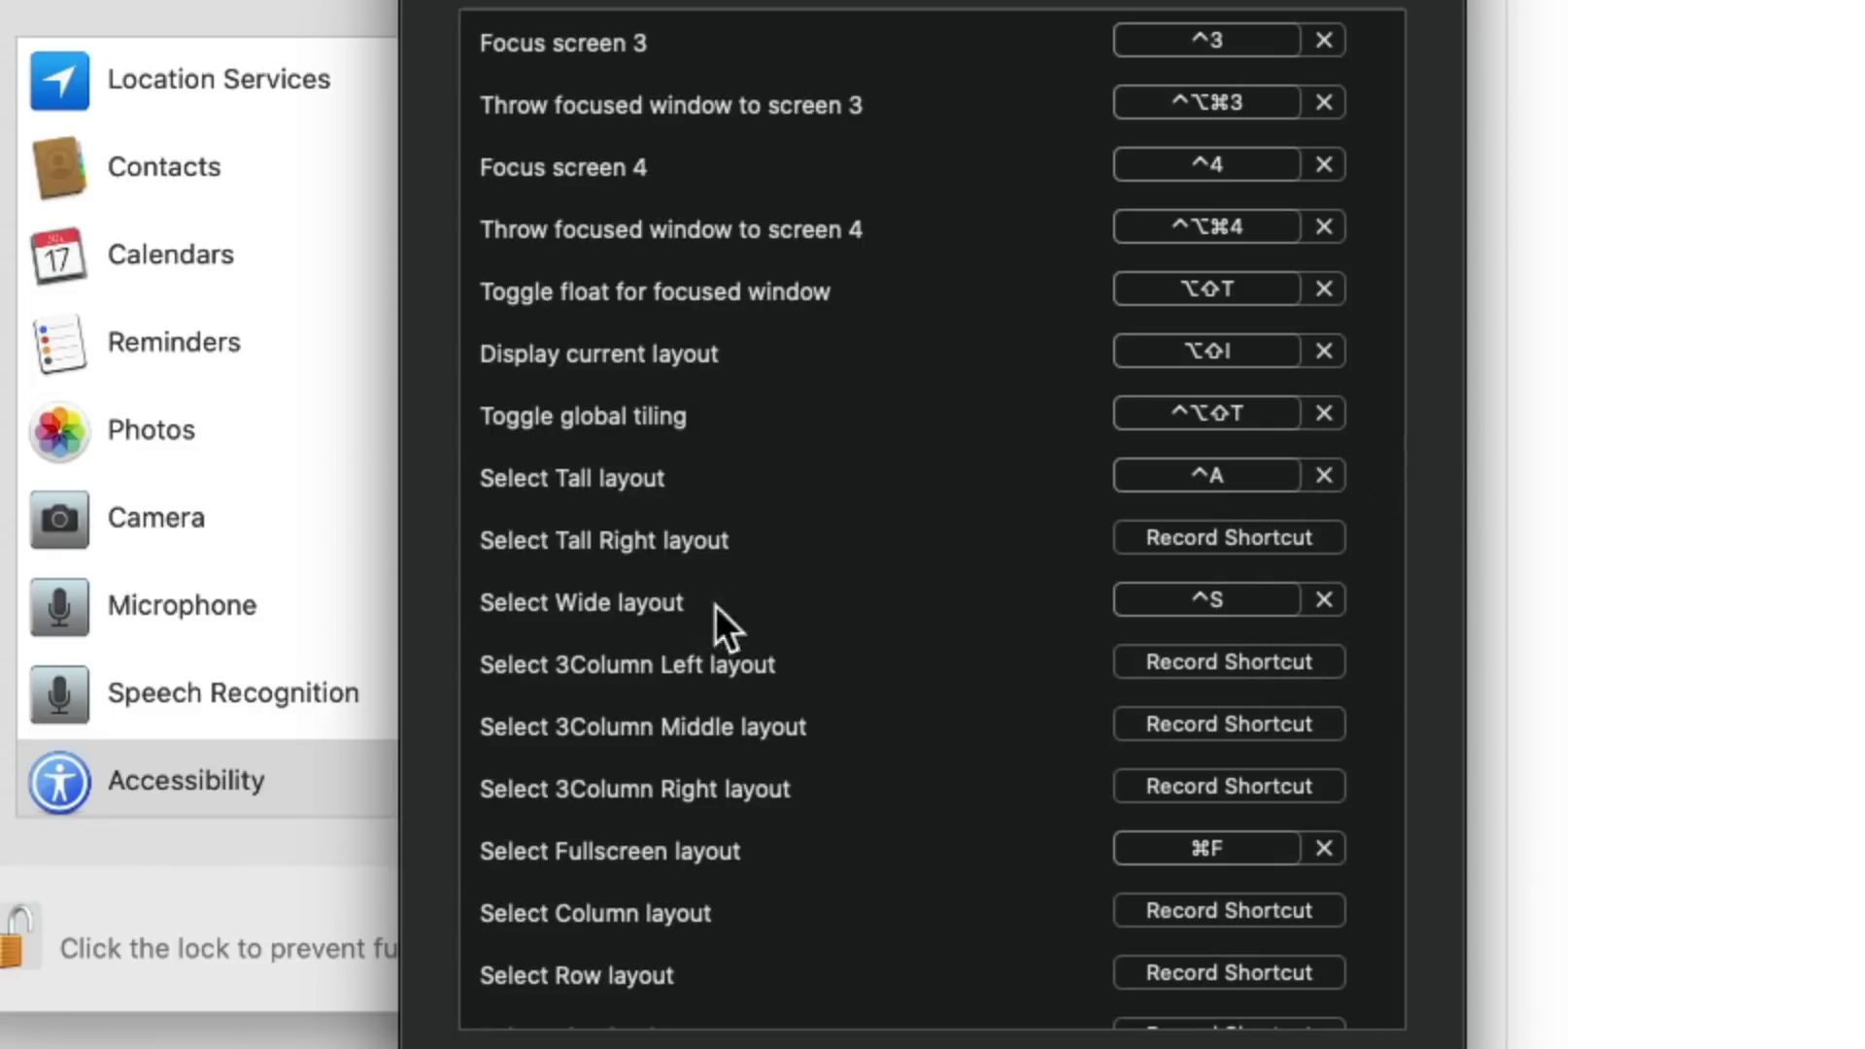
scroll(773, 731, "down", 3)
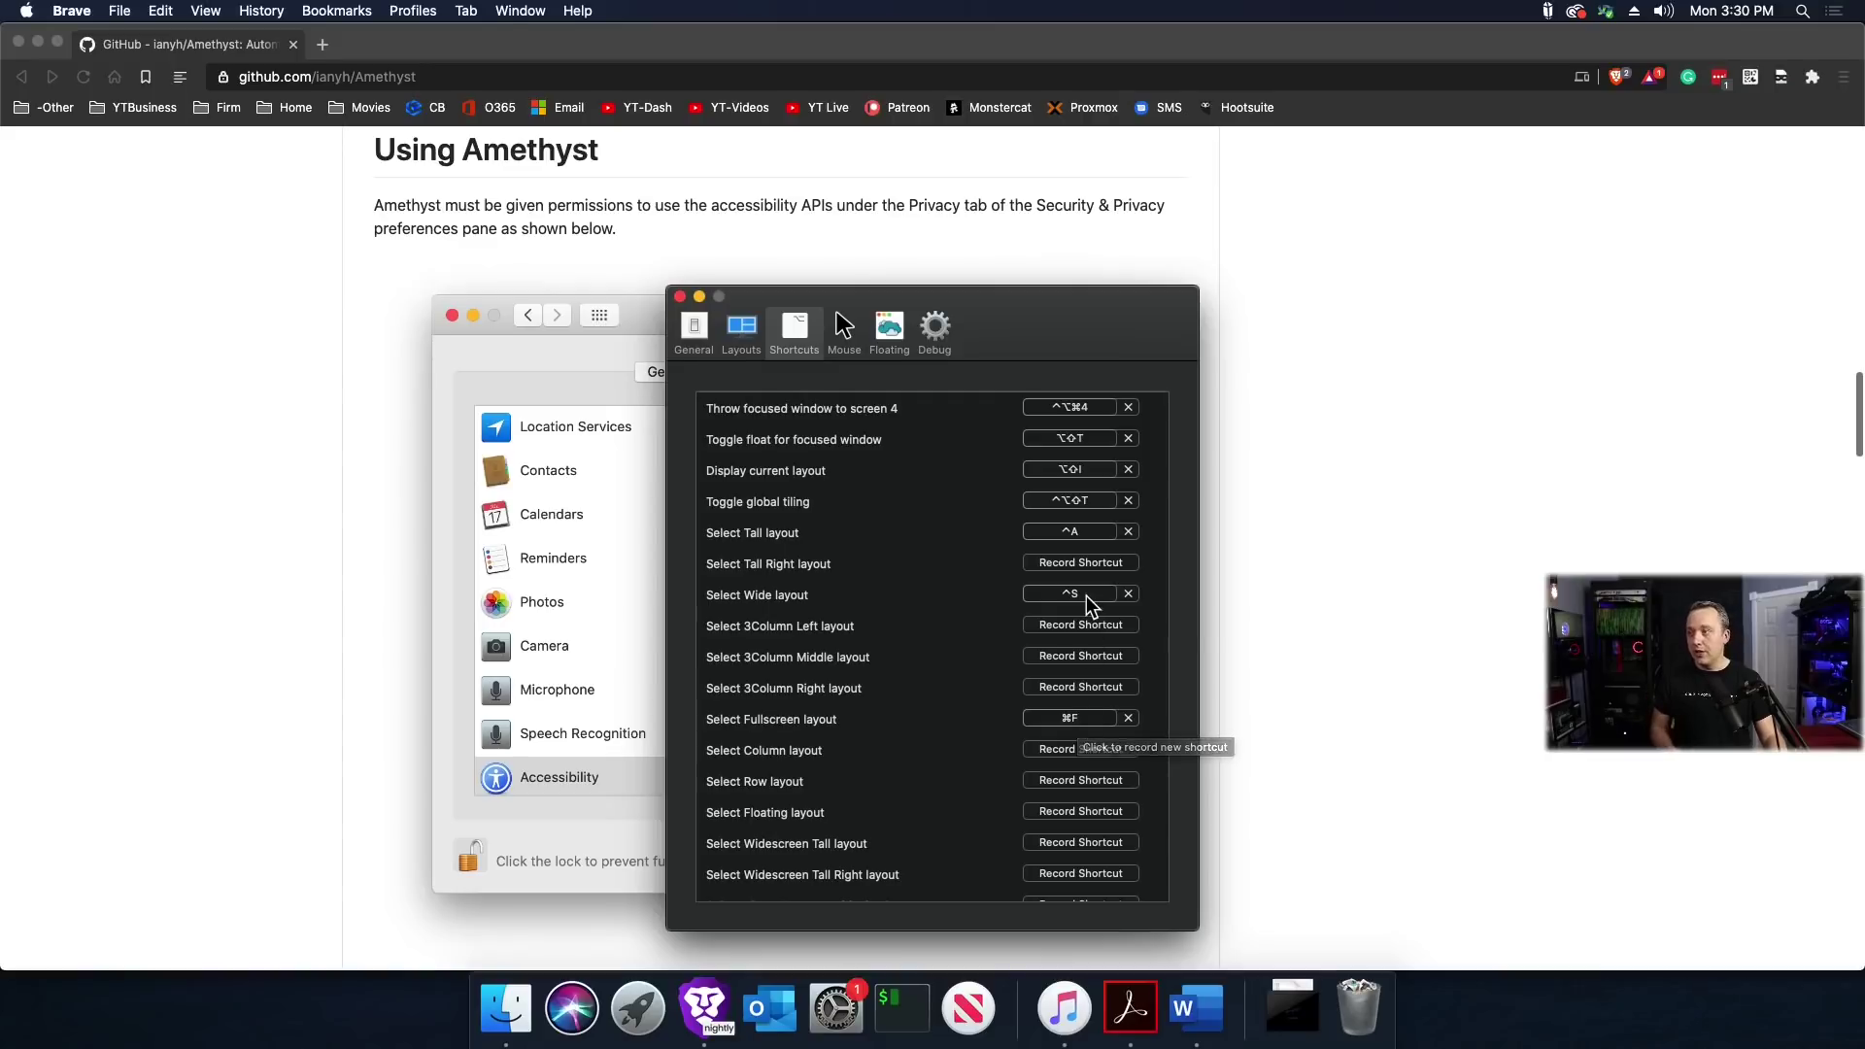
scroll(1088, 602, "down", 2)
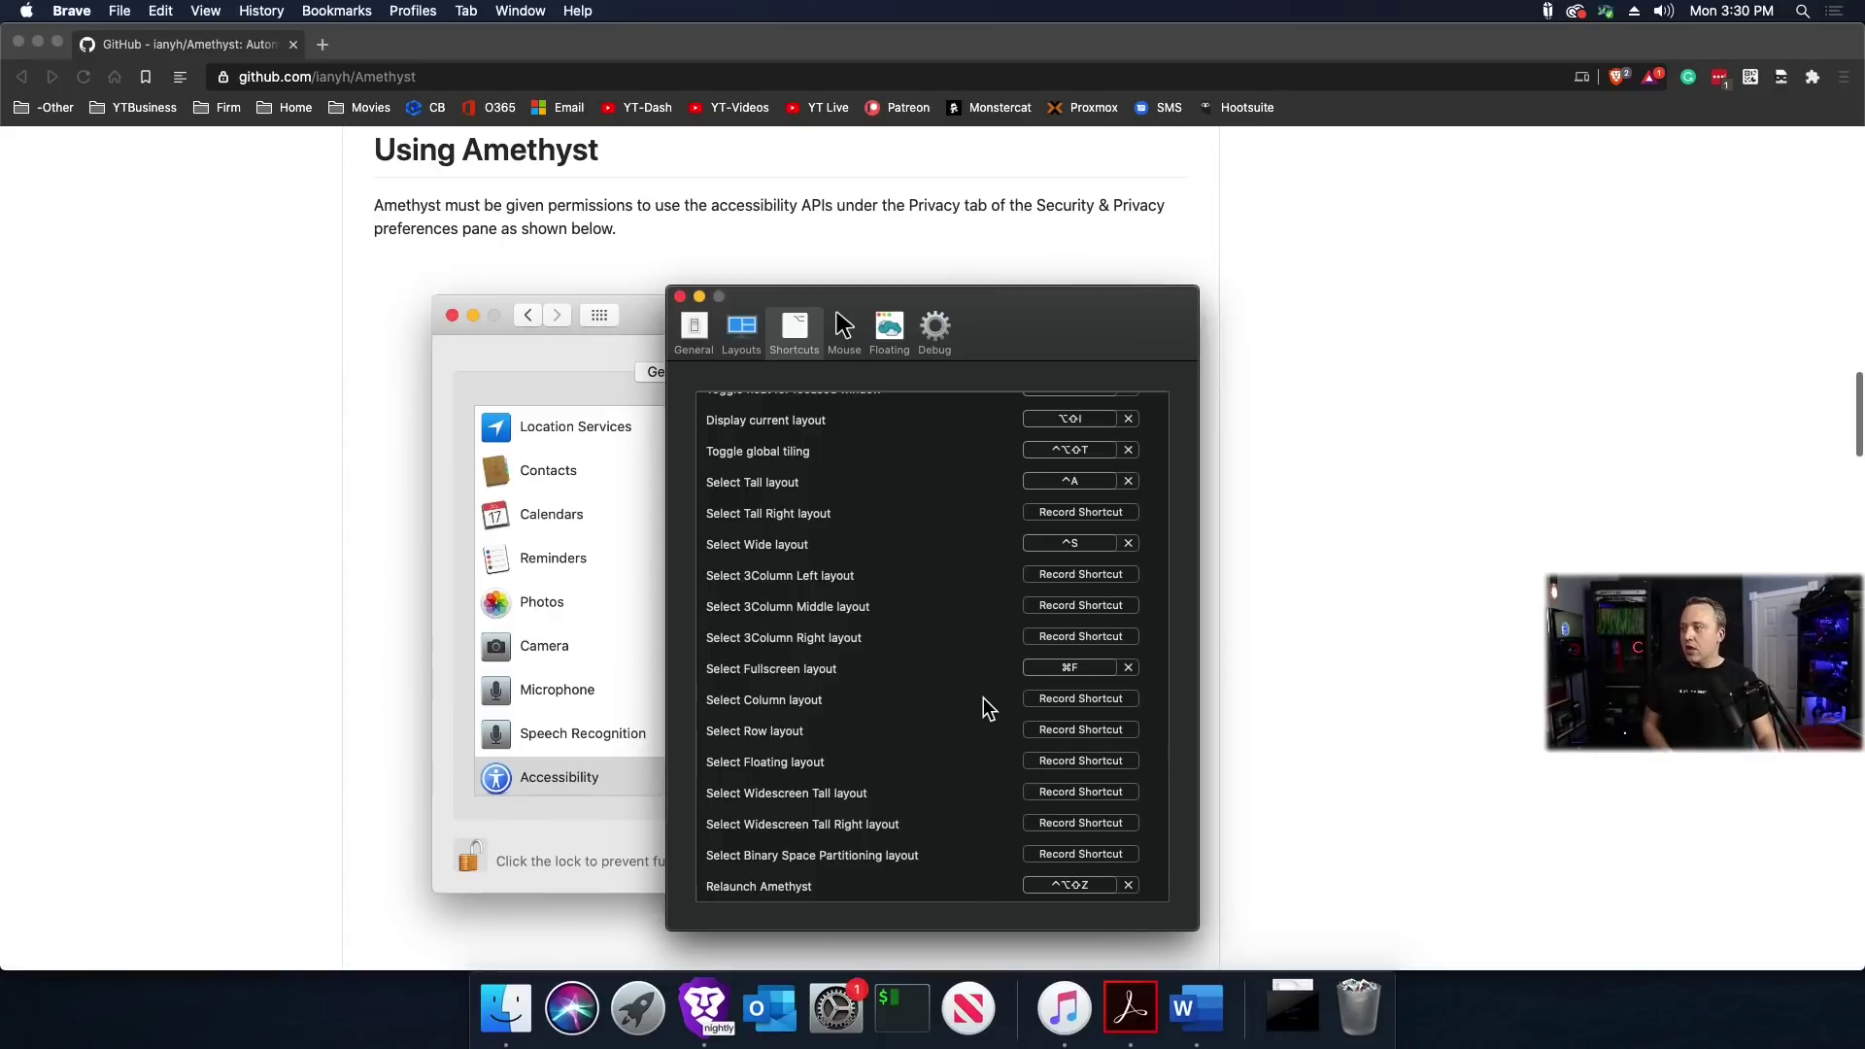
scroll(971, 699, "up", 10)
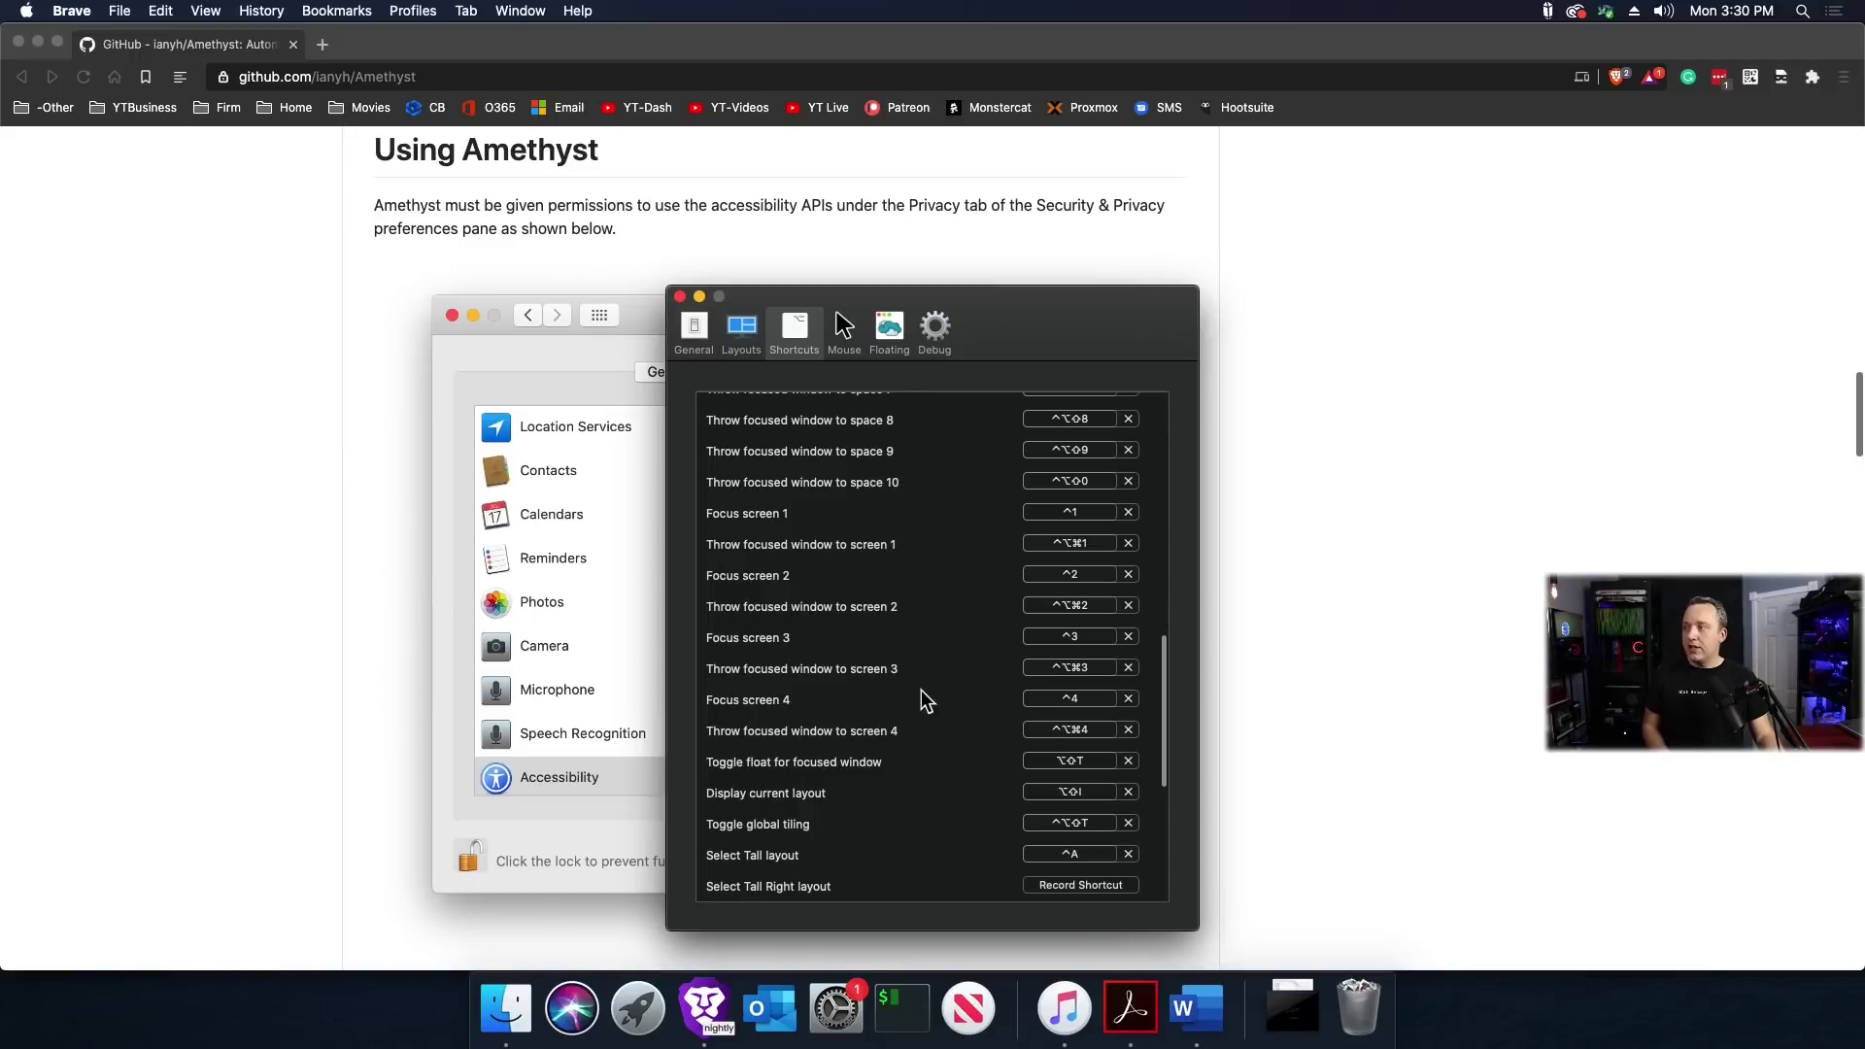
scroll(900, 657, "up", 15)
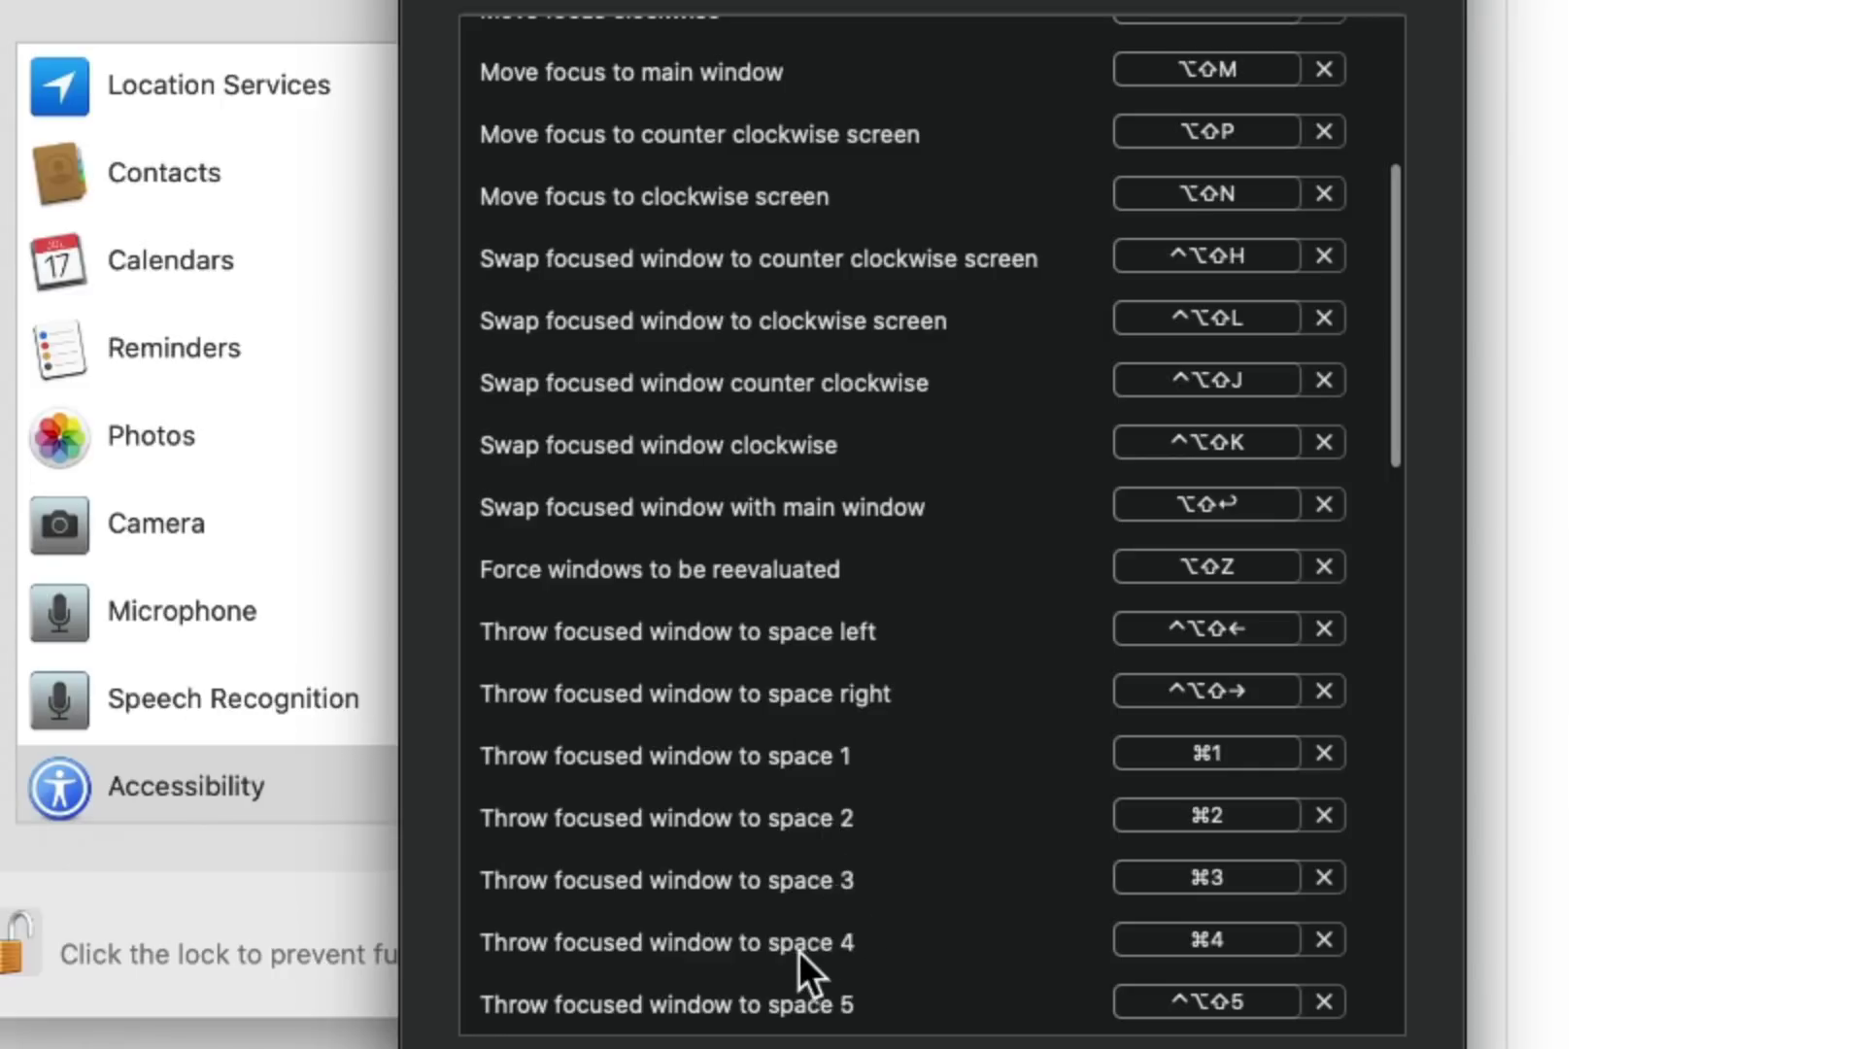
scroll(798, 952, "down", 6)
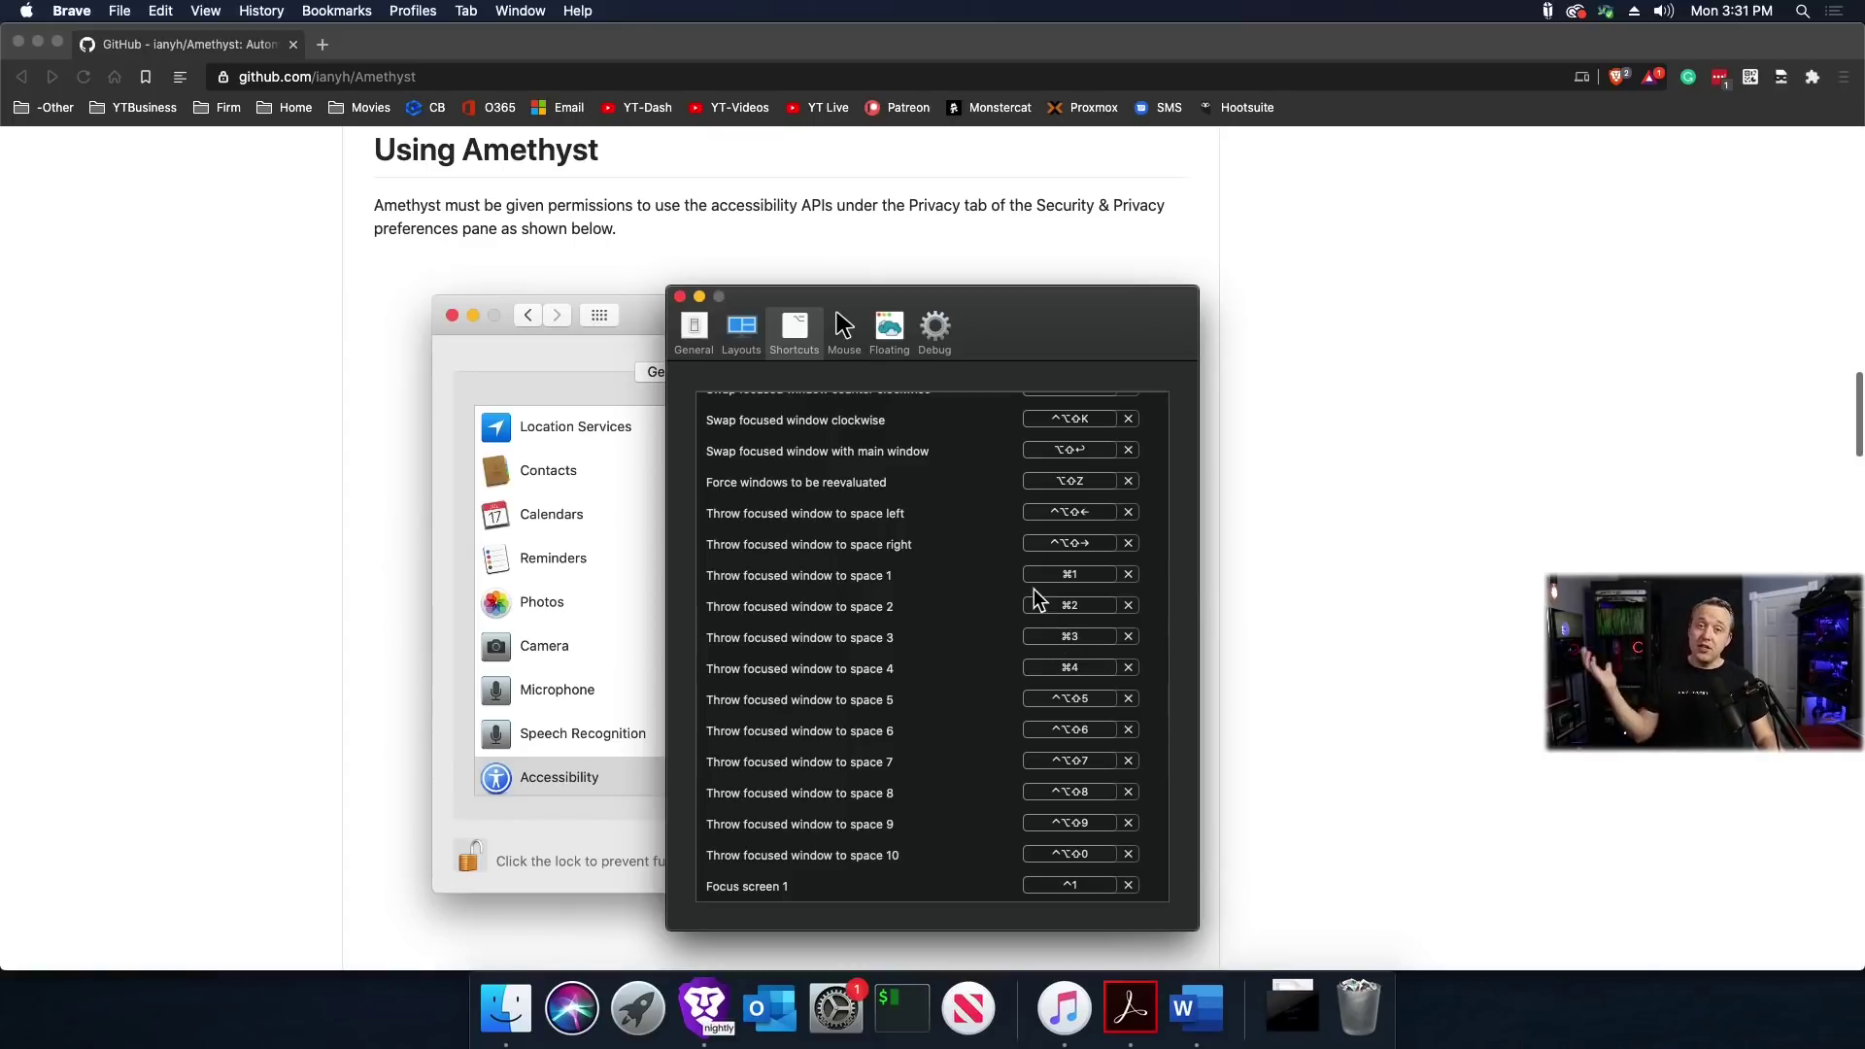
left_click(886, 330)
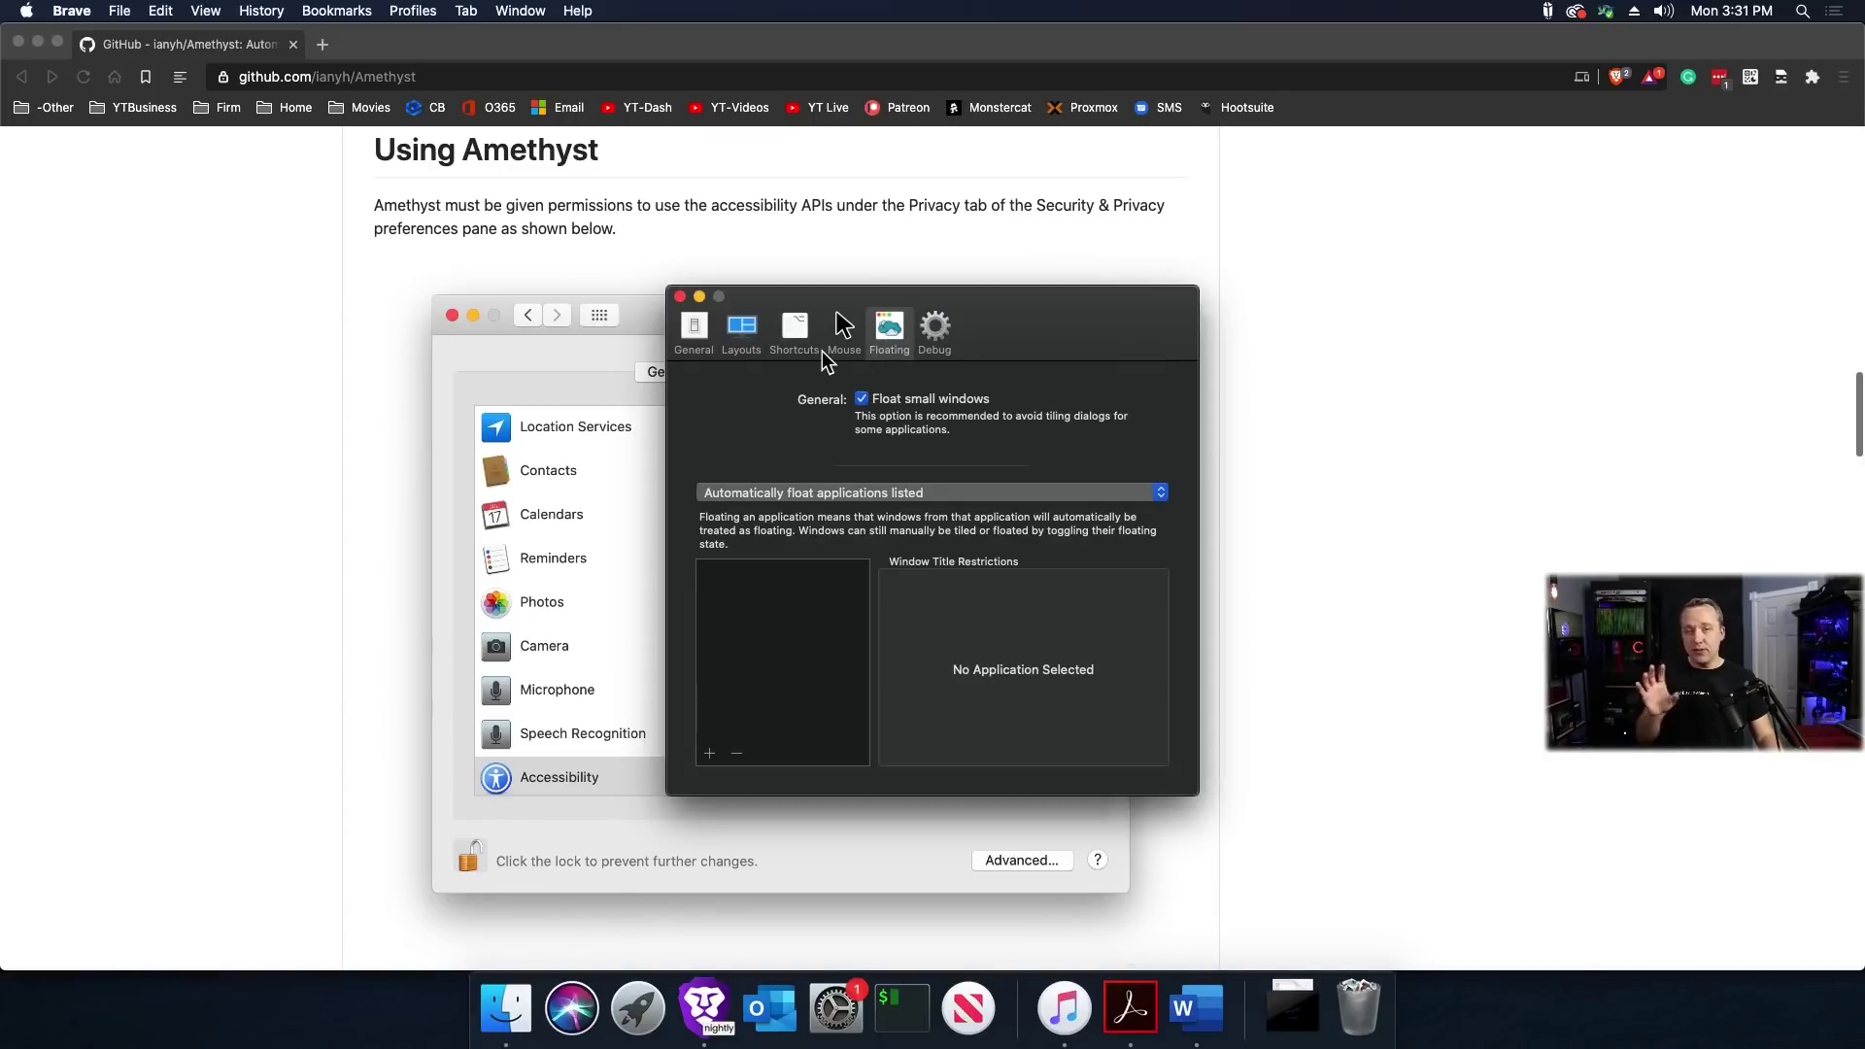
left_click(789, 332)
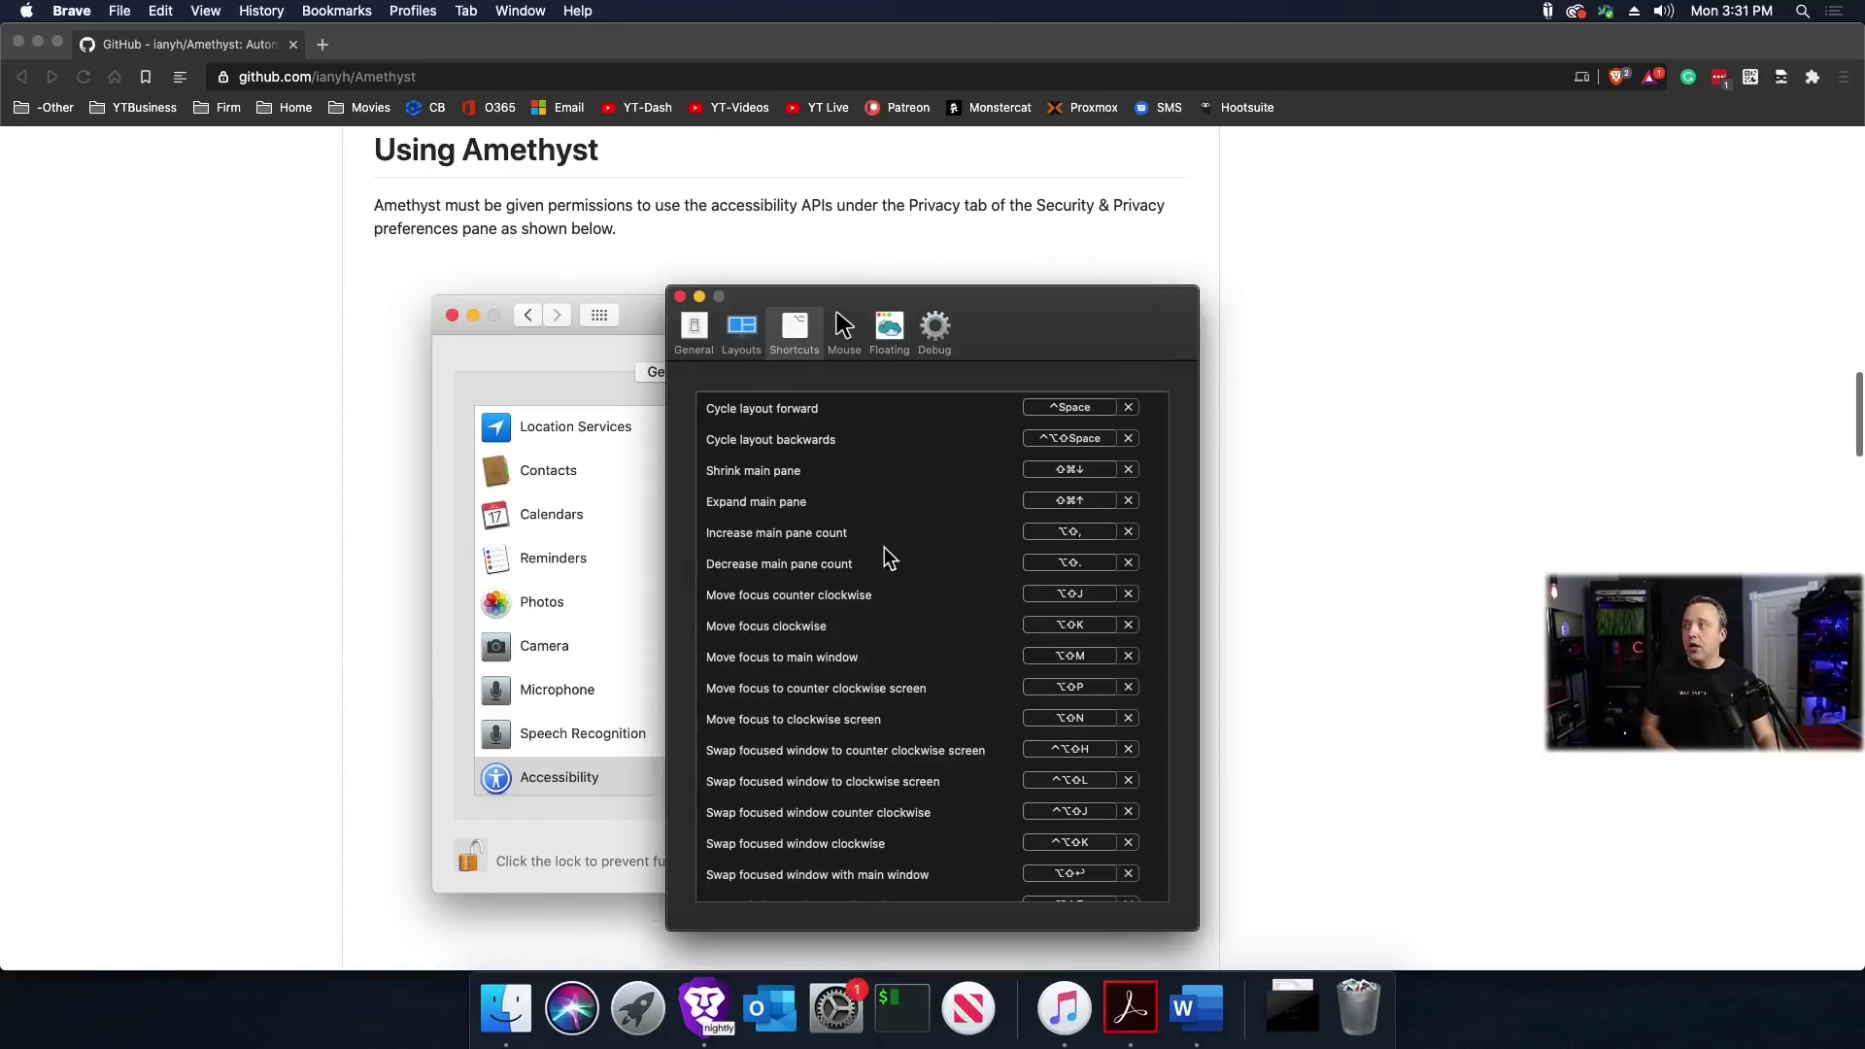
scroll(903, 568, "down", 5)
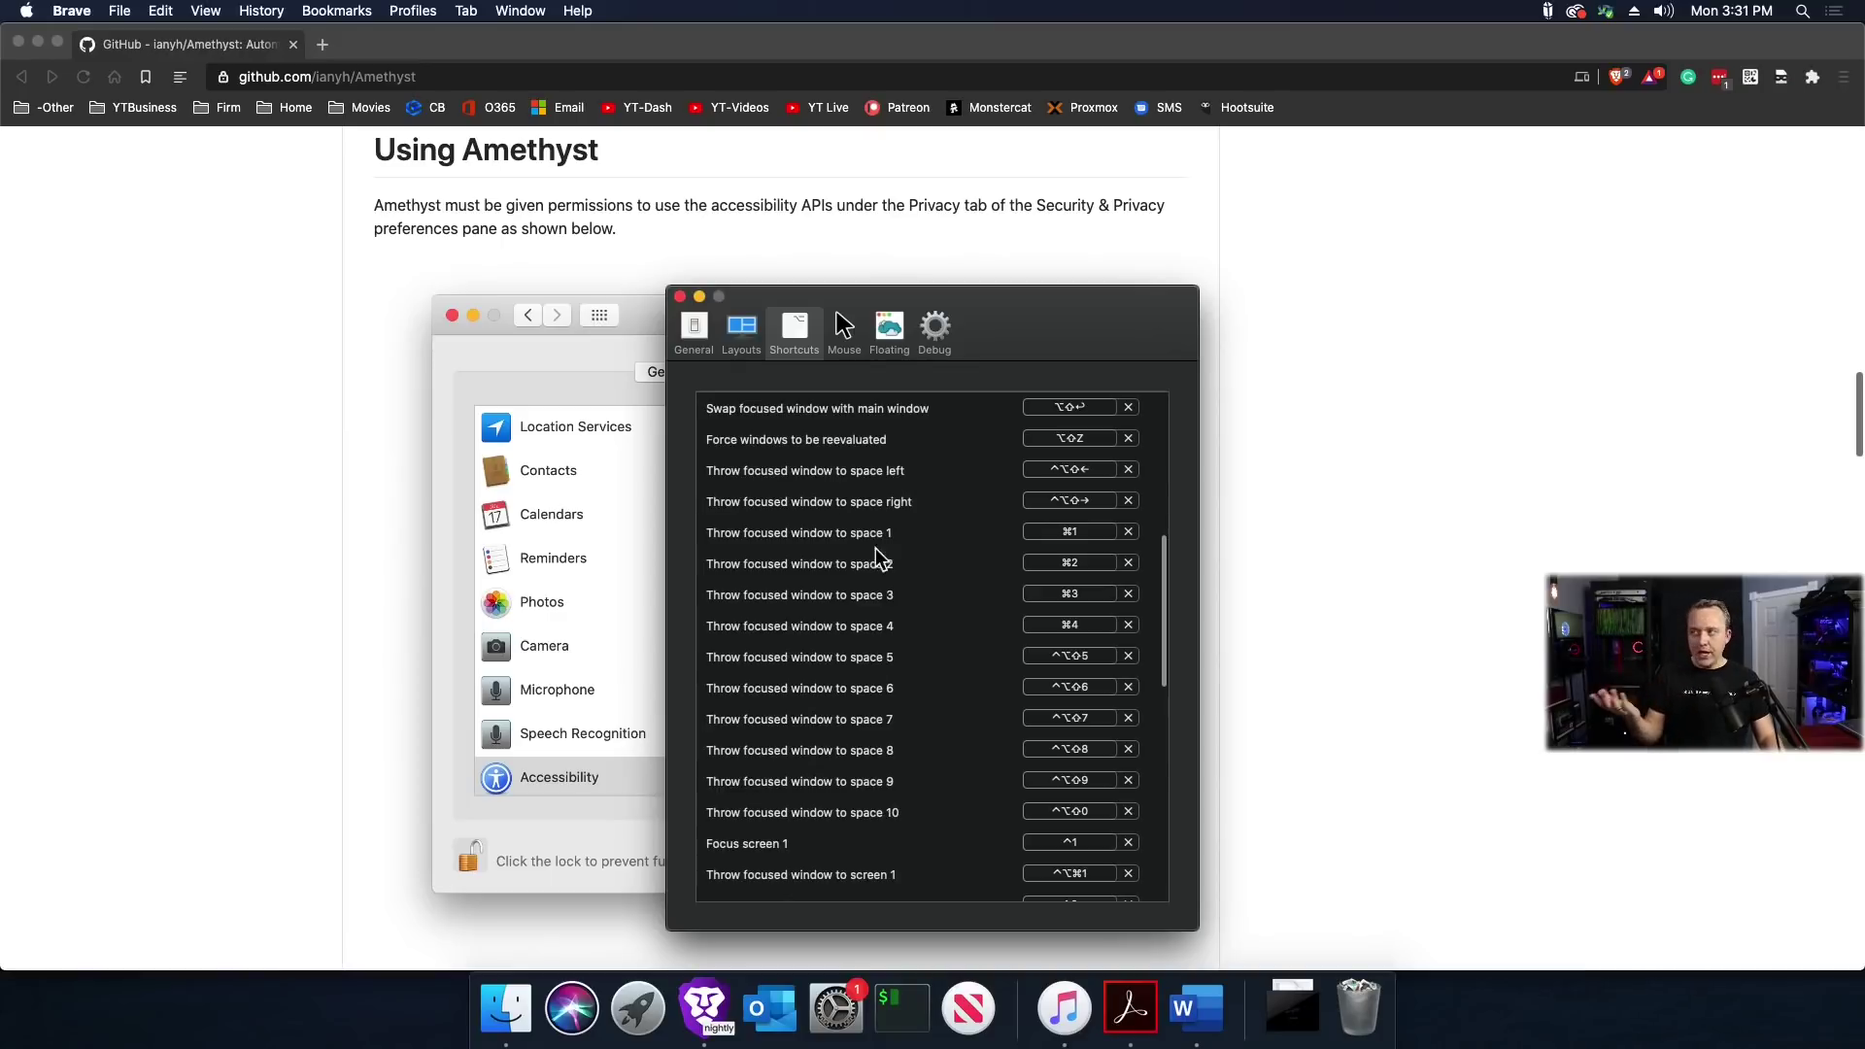
scroll(917, 585, "down", 10)
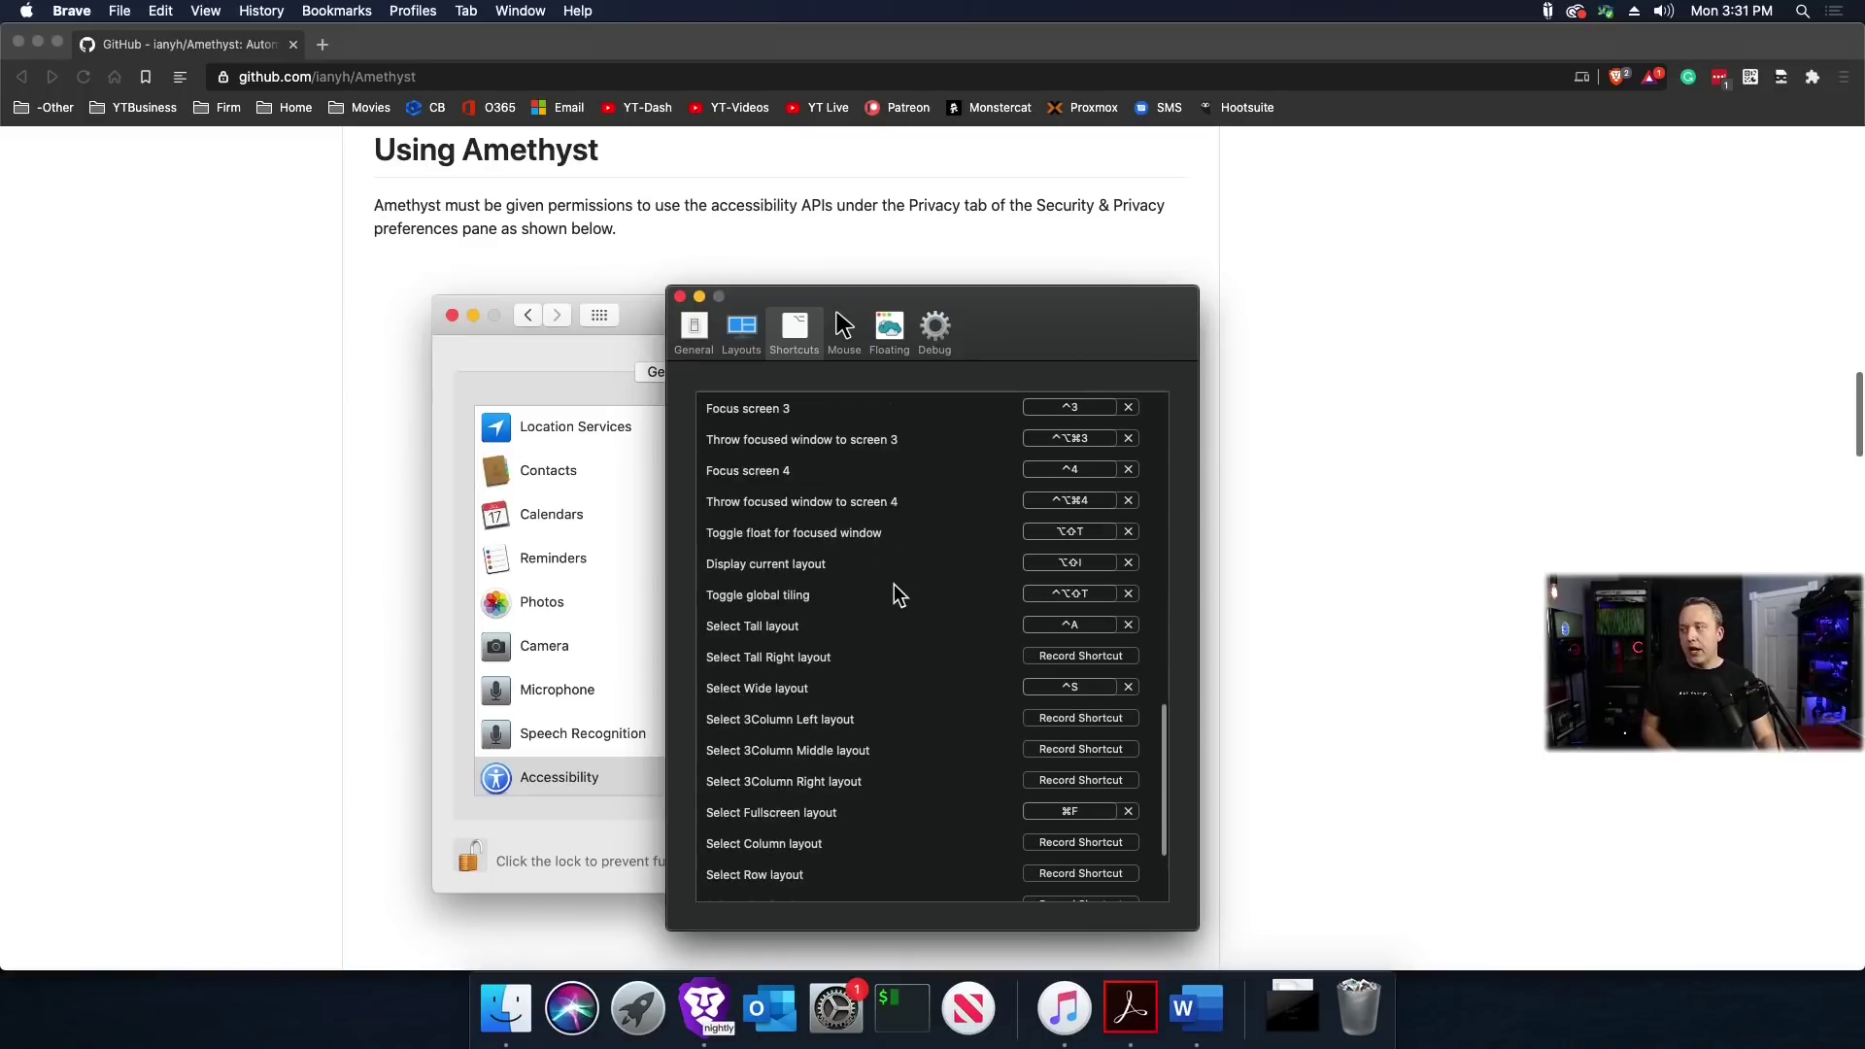